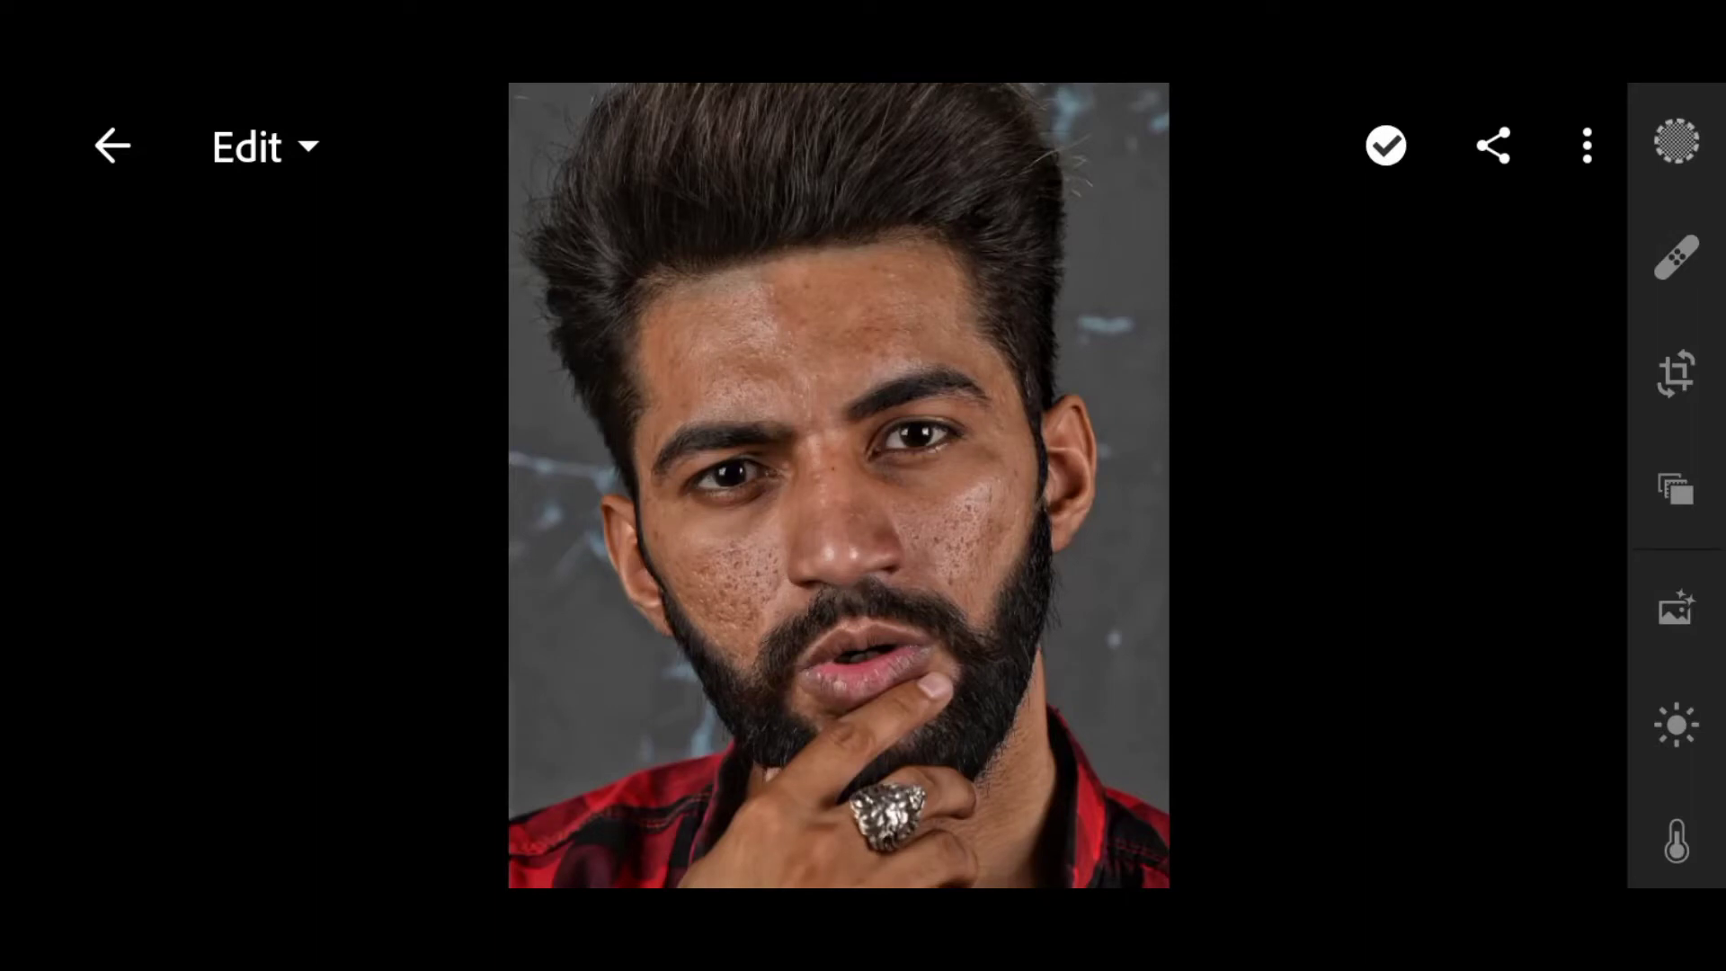
- Scroll the right-hand tool strip to reveal the adjustment tools for the portrait
scroll(1676, 485, down, 5)
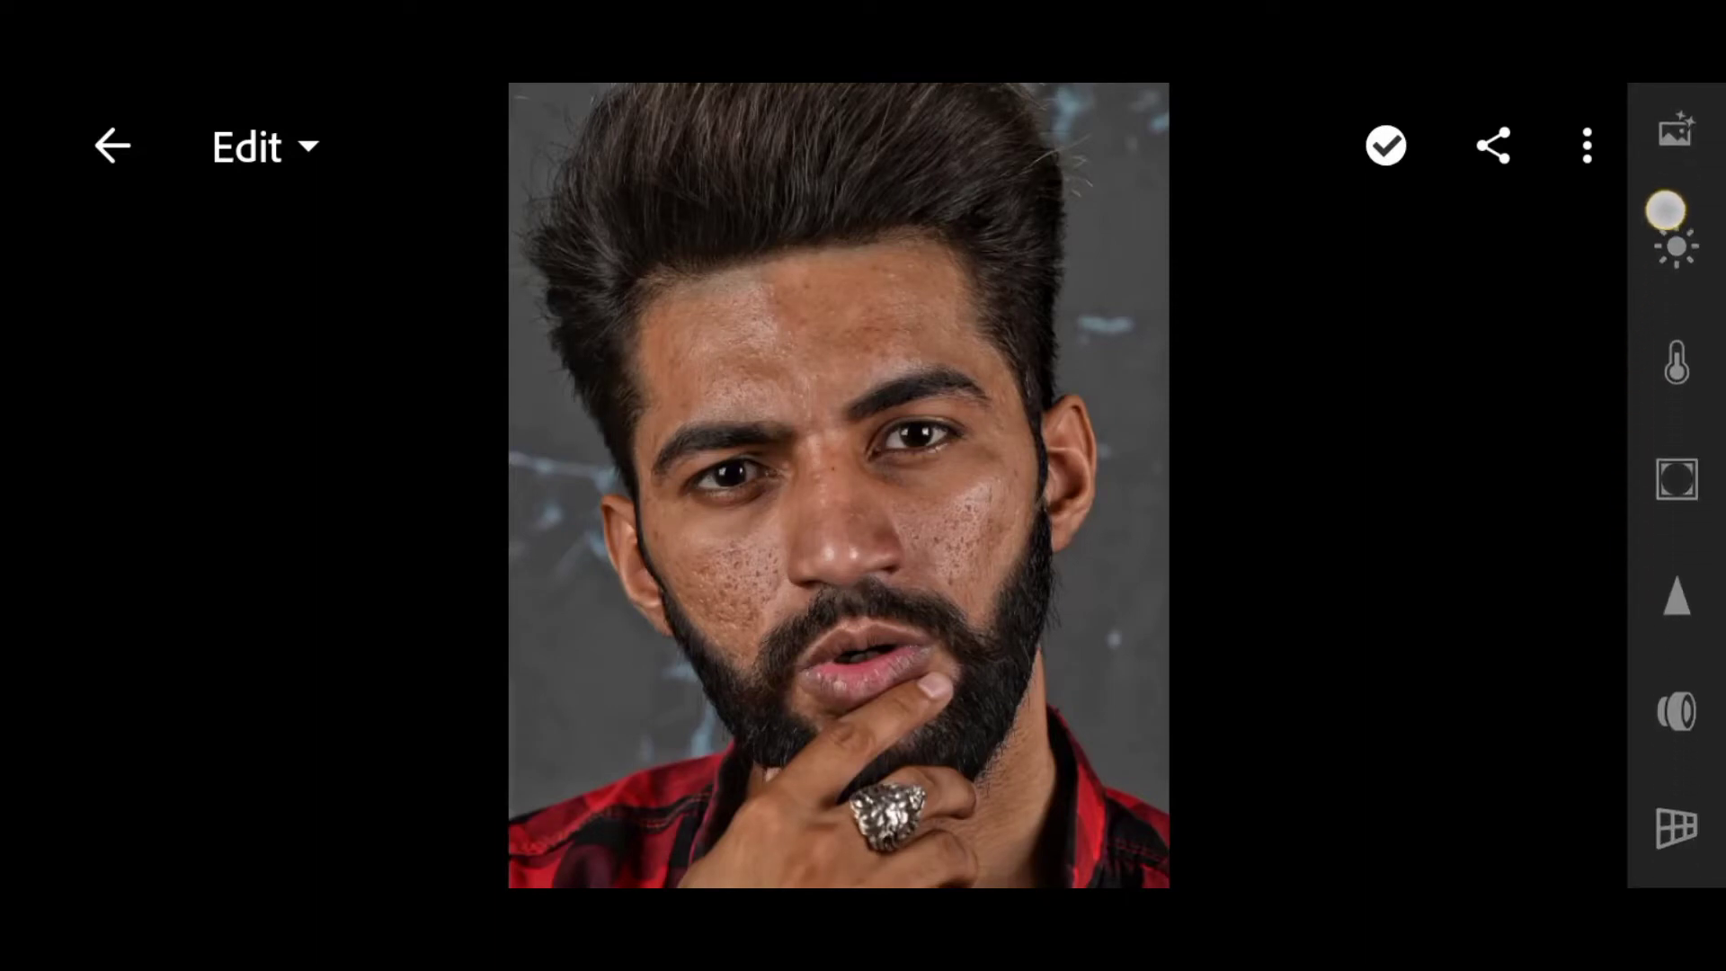
- In Color Mix, set Blue Hue -100, Saturation 100, Luminance 100, and Cyan Saturation 100
click(1676, 346)
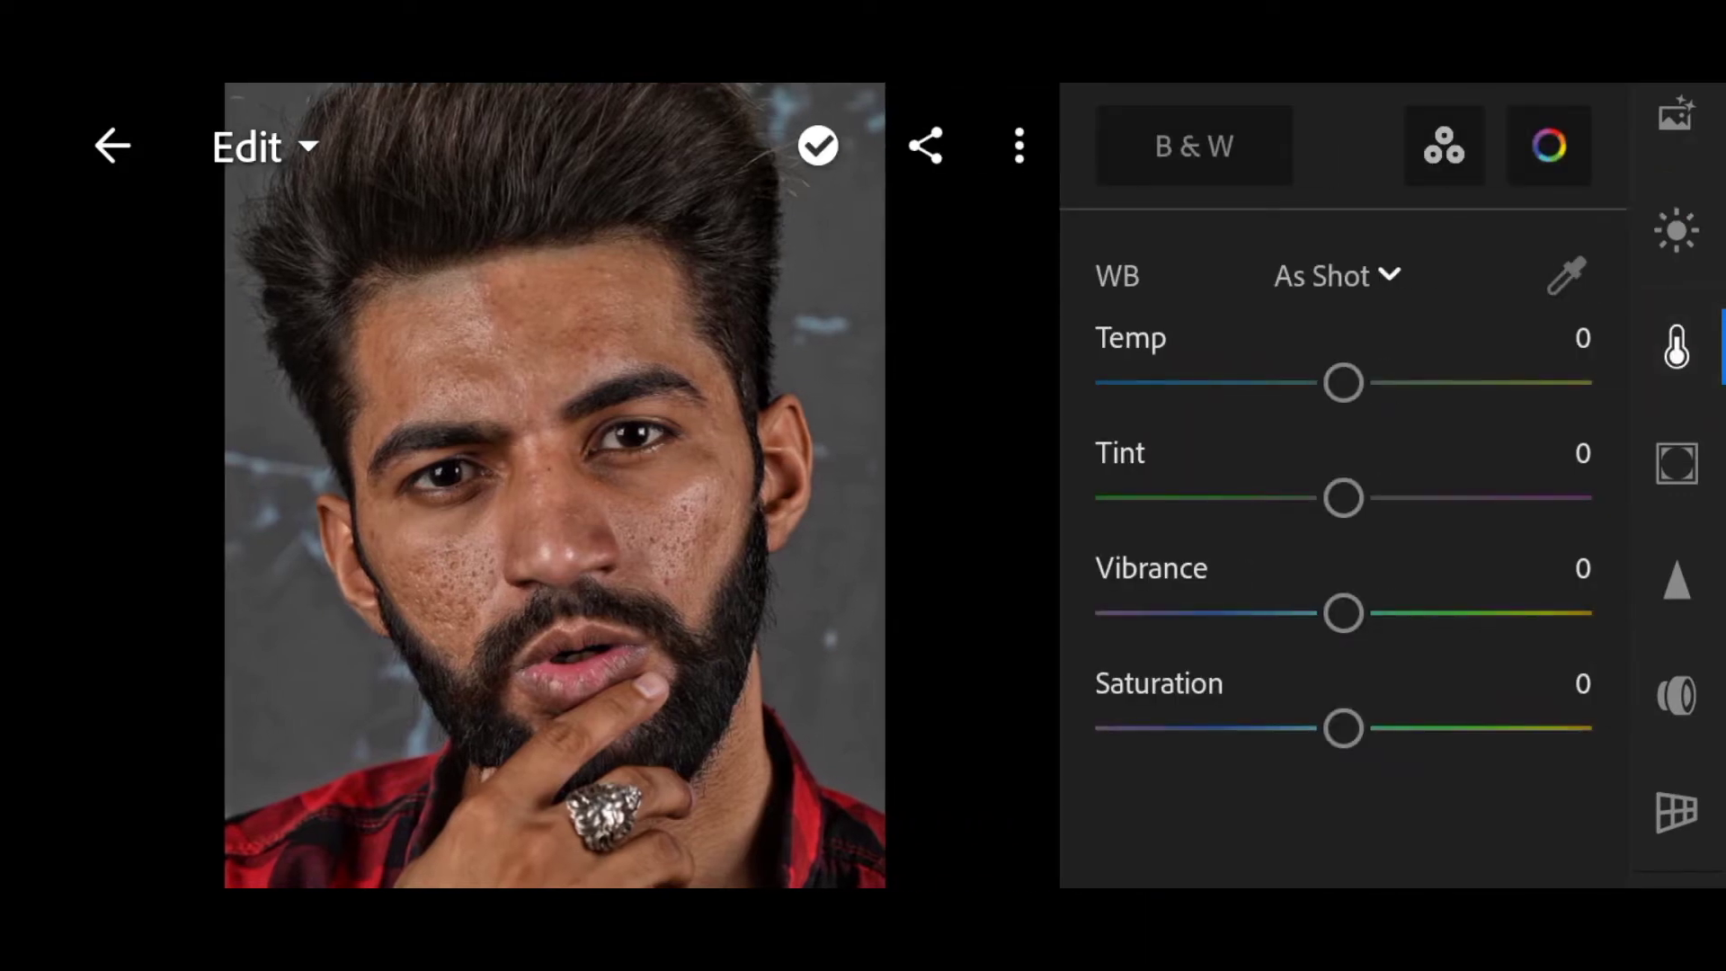
click(1548, 145)
click(1506, 248)
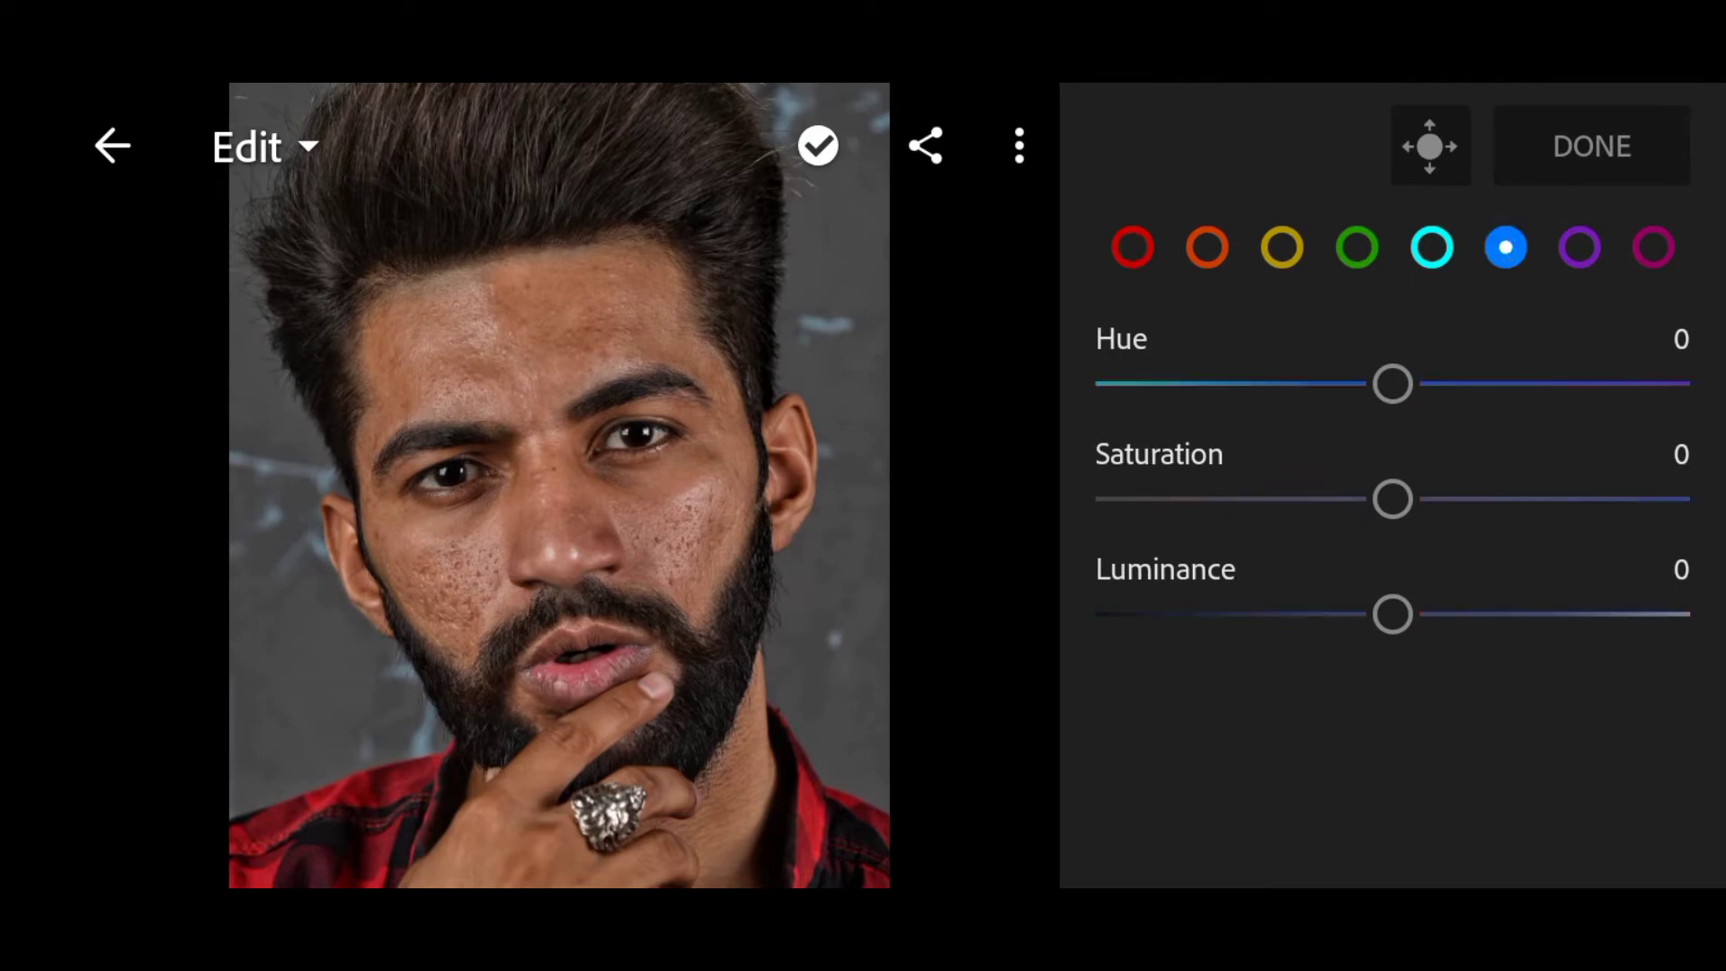
drag(1259, 489, 1645, 497)
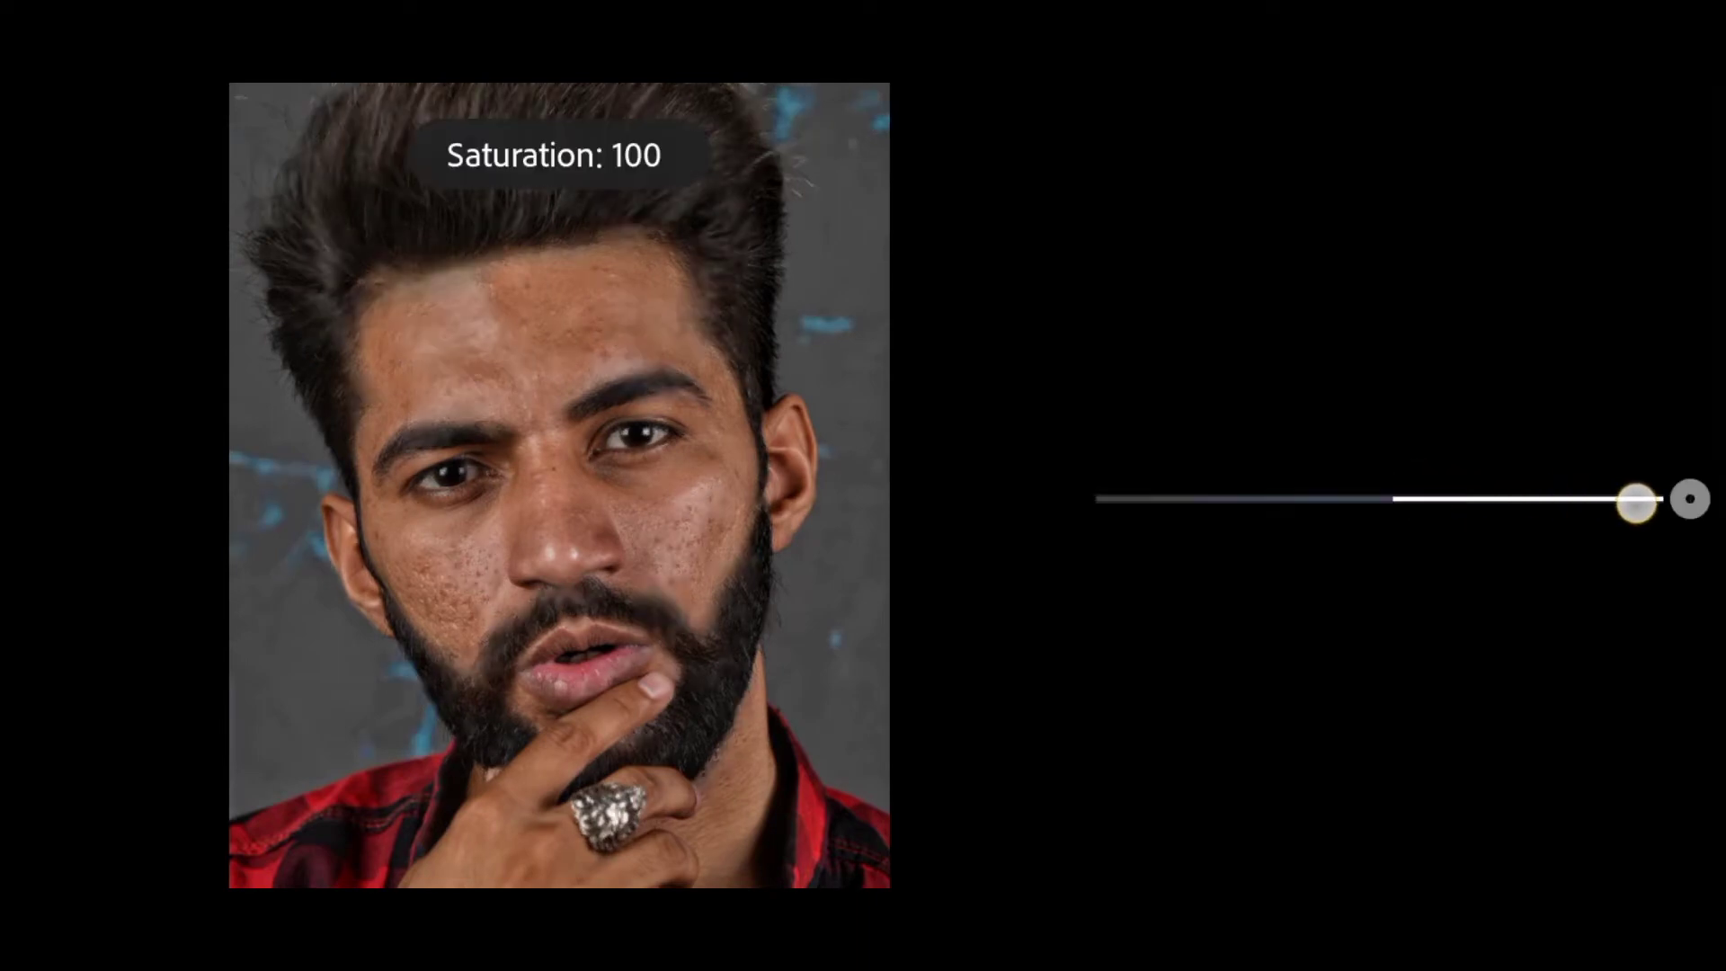
drag(1553, 405, 1110, 490)
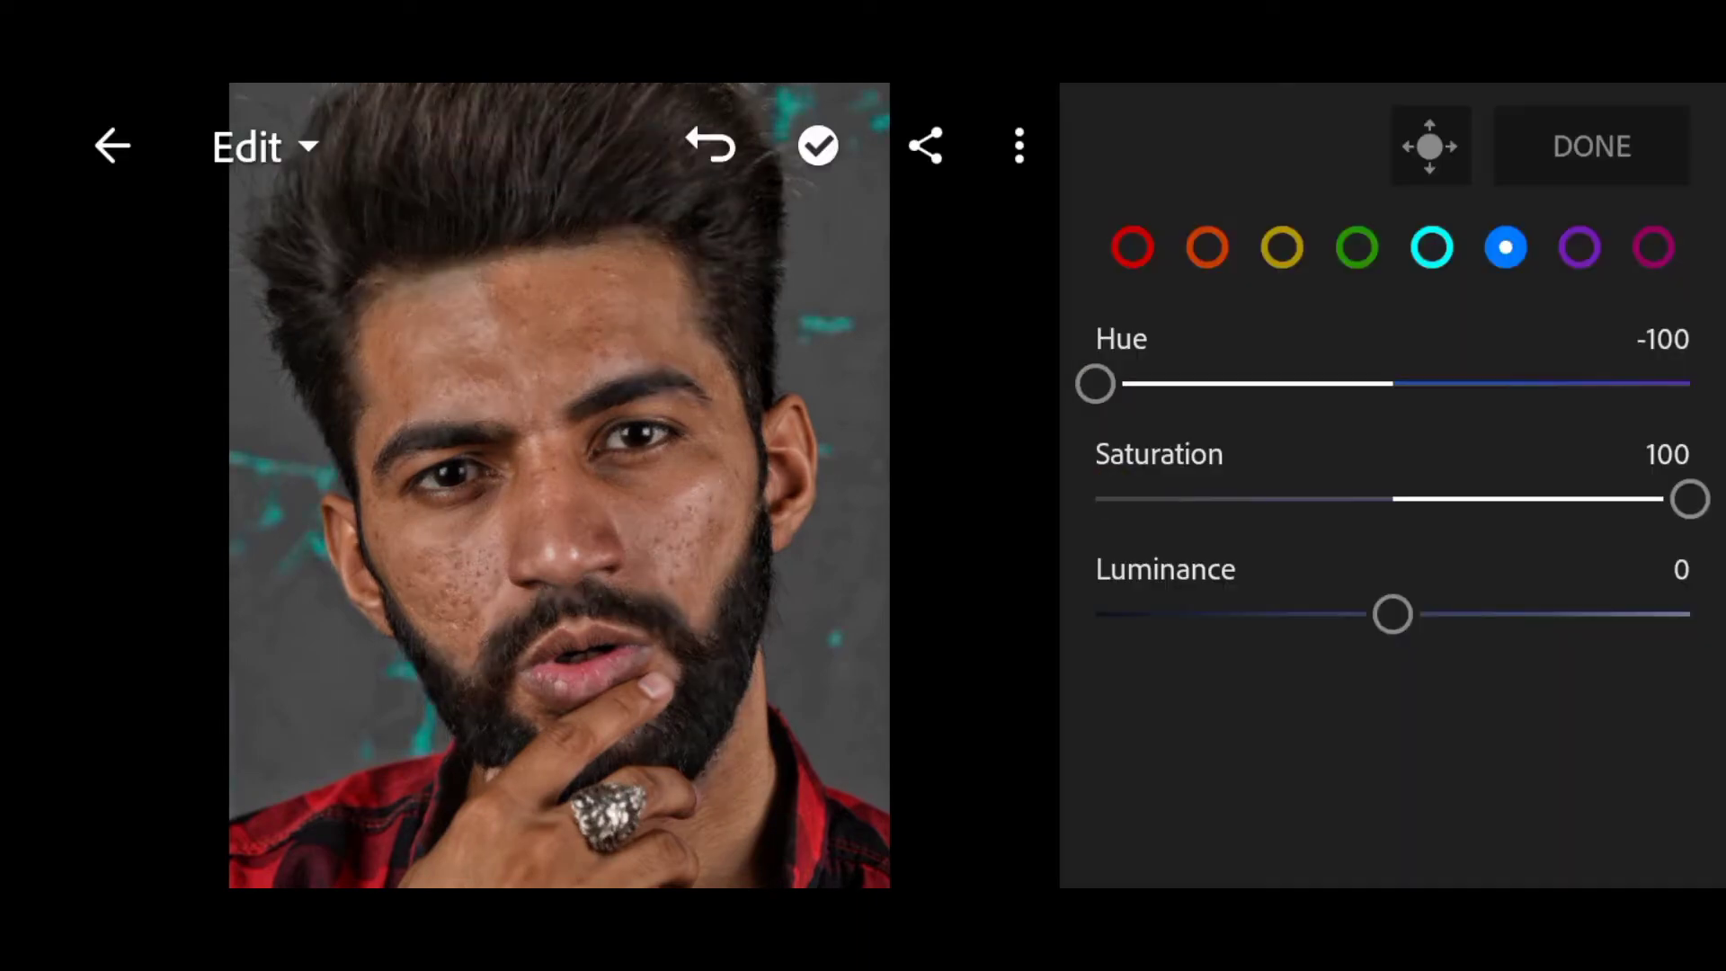
drag(1199, 643, 1687, 614)
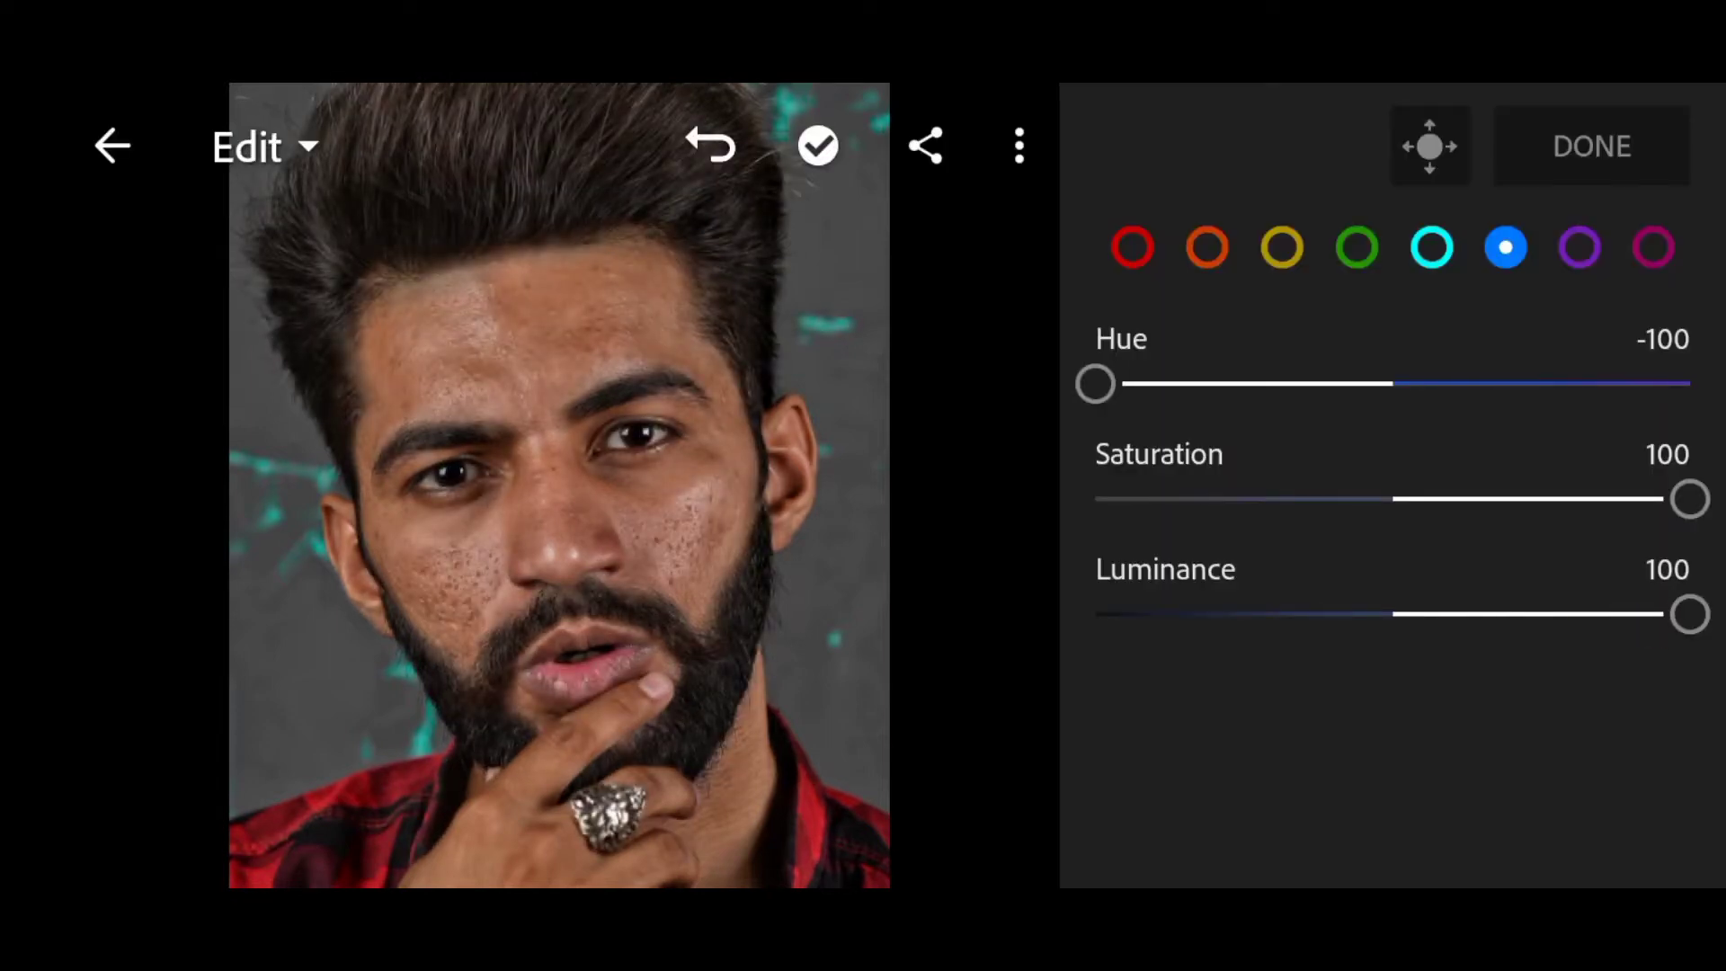
click(1431, 247)
drag(1249, 498, 1662, 493)
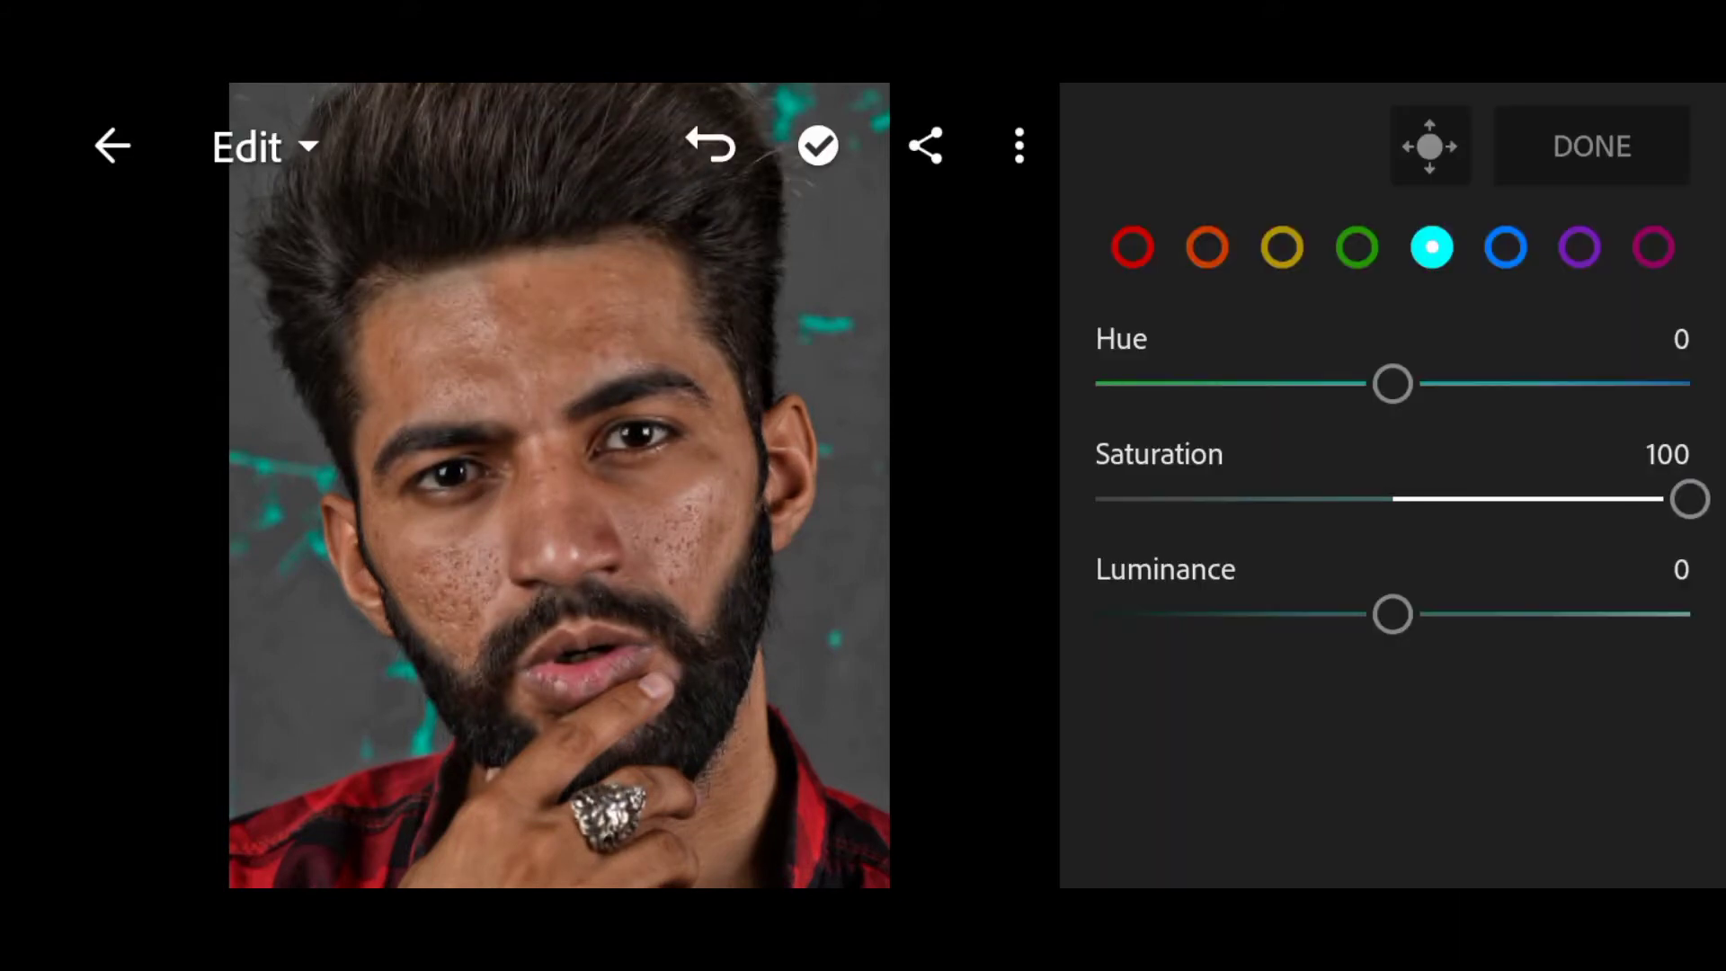
- Set Green Hue and Luminance to -100, and Yellow Saturation 95, Luminance 98
click(1357, 247)
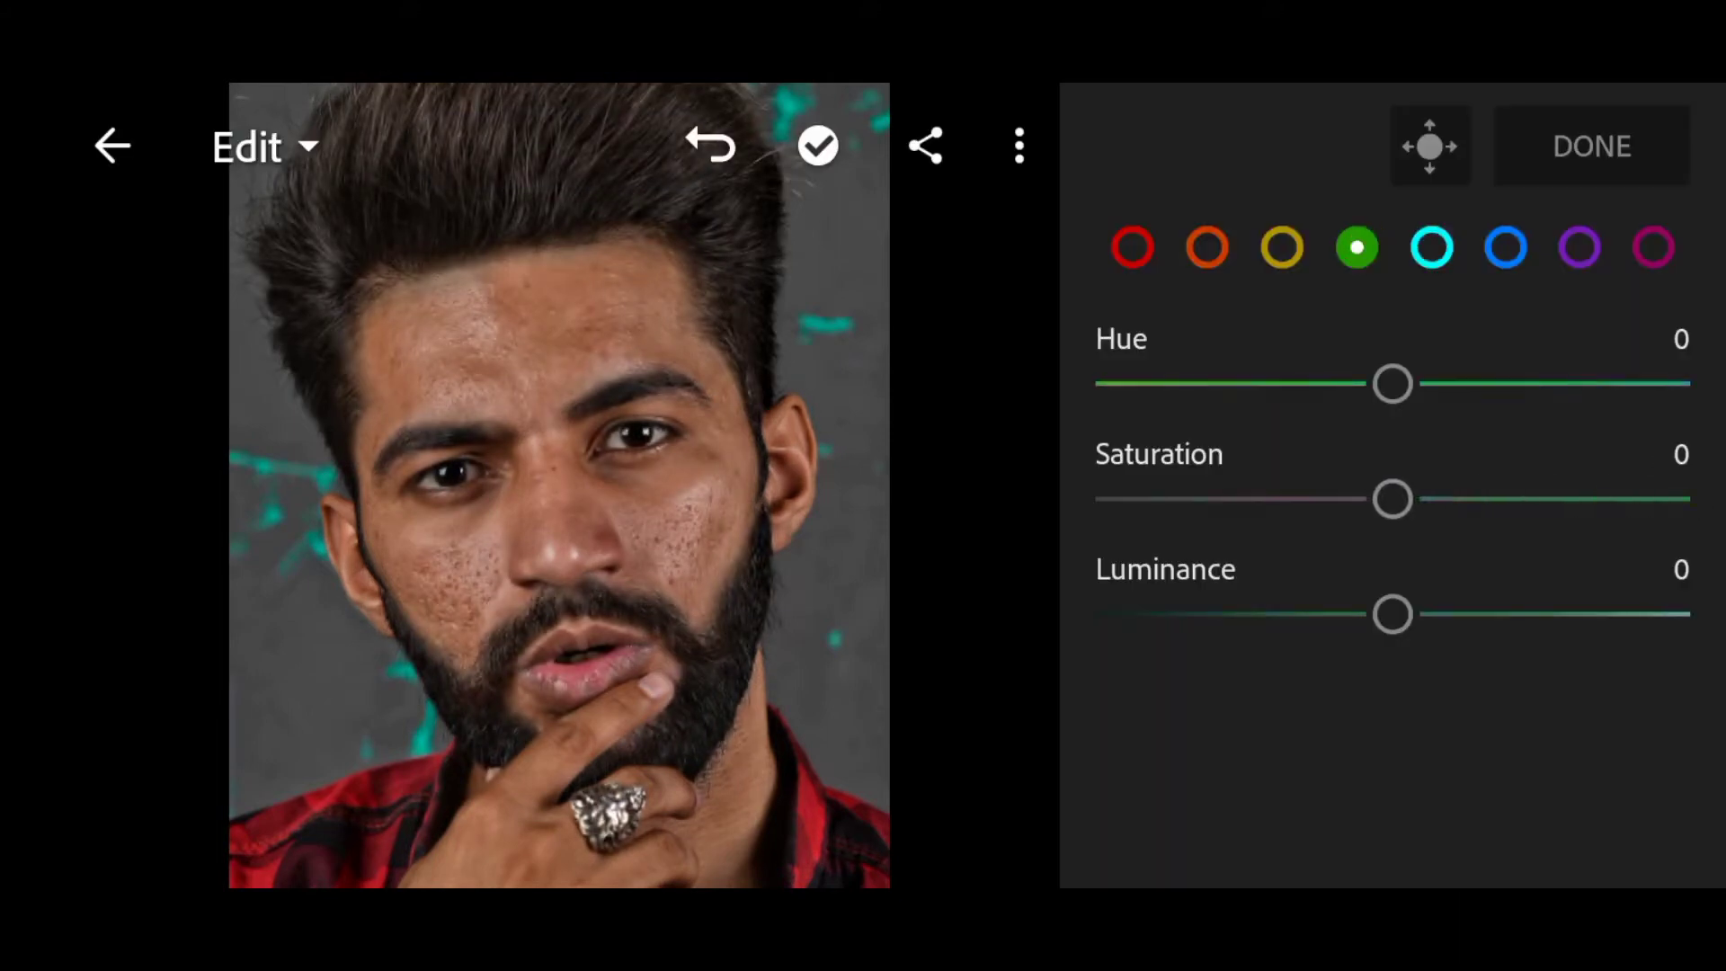
mouse_move(1393, 383)
mouse_down()
mouse_move(1083, 467)
mouse_move(957, 523)
mouse_up()
drag(1392, 614, 970, 716)
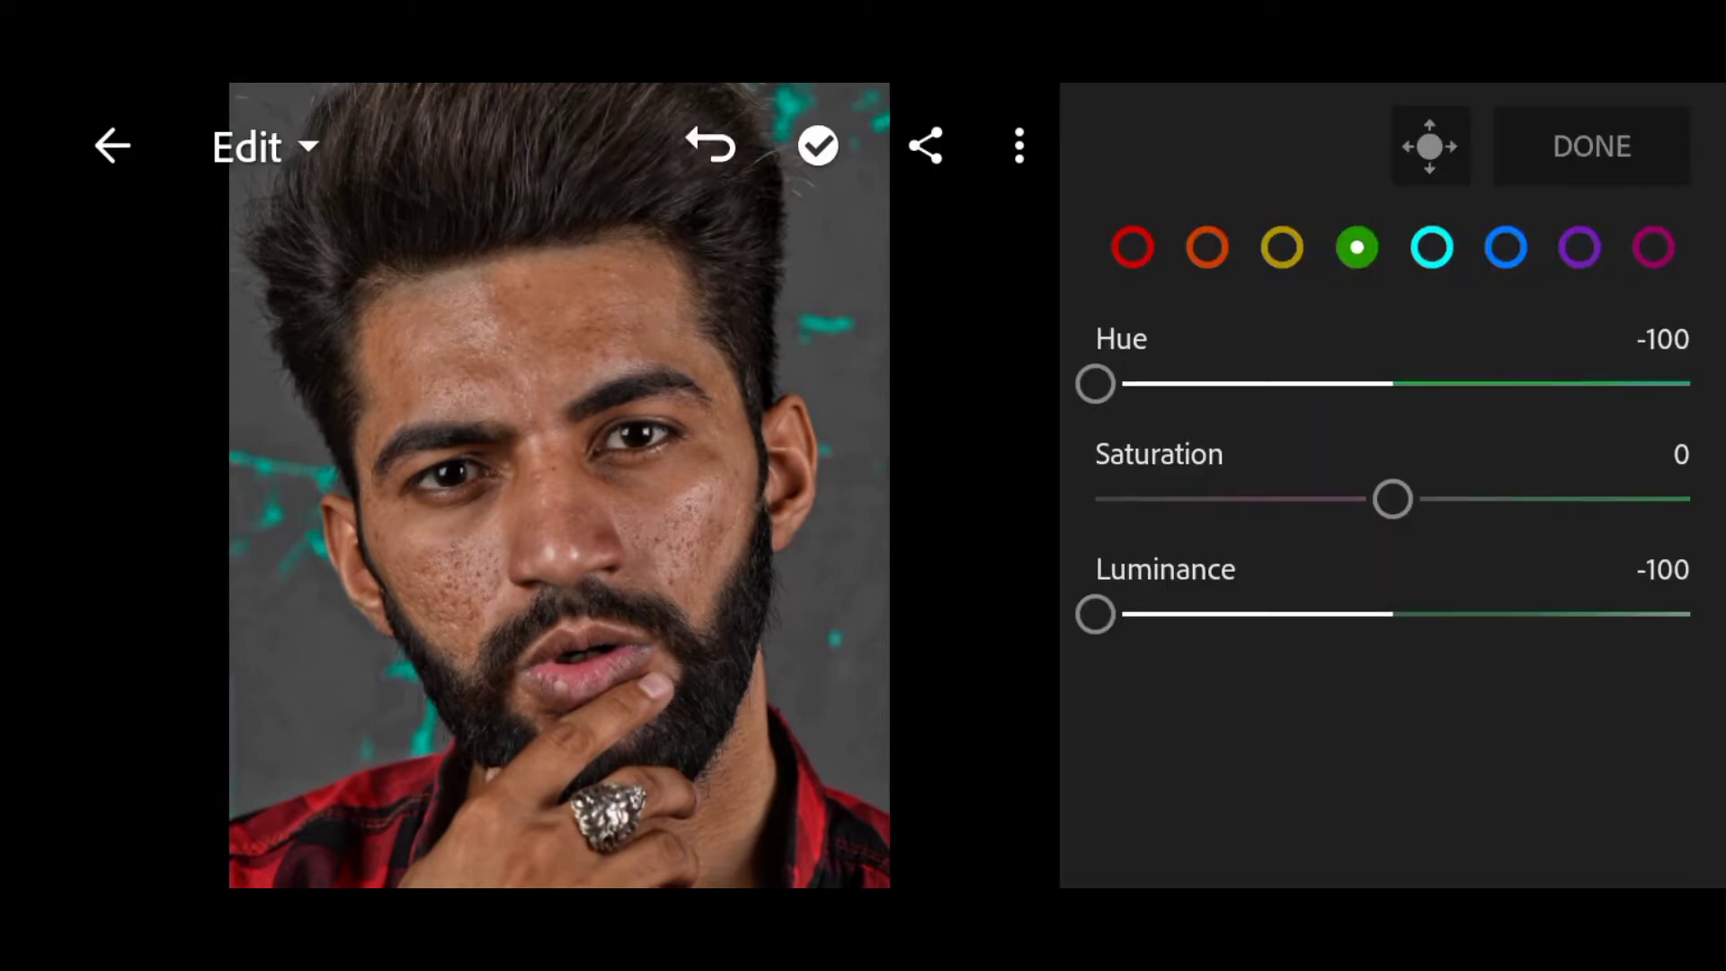
click(1282, 247)
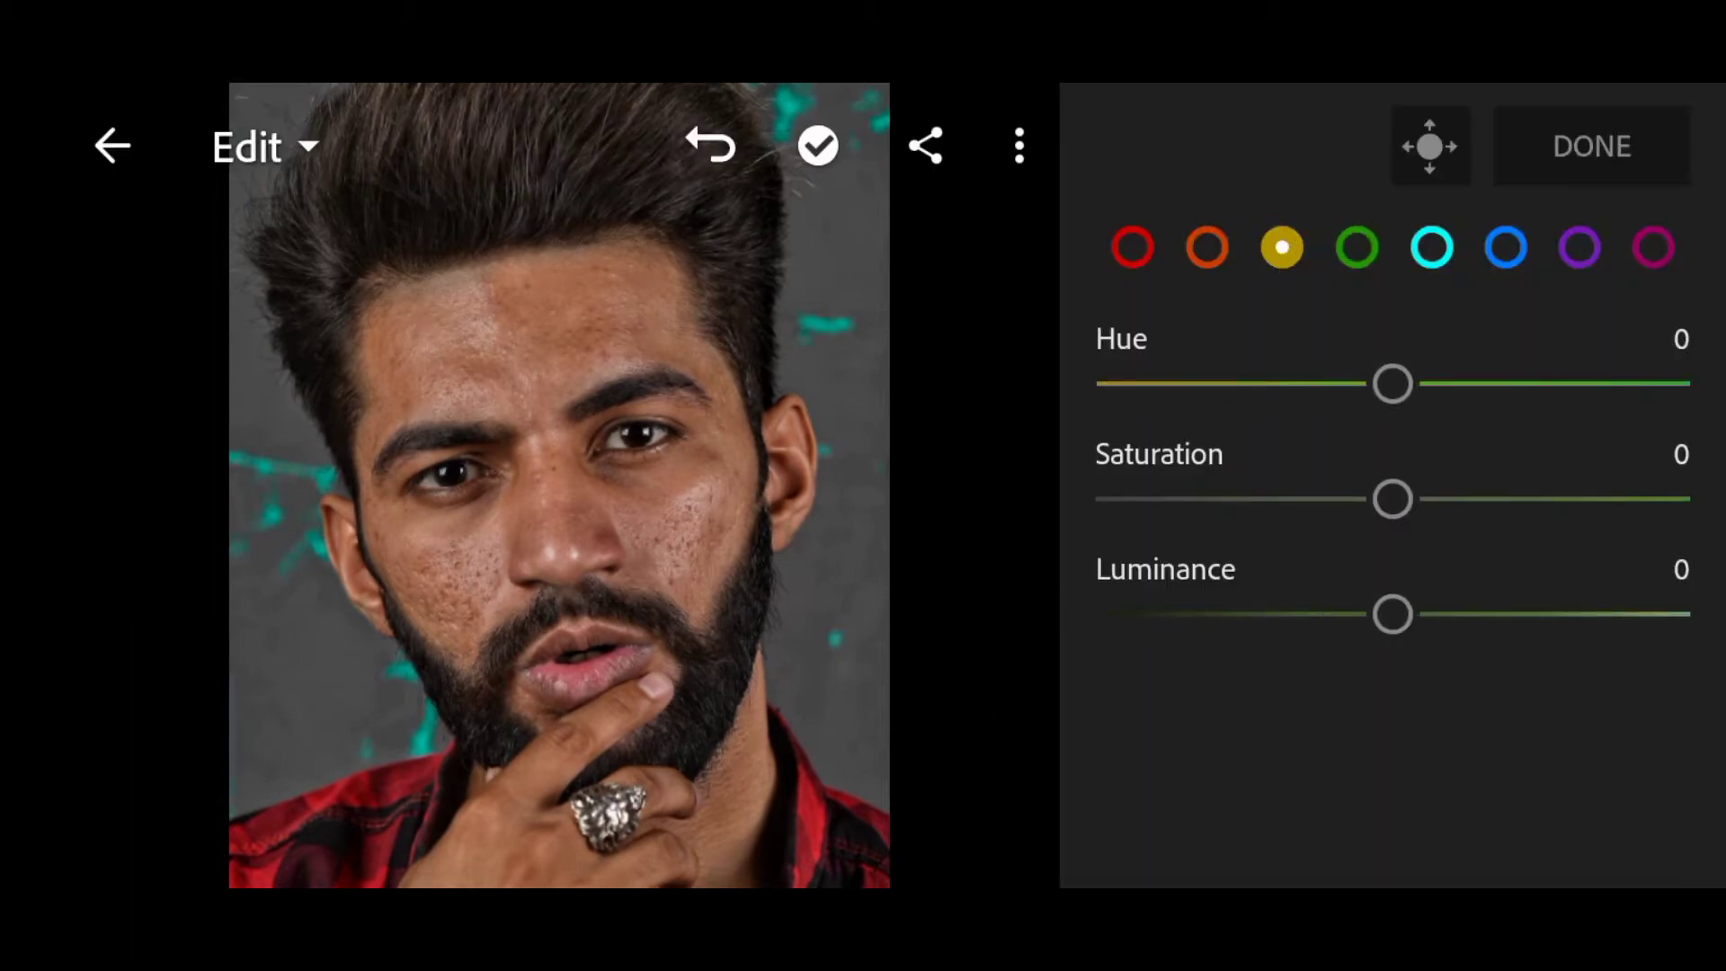
drag(1392, 499, 1675, 490)
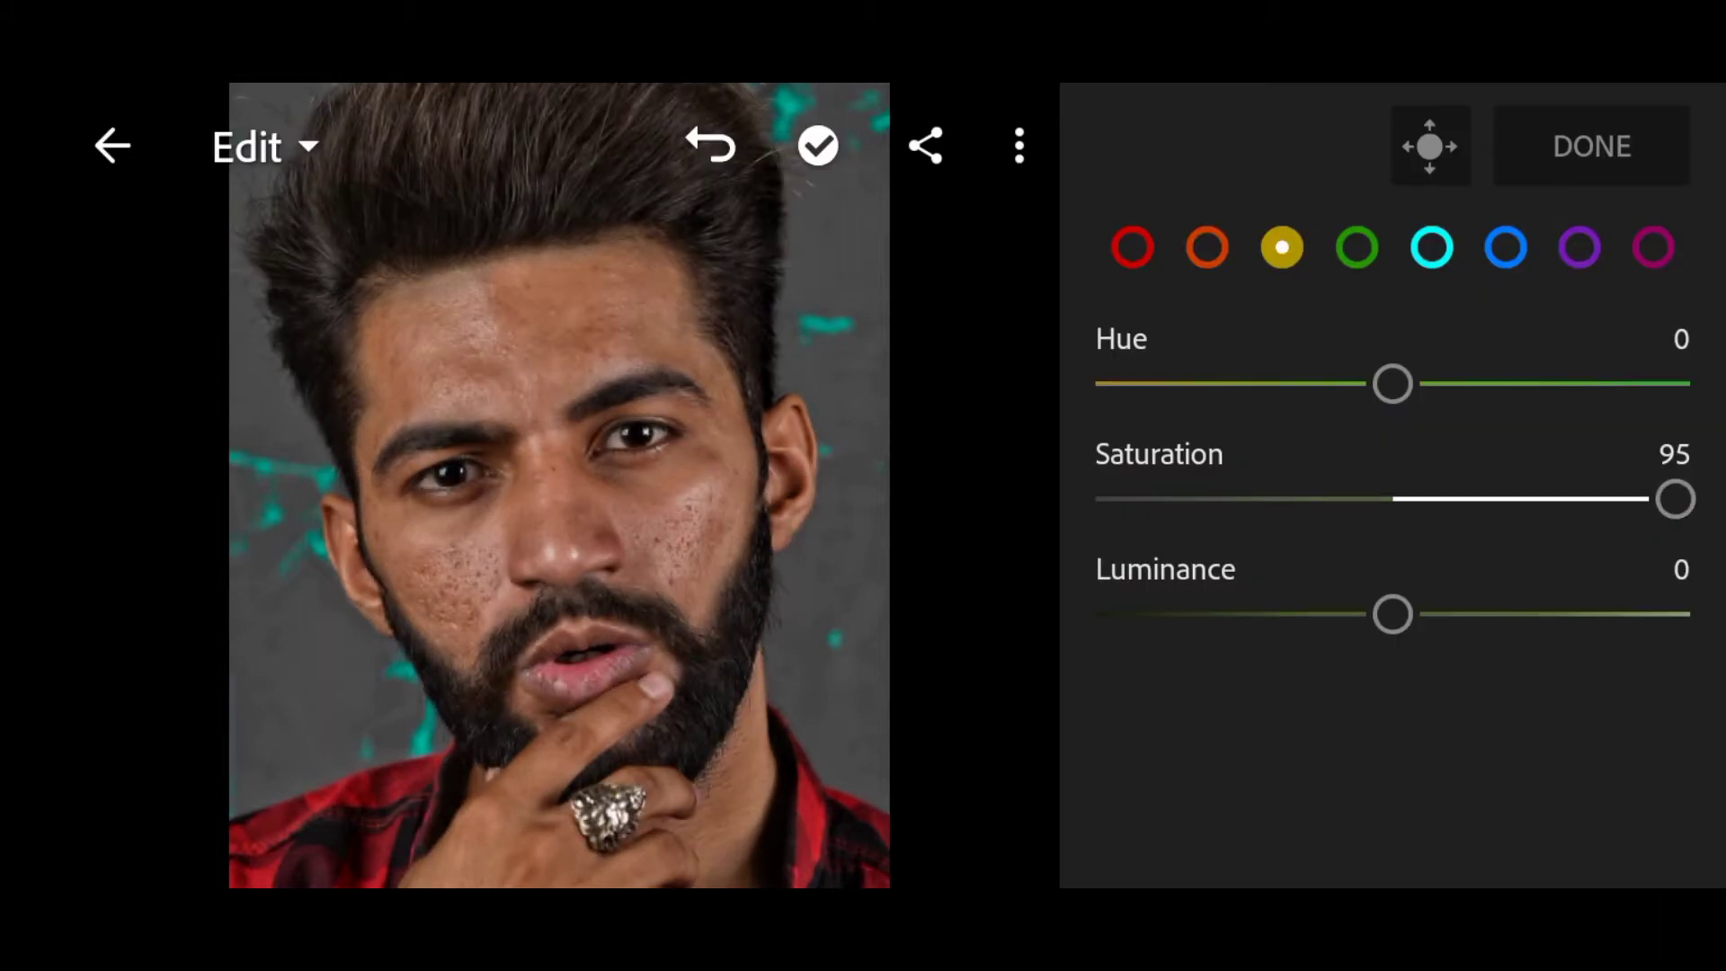
drag(1393, 614, 1683, 614)
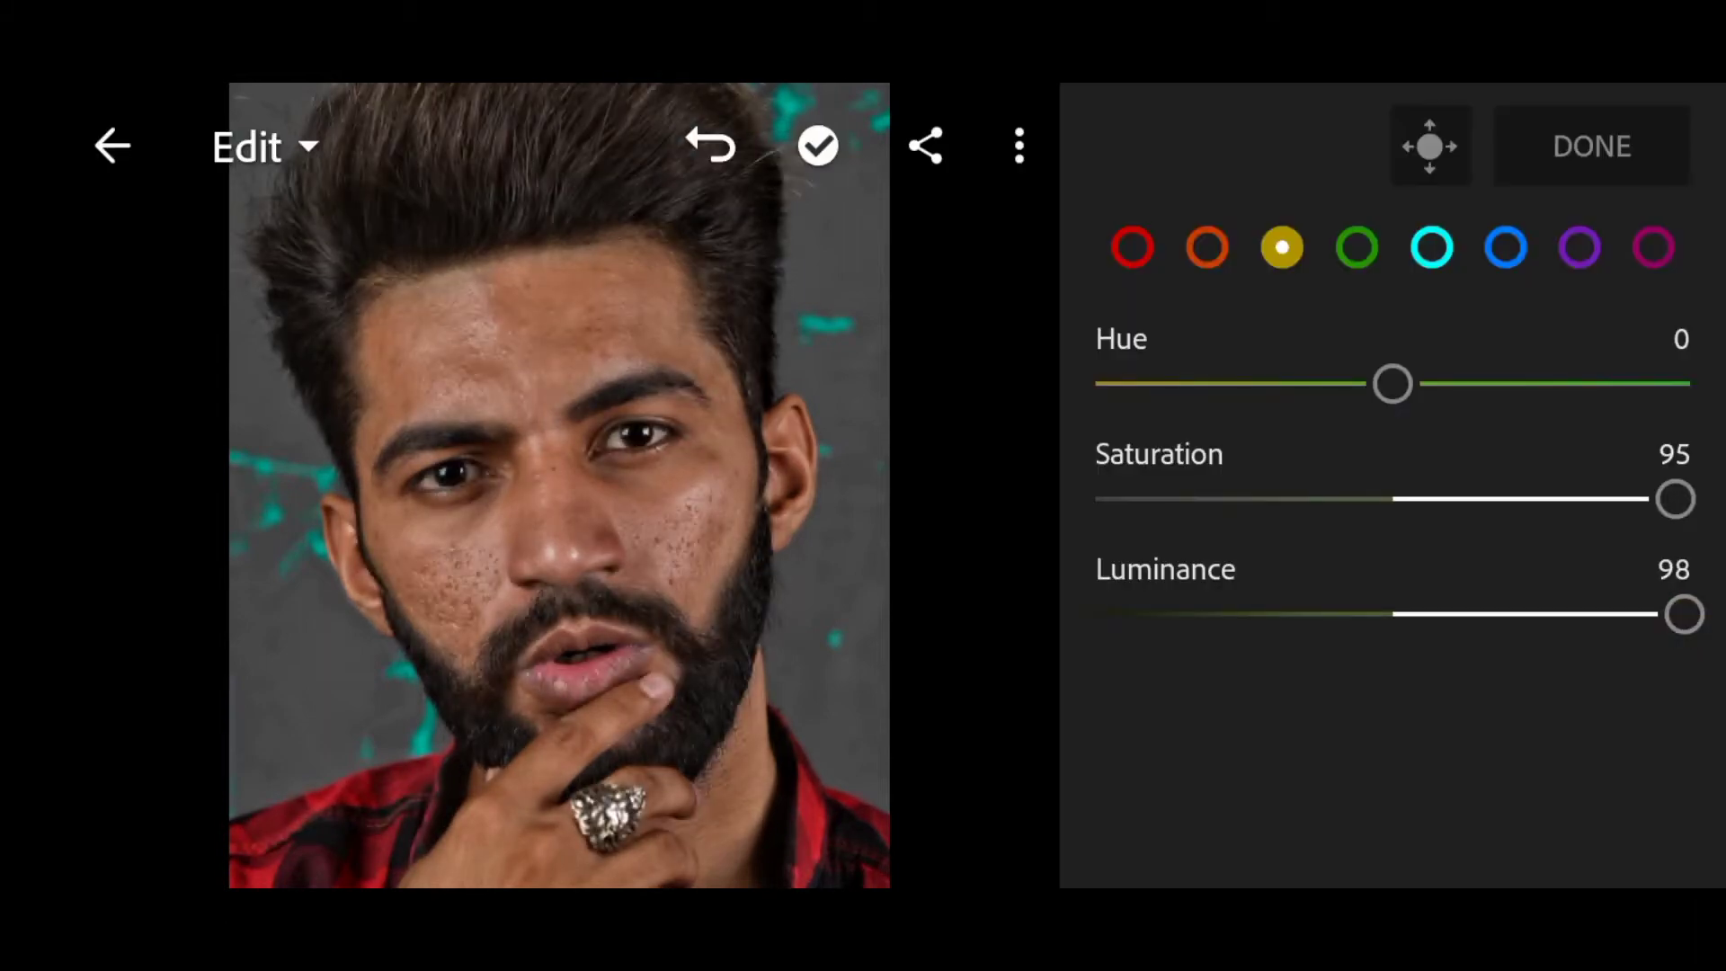
- Set Orange Luminance 91, Saturation -26, Hue -8, and finish the colour mix
click(1207, 247)
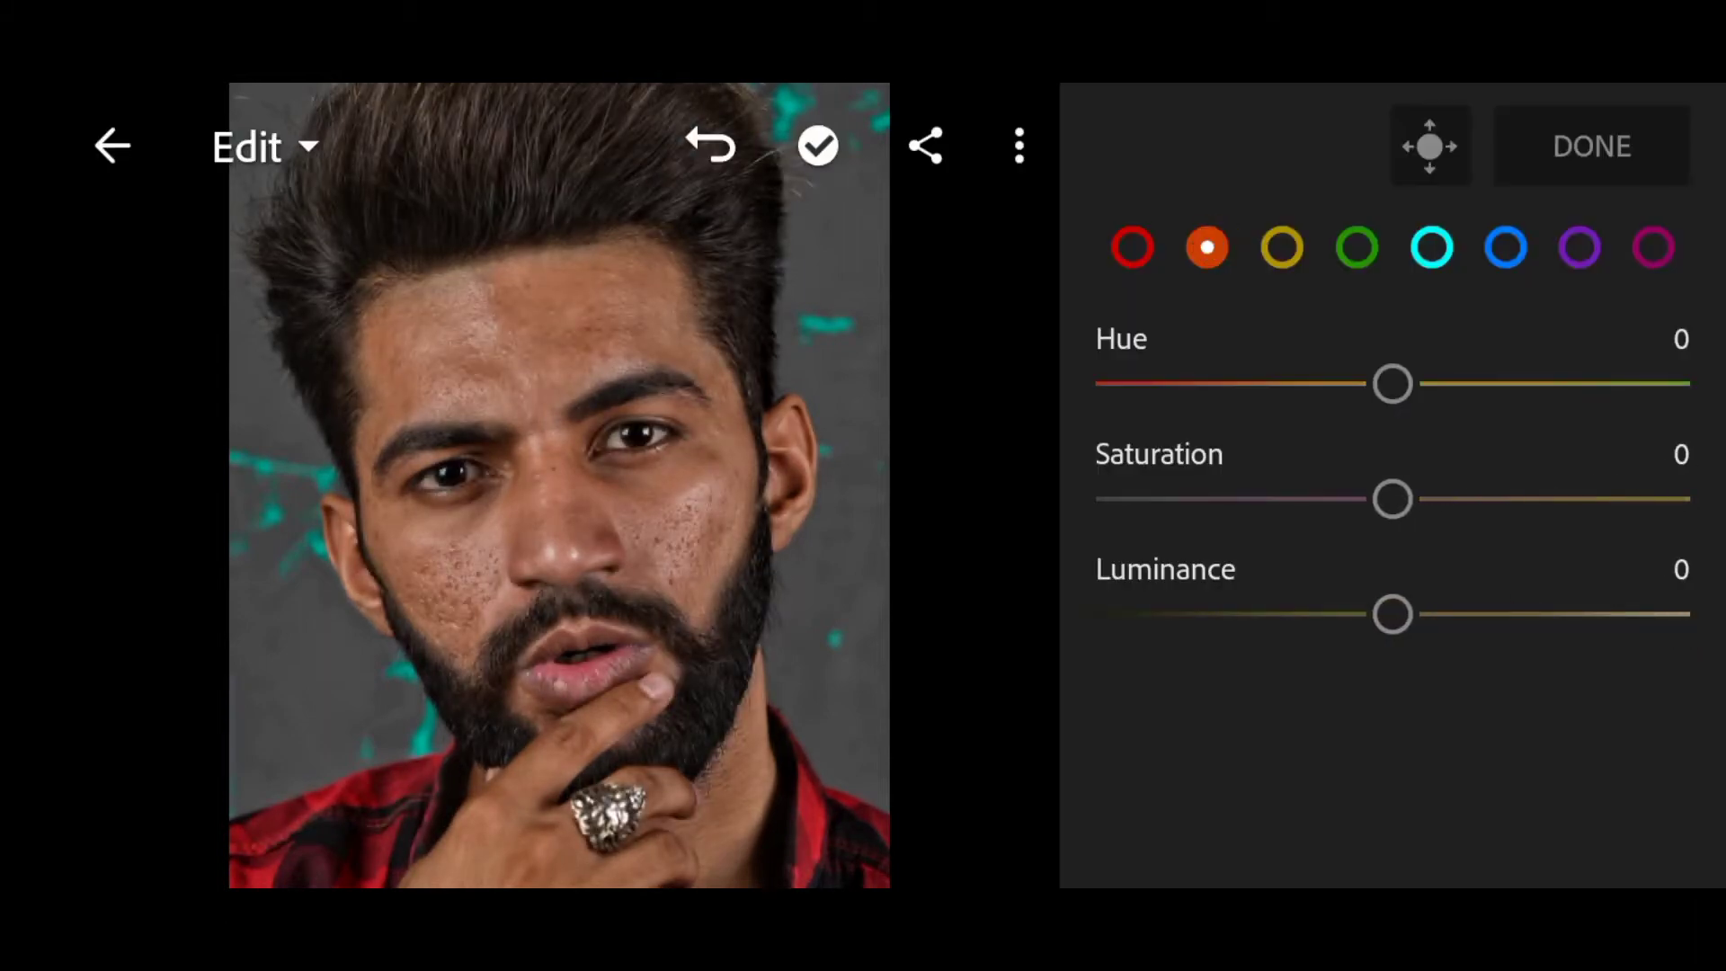
drag(1392, 614, 1662, 614)
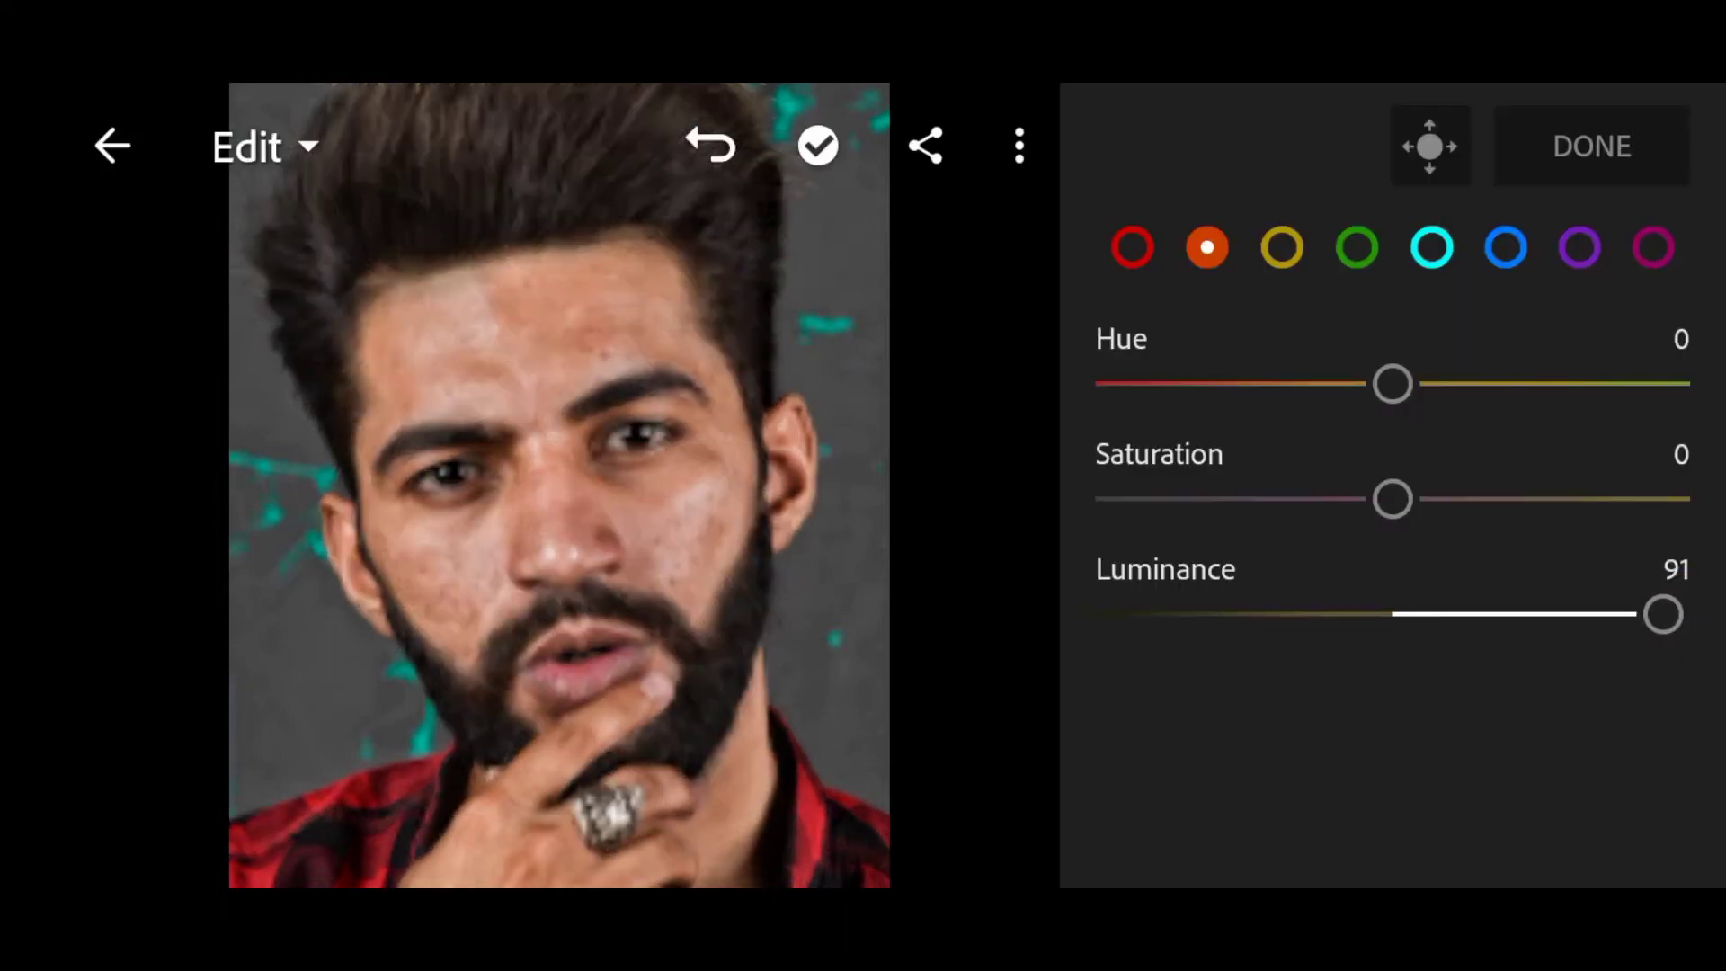
mouse_move(1627, 530)
mouse_down()
mouse_move(1547, 530)
mouse_move(1673, 525)
mouse_move(1607, 501)
mouse_move(1564, 525)
mouse_up()
drag(1591, 386, 1571, 392)
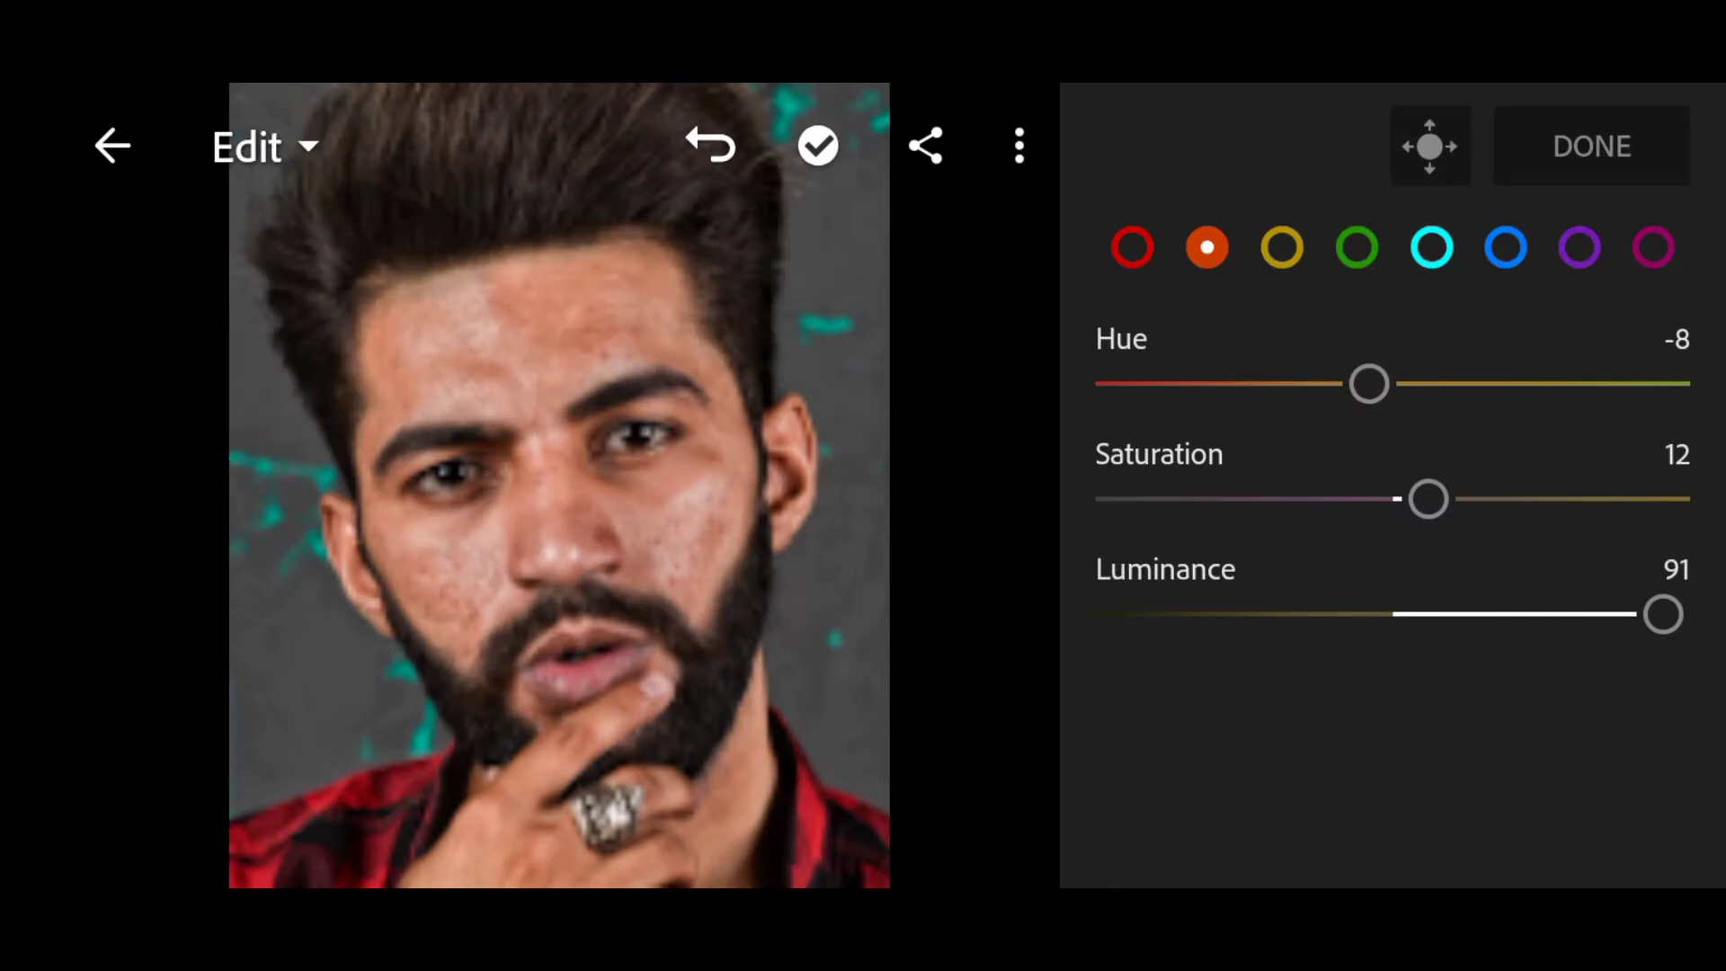
click(1610, 150)
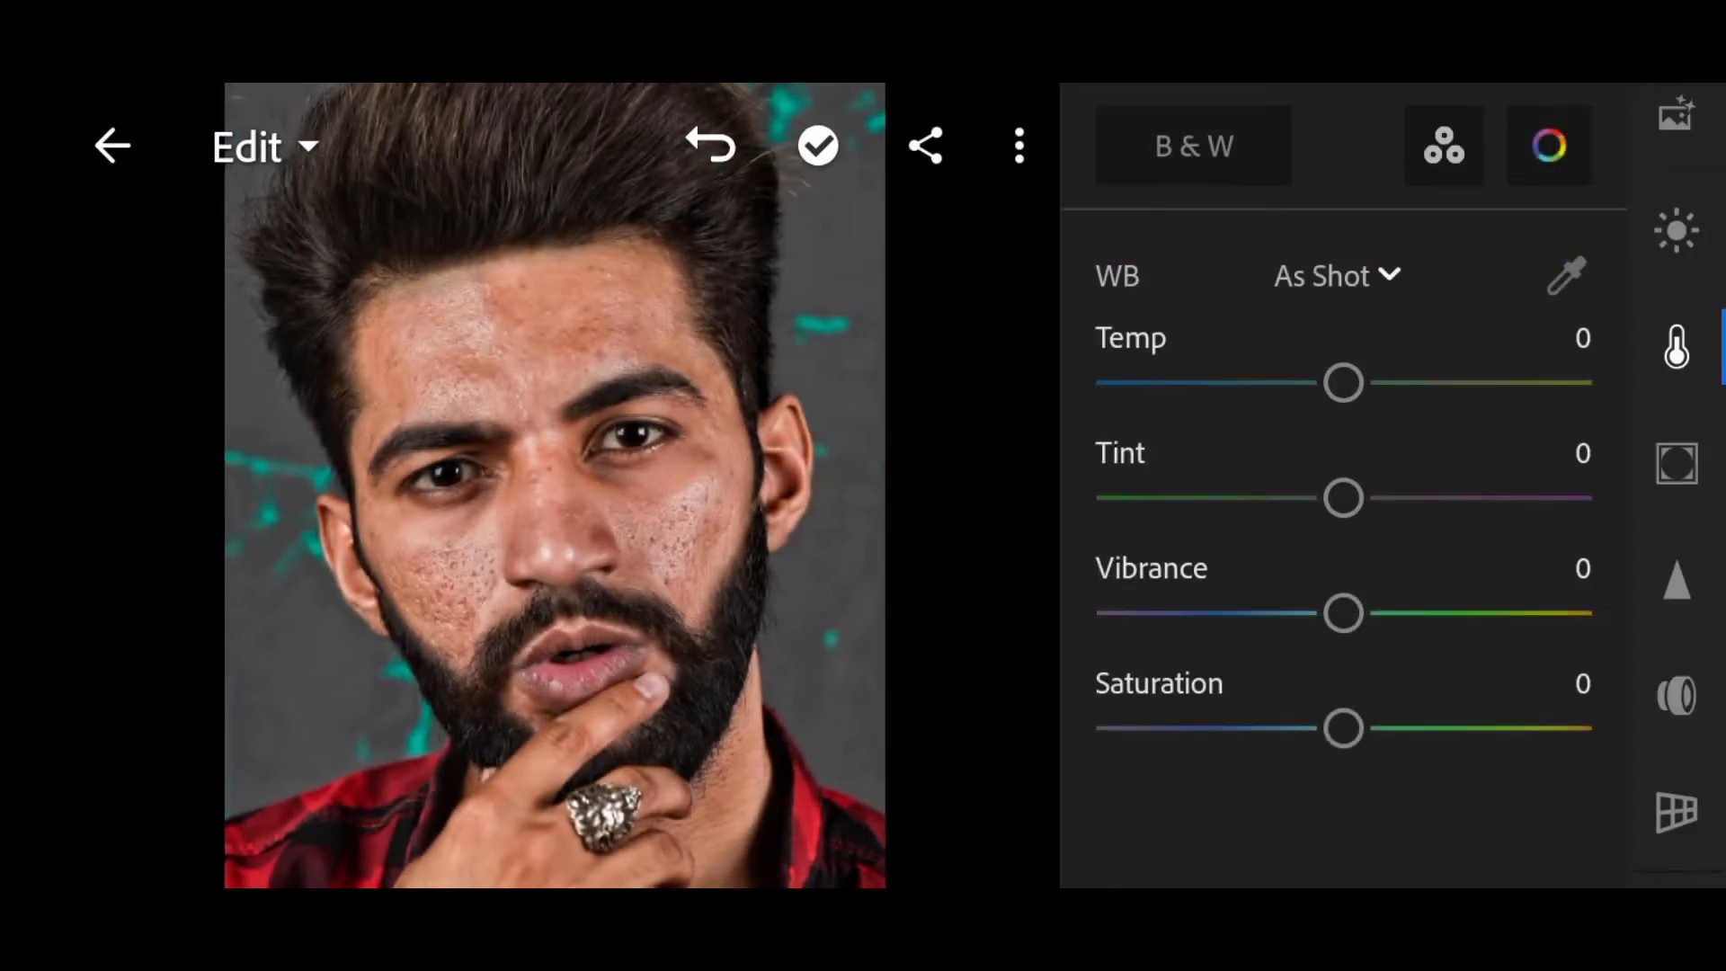
- Compare the edit against the original, then share the photo to another app via Share to…
click(1636, 341)
scroll(1285, 584, down, 1)
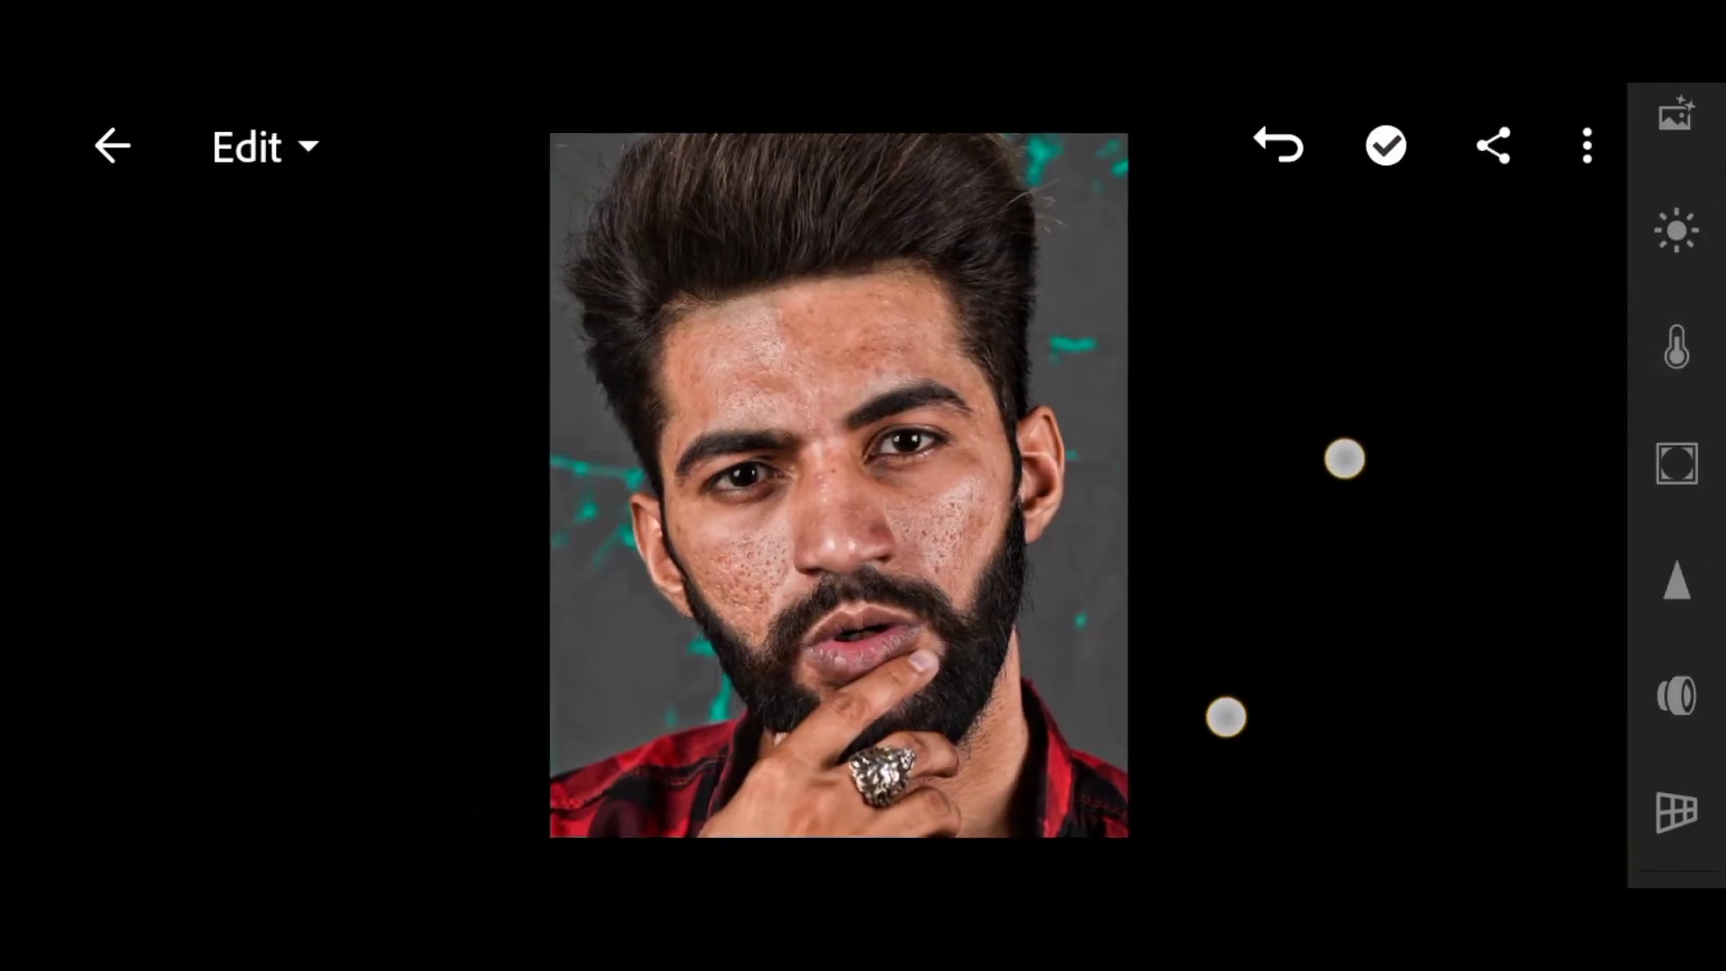
click(1344, 497)
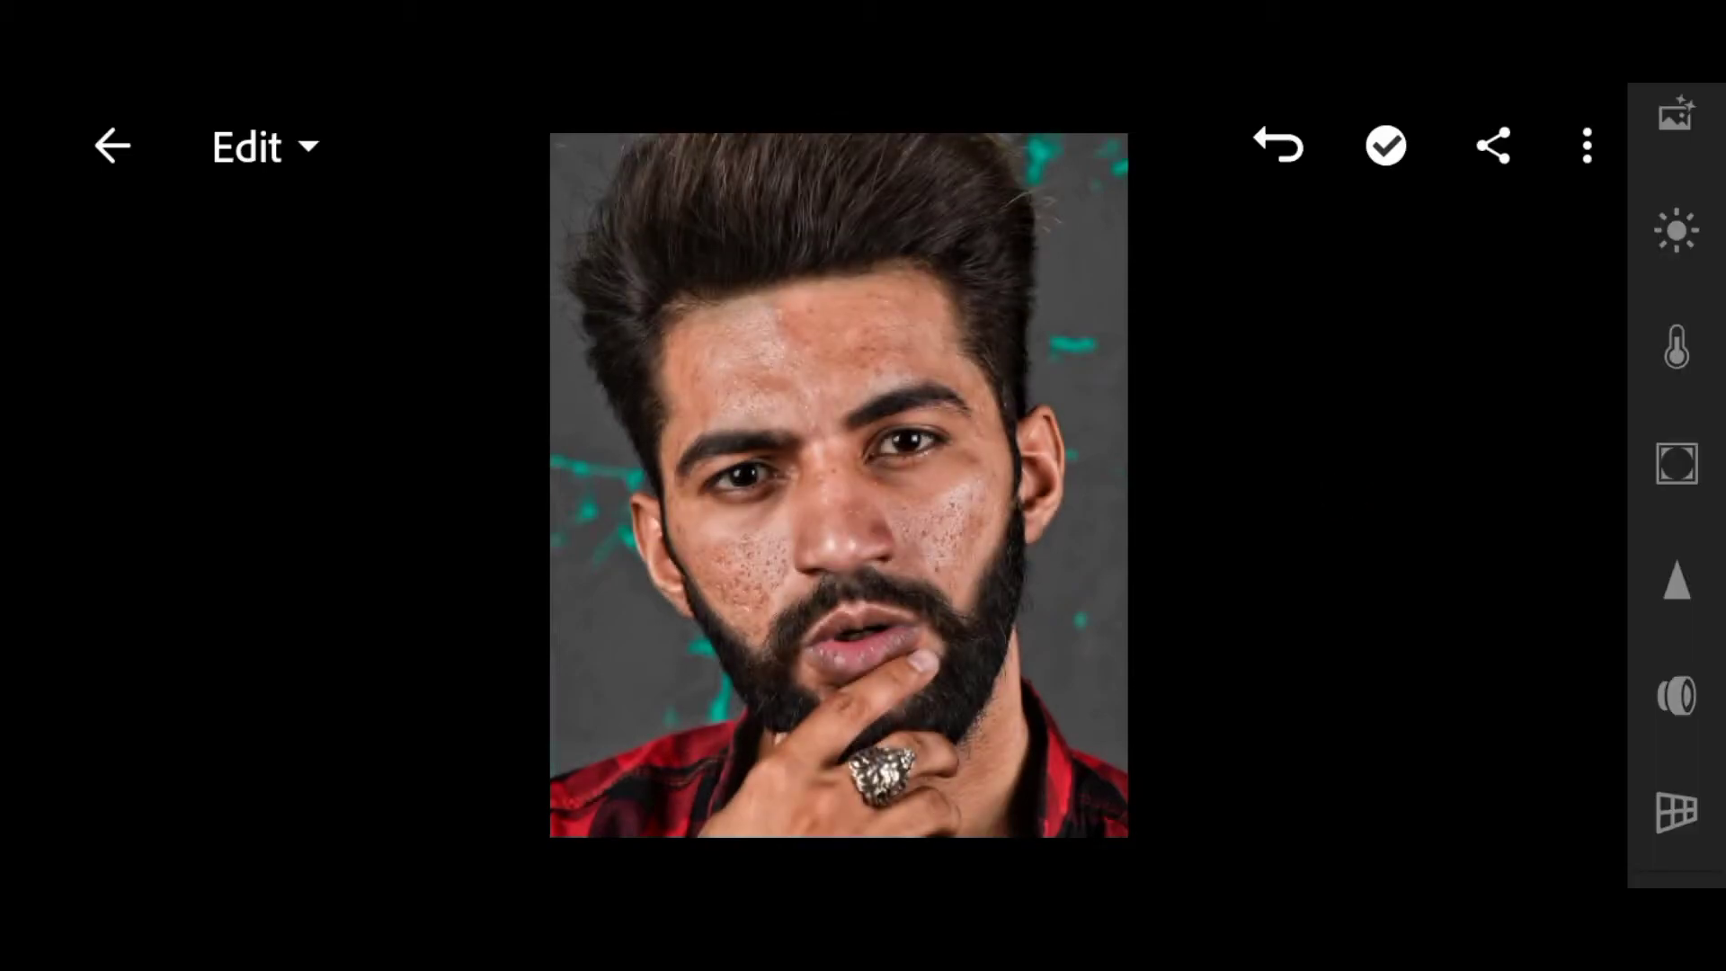
click(1492, 146)
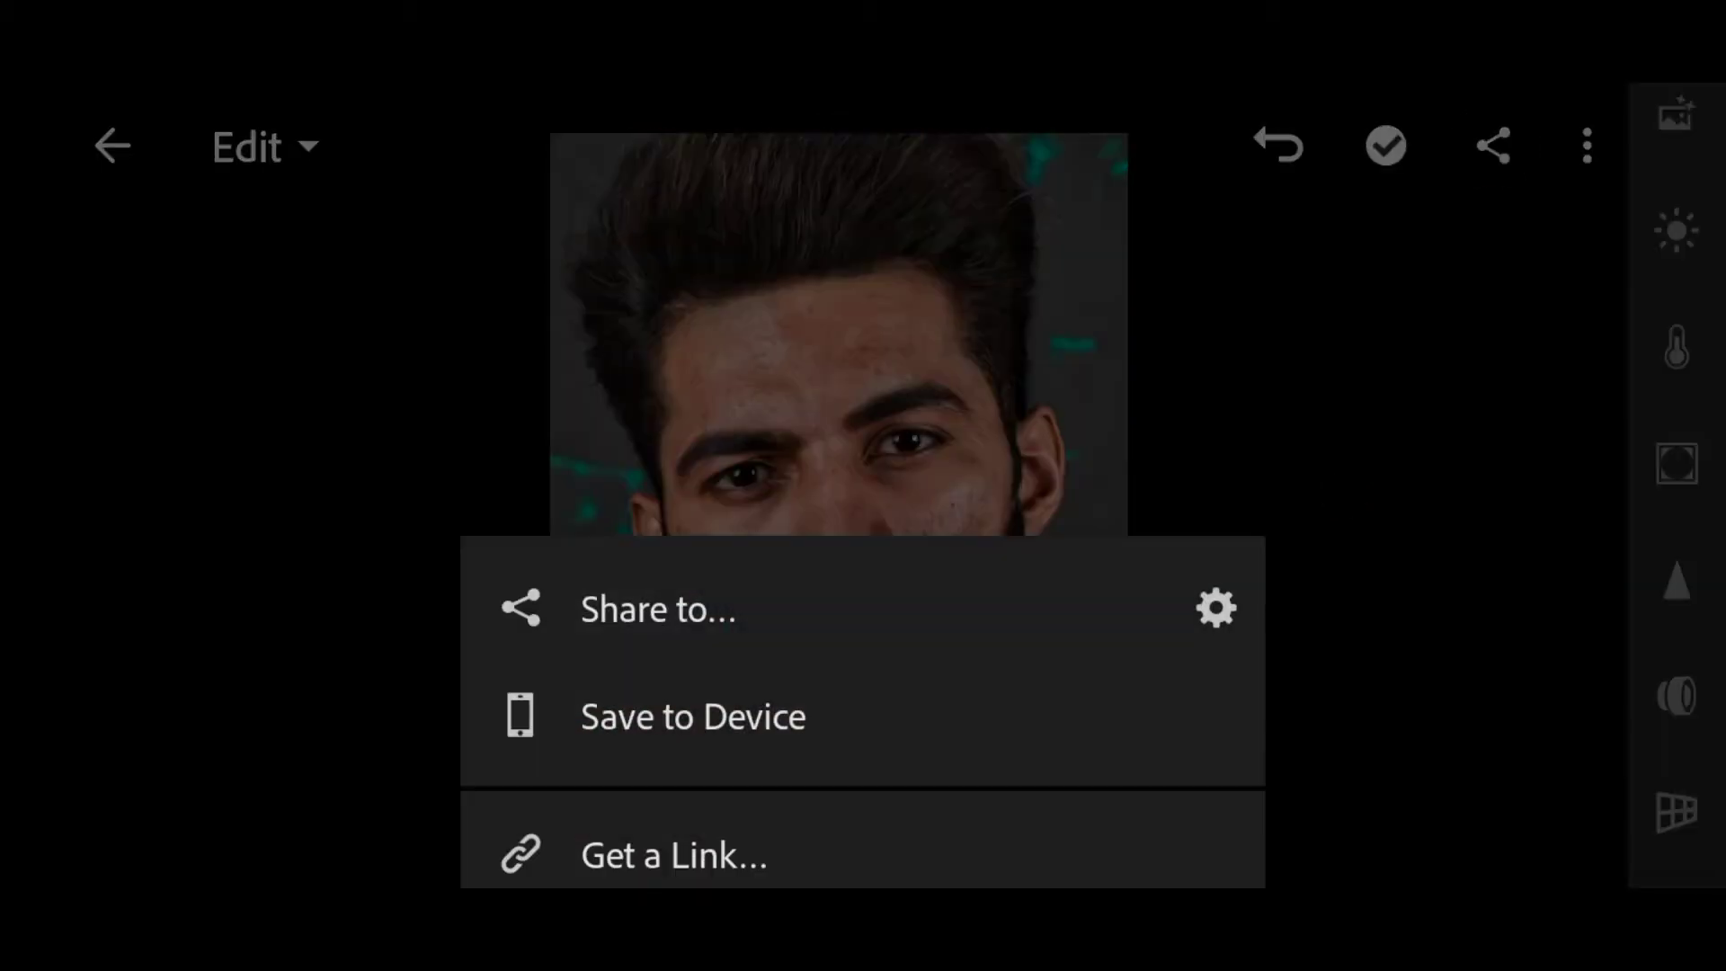
click(658, 609)
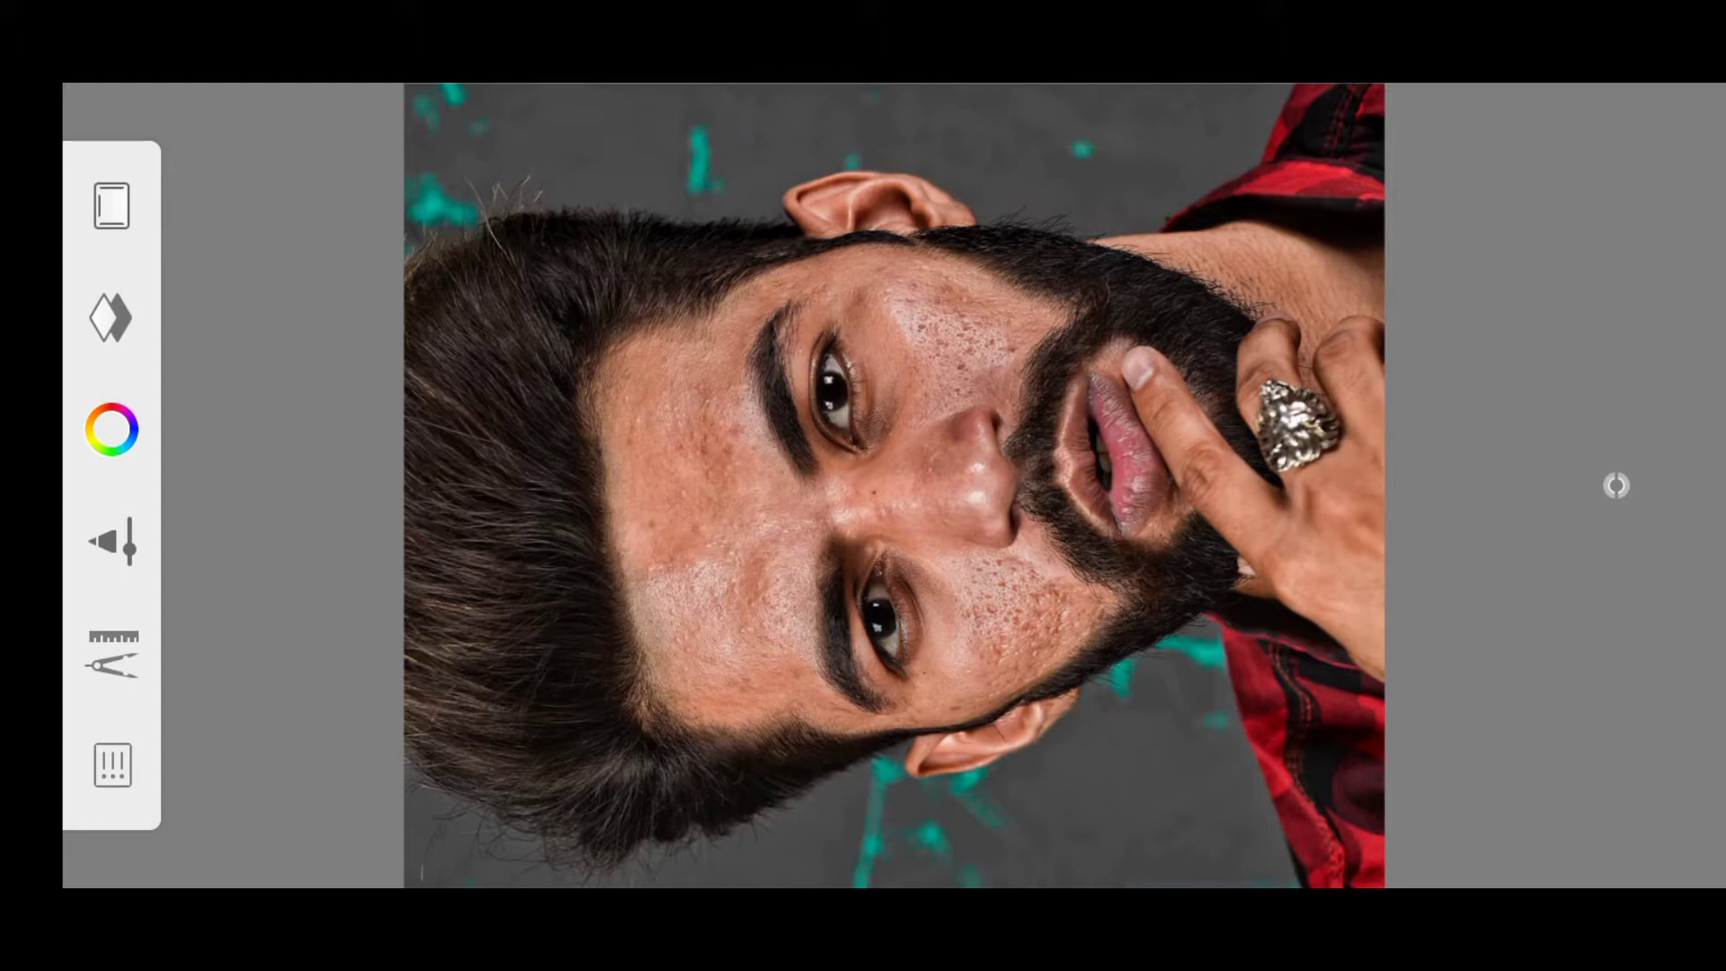
- Set the smudge brush to roughly size 35 with low flow for soft smudging
click(112, 542)
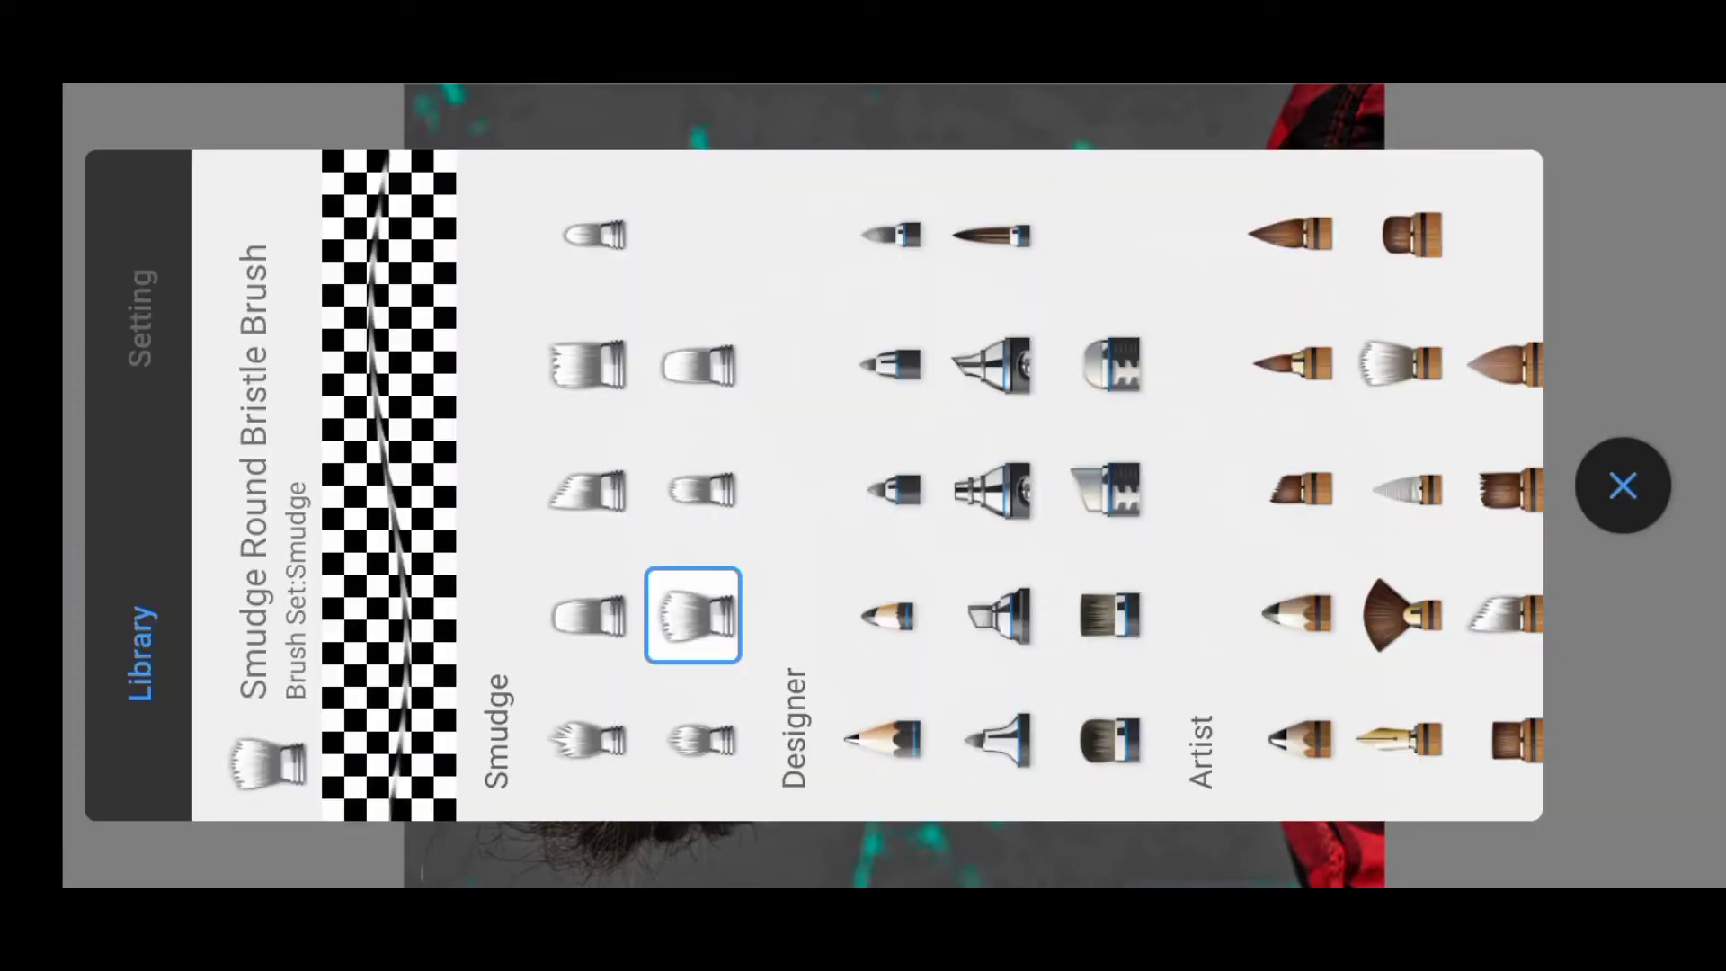
click(692, 615)
drag(811, 743, 811, 576)
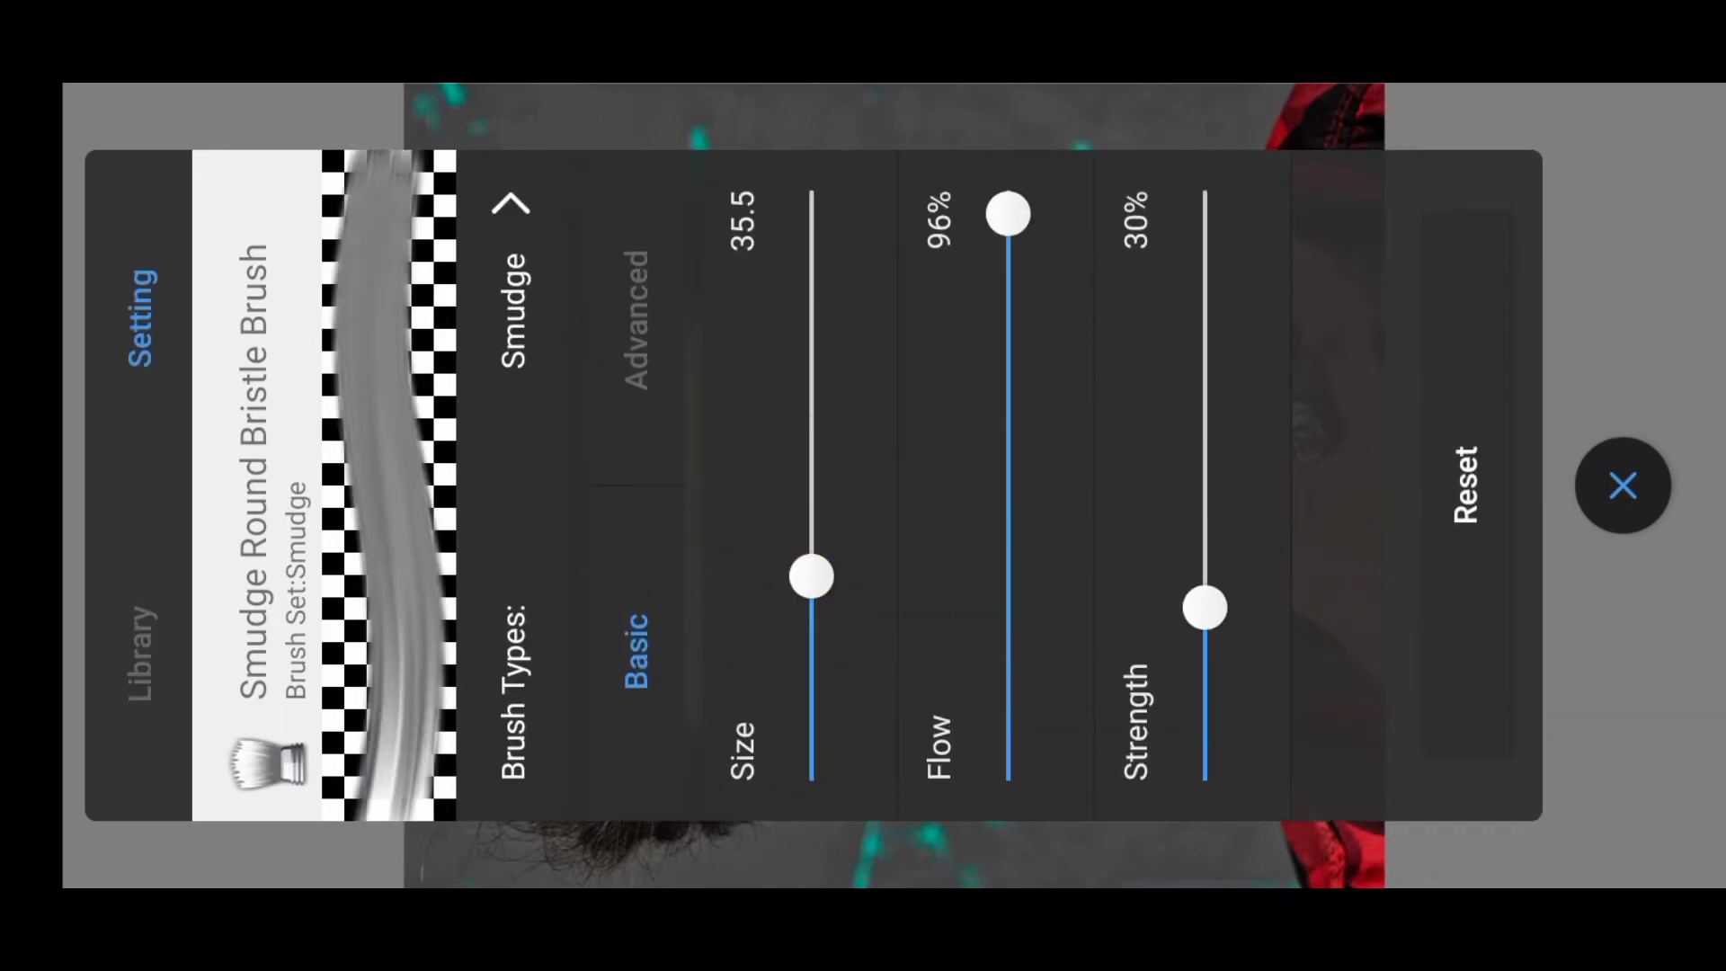
drag(1007, 214, 1008, 715)
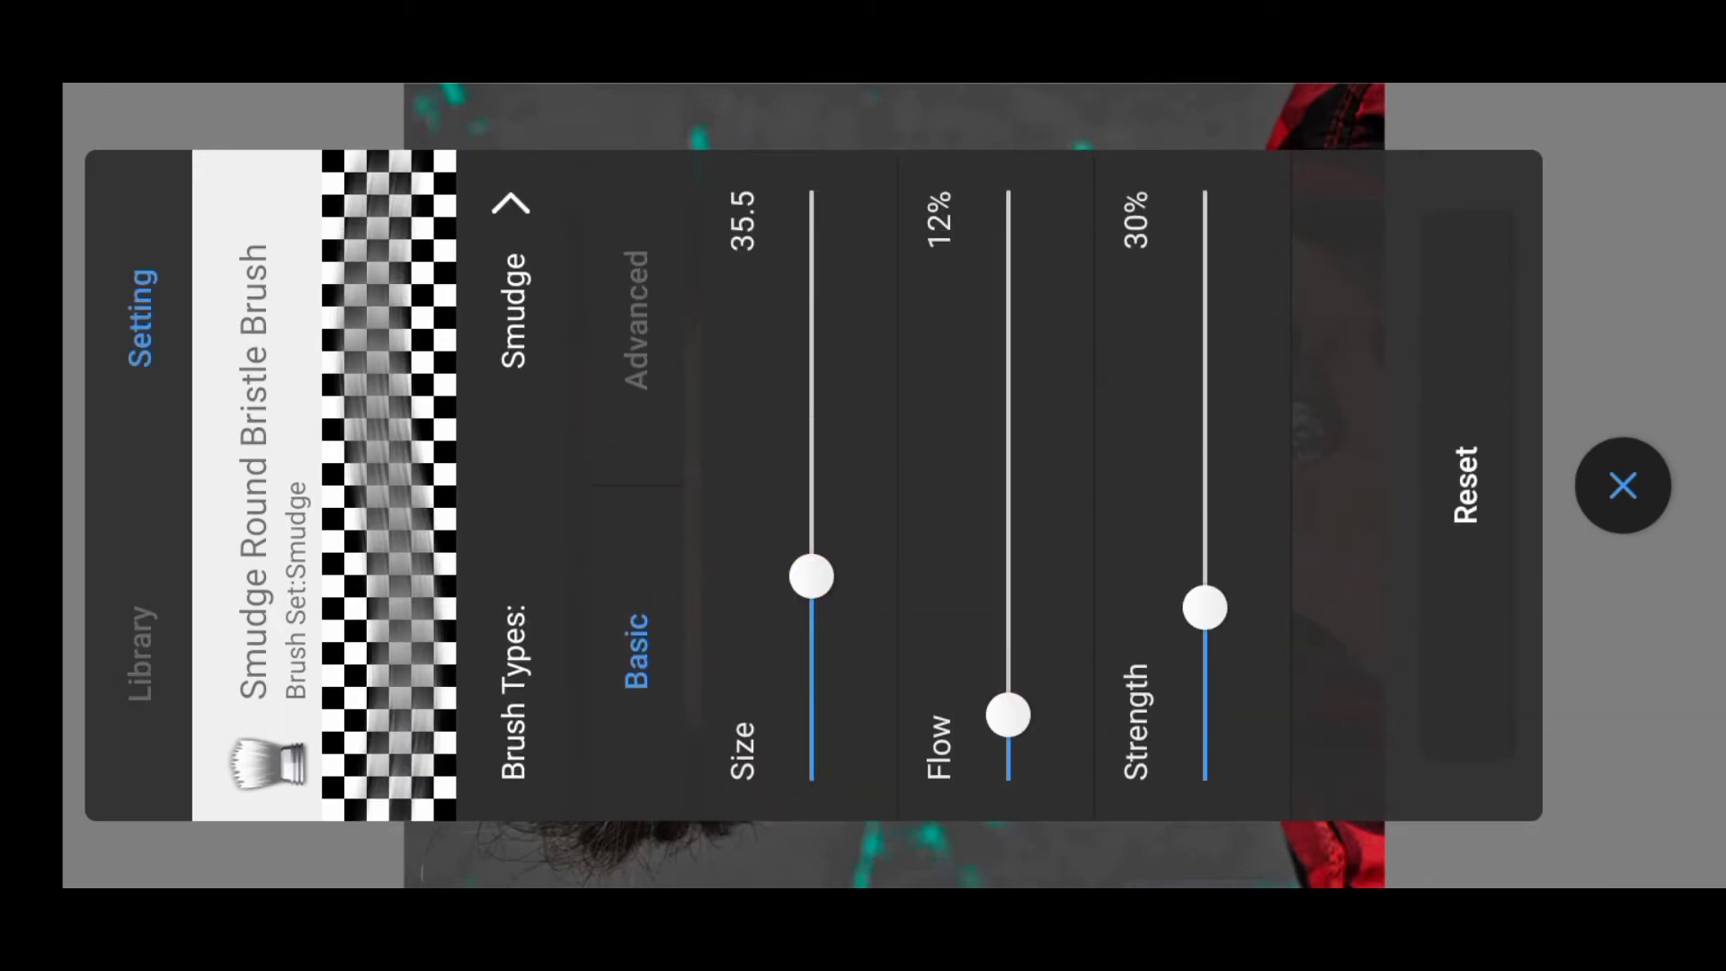
drag(812, 576, 812, 597)
click(1622, 486)
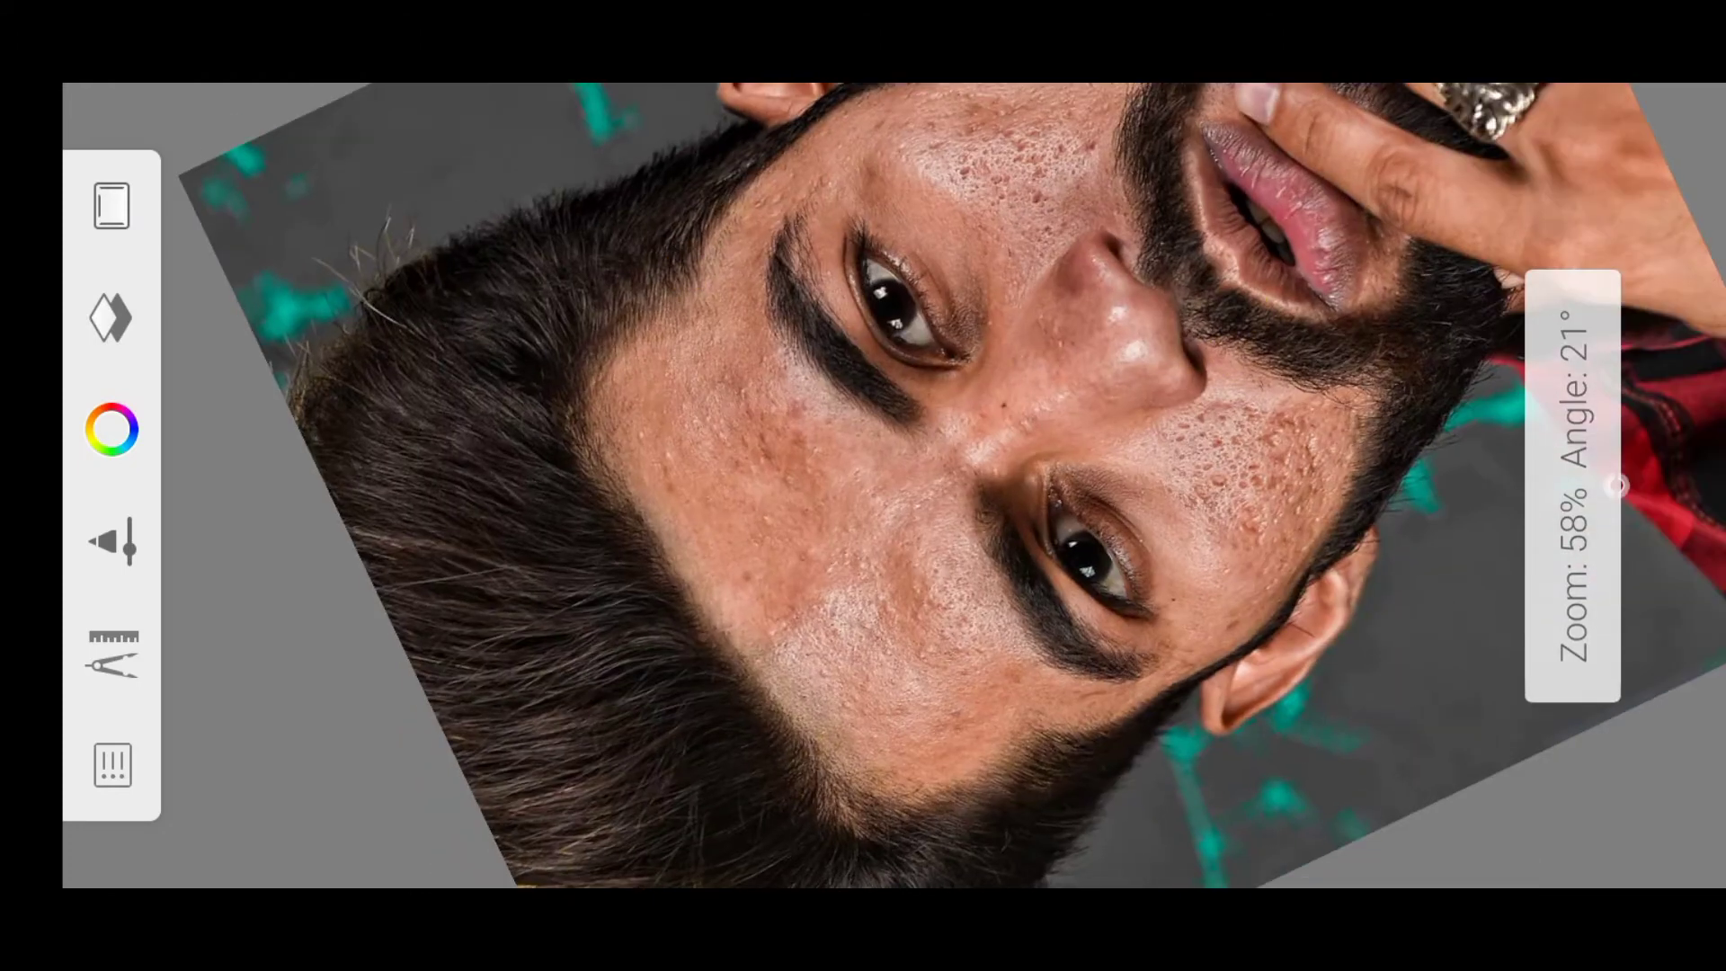
- Delete the blank Layer 2 and duplicate the portrait layer, Layer 1
click(111, 317)
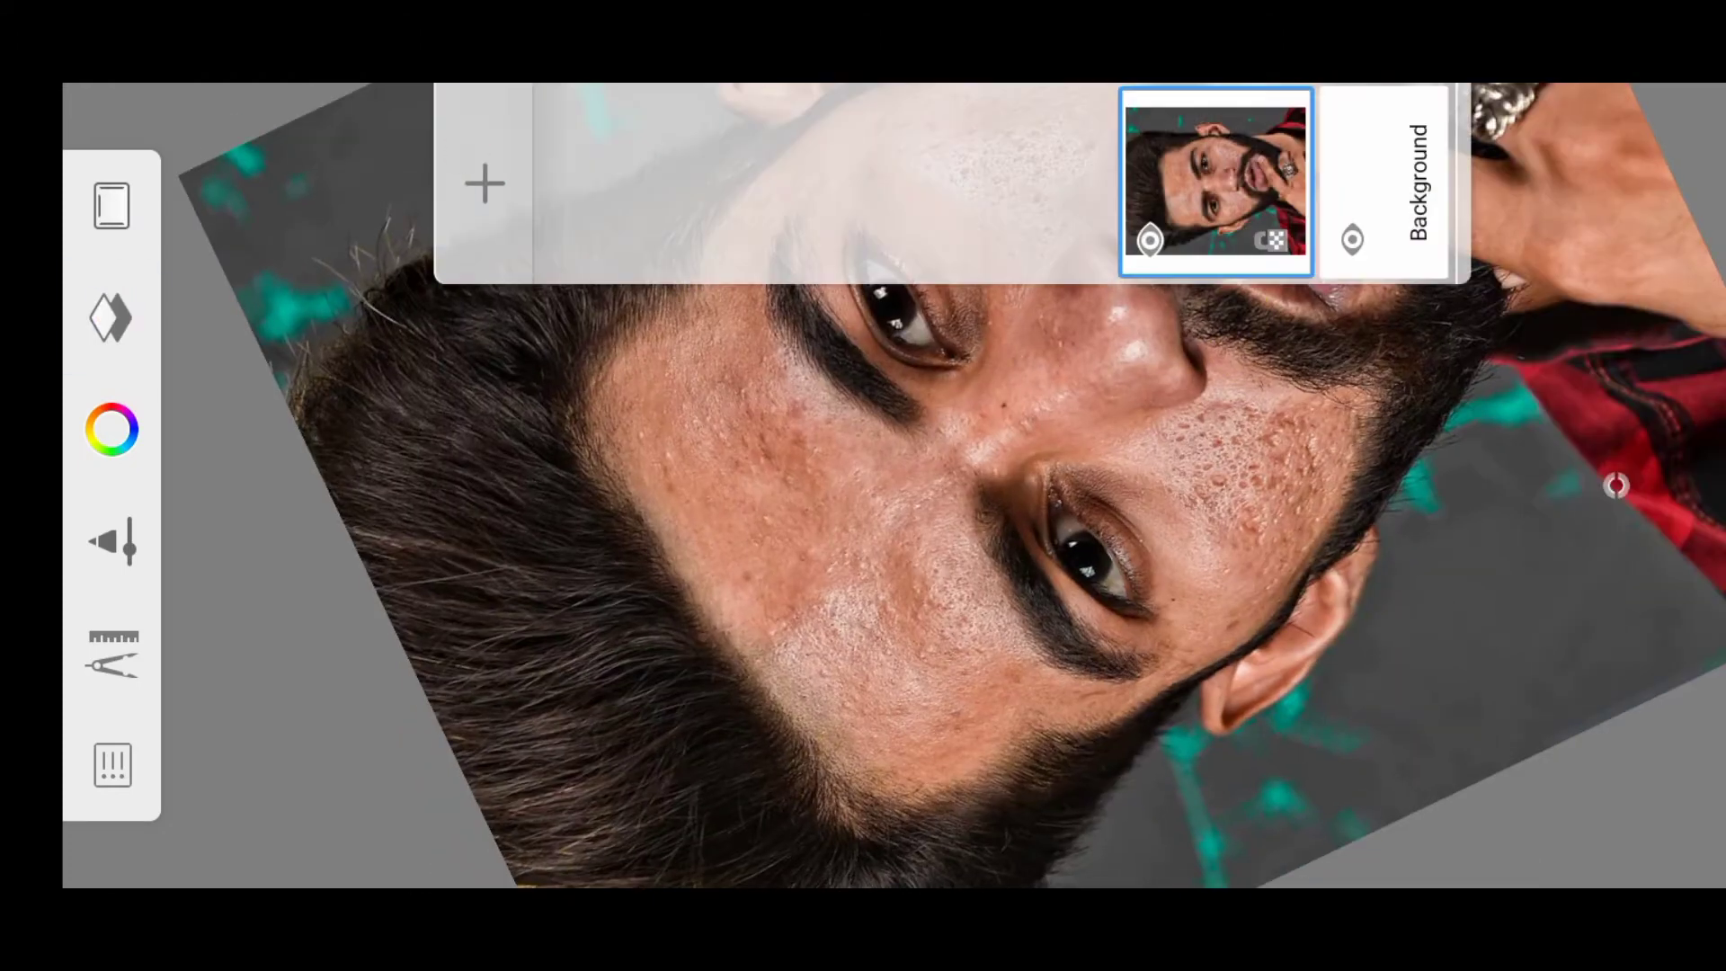
click(1326, 467)
click(111, 317)
click(485, 184)
click(1044, 159)
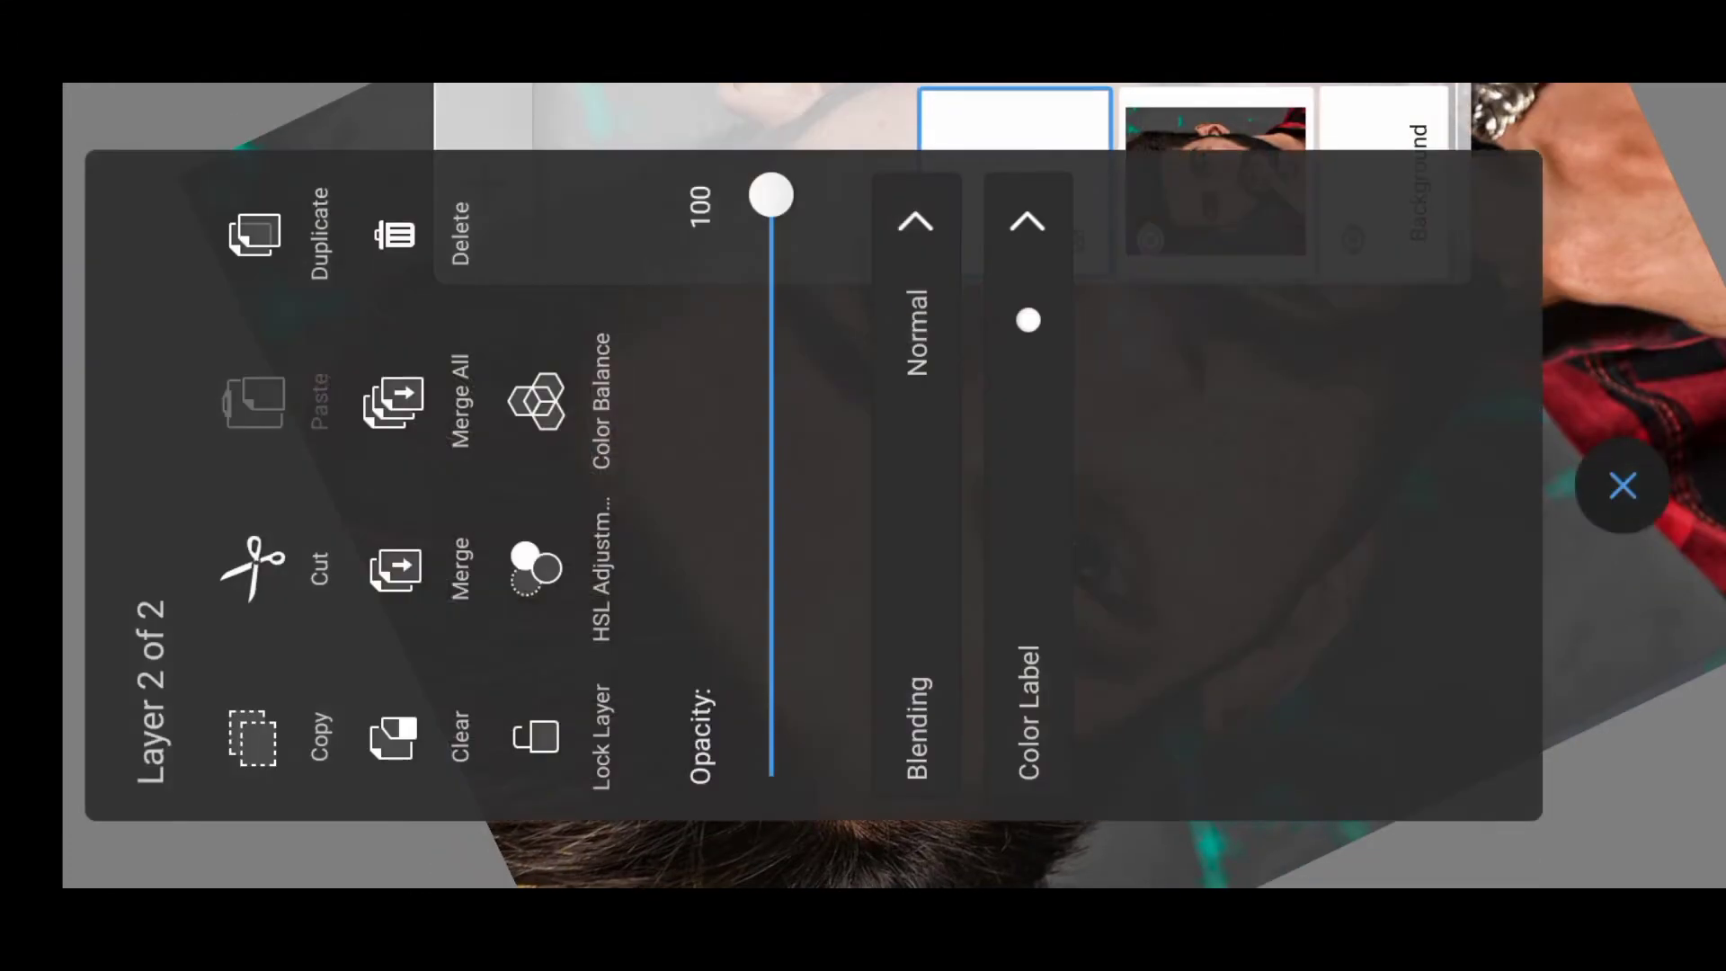
click(395, 234)
click(1214, 175)
click(265, 236)
click(1459, 615)
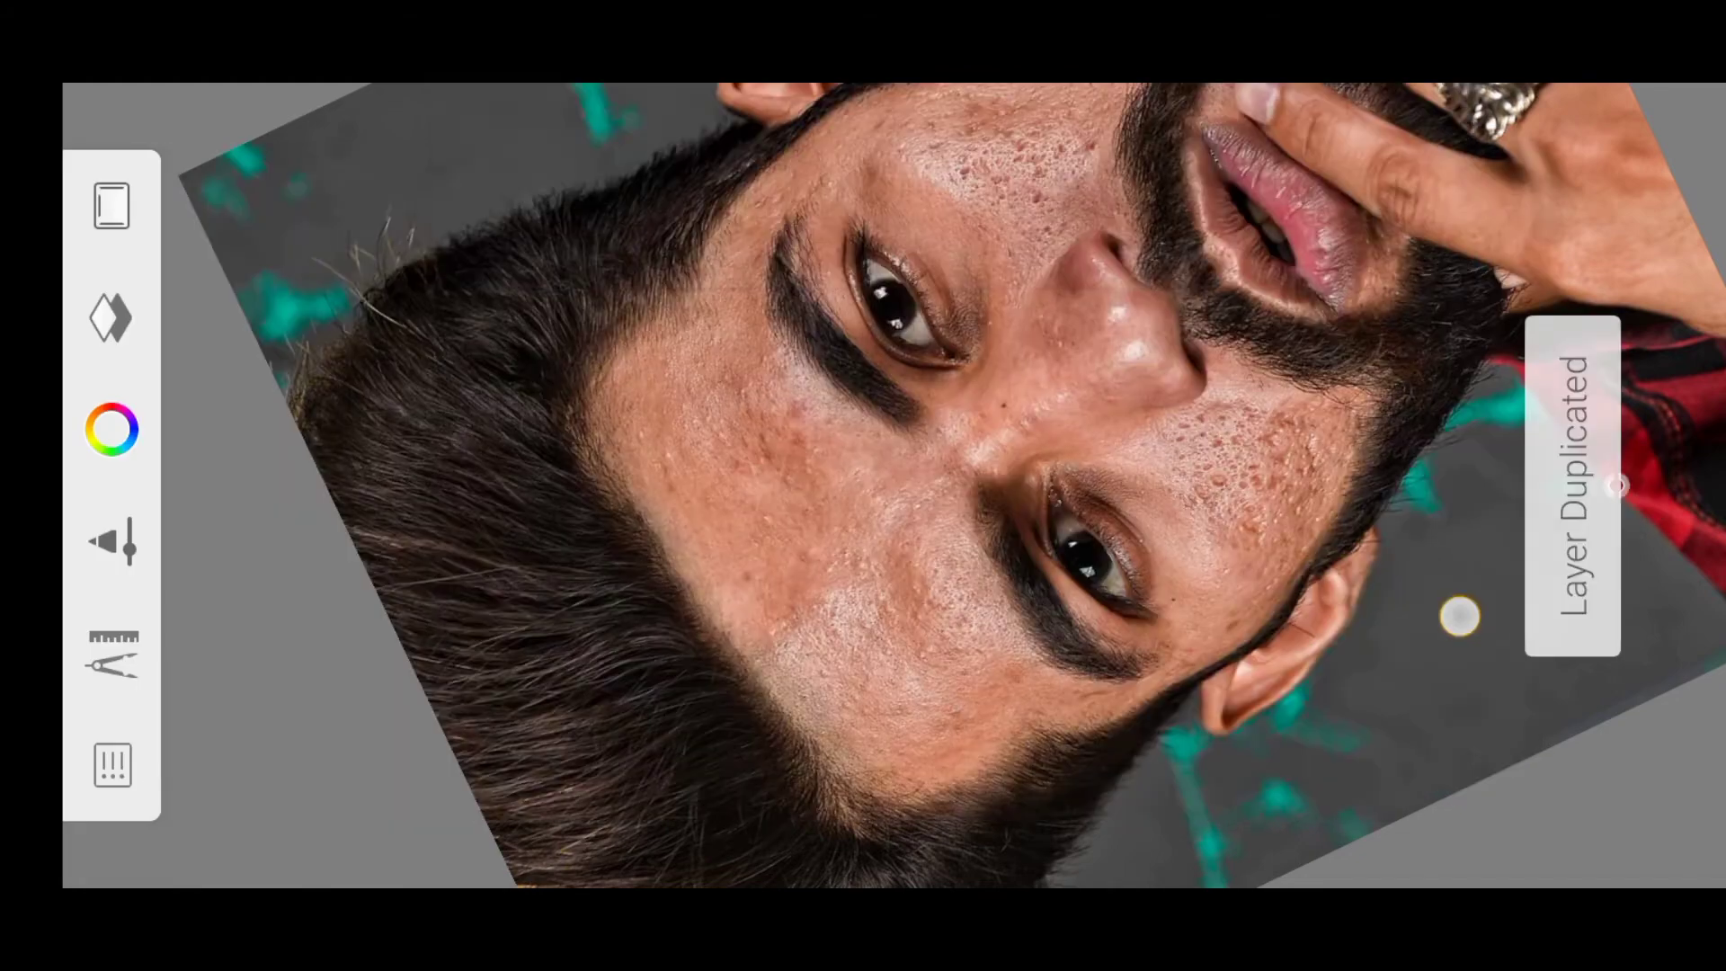
scroll(928, 330, up, 2)
scroll(921, 361, up, 2)
scroll(1012, 457, up, 2)
- Smudge the cheek skin and the area up toward the brow into smooth patches
scroll(1039, 454, up, 2)
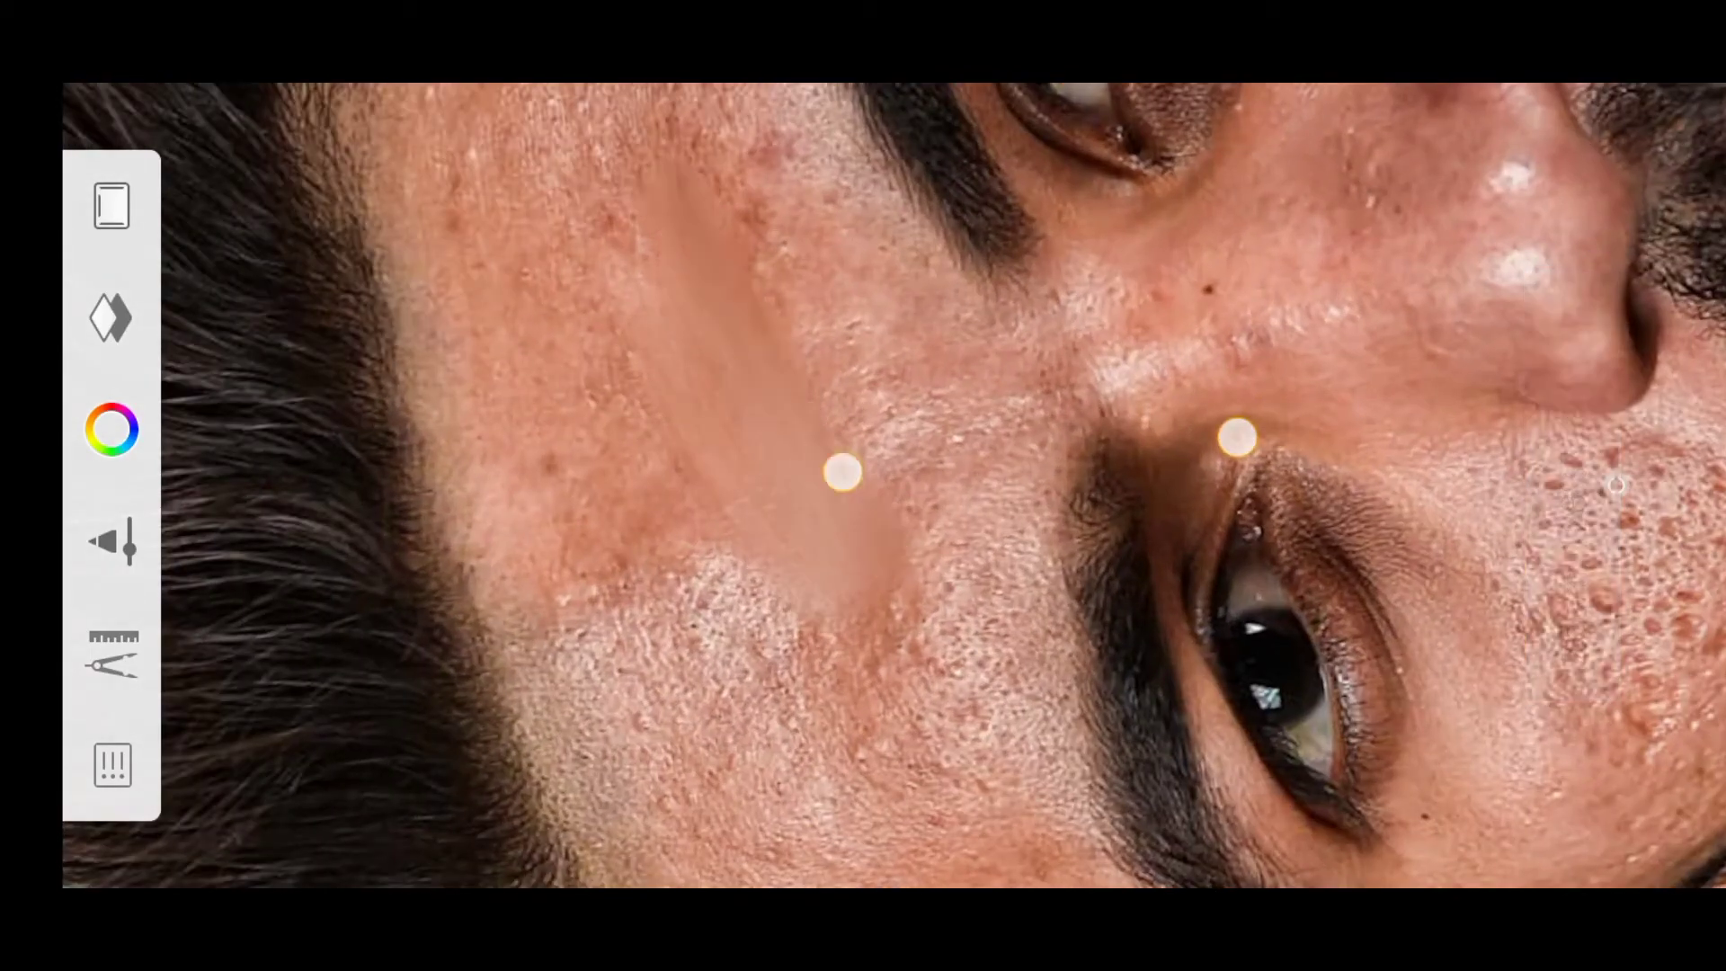
click(112, 541)
click(1622, 485)
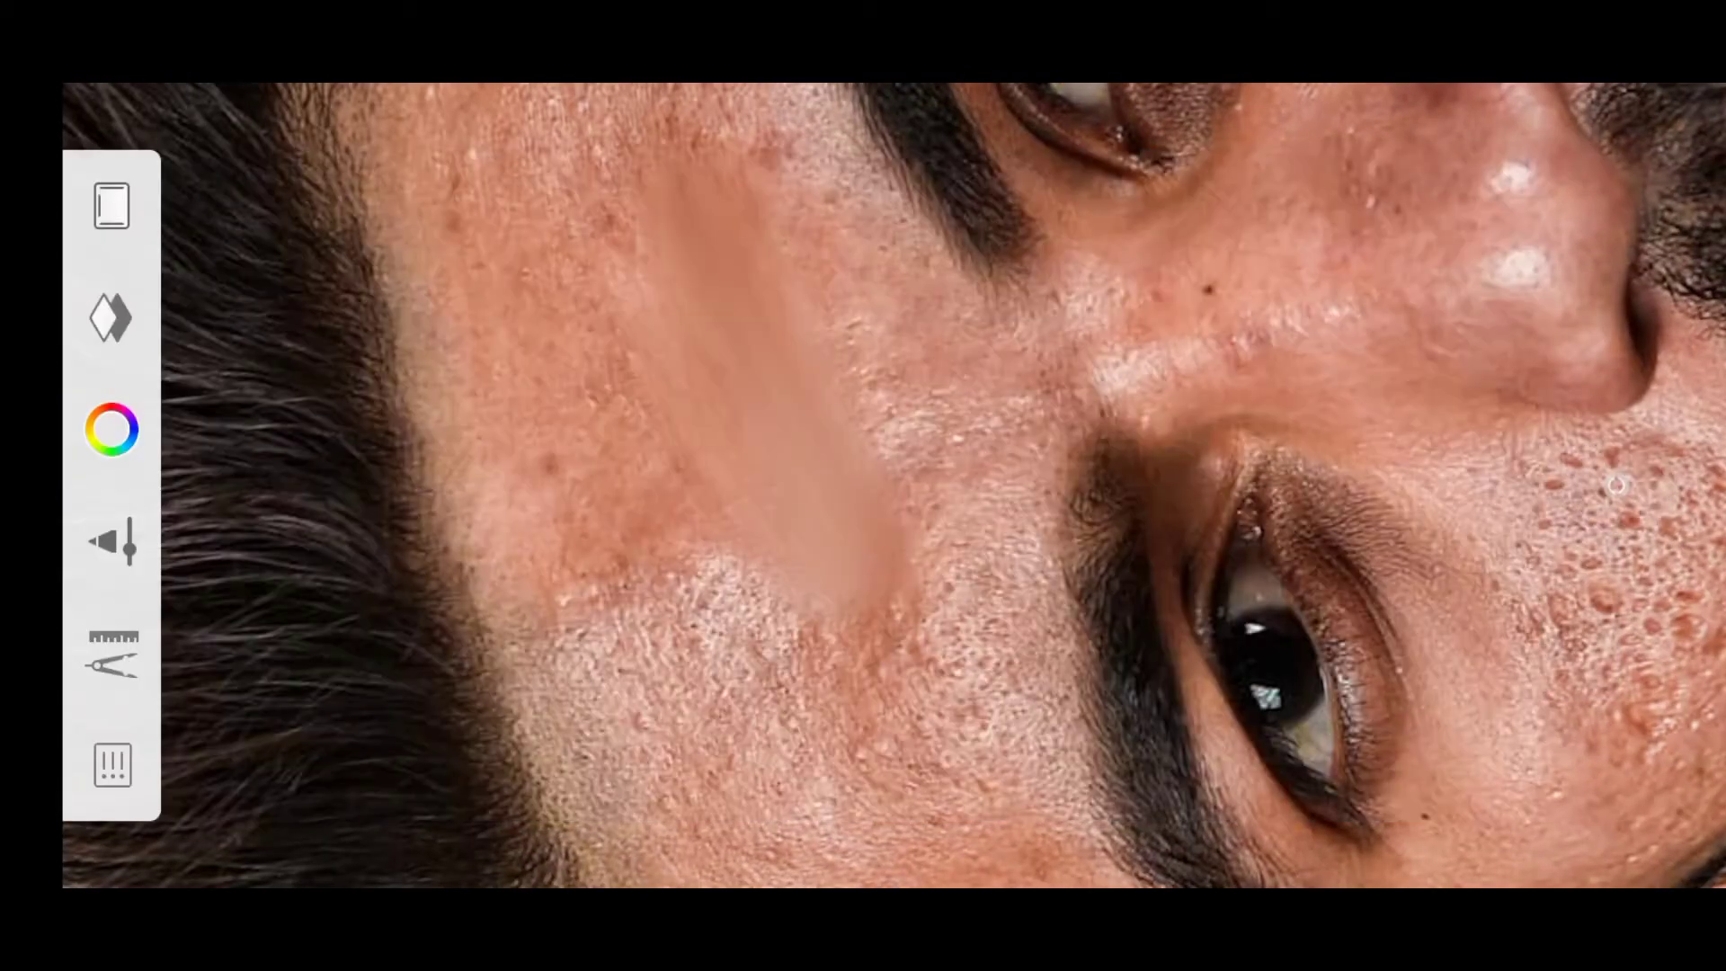
mouse_move(863, 629)
mouse_down()
mouse_move(697, 227)
mouse_move(590, 450)
mouse_move(493, 485)
mouse_up()
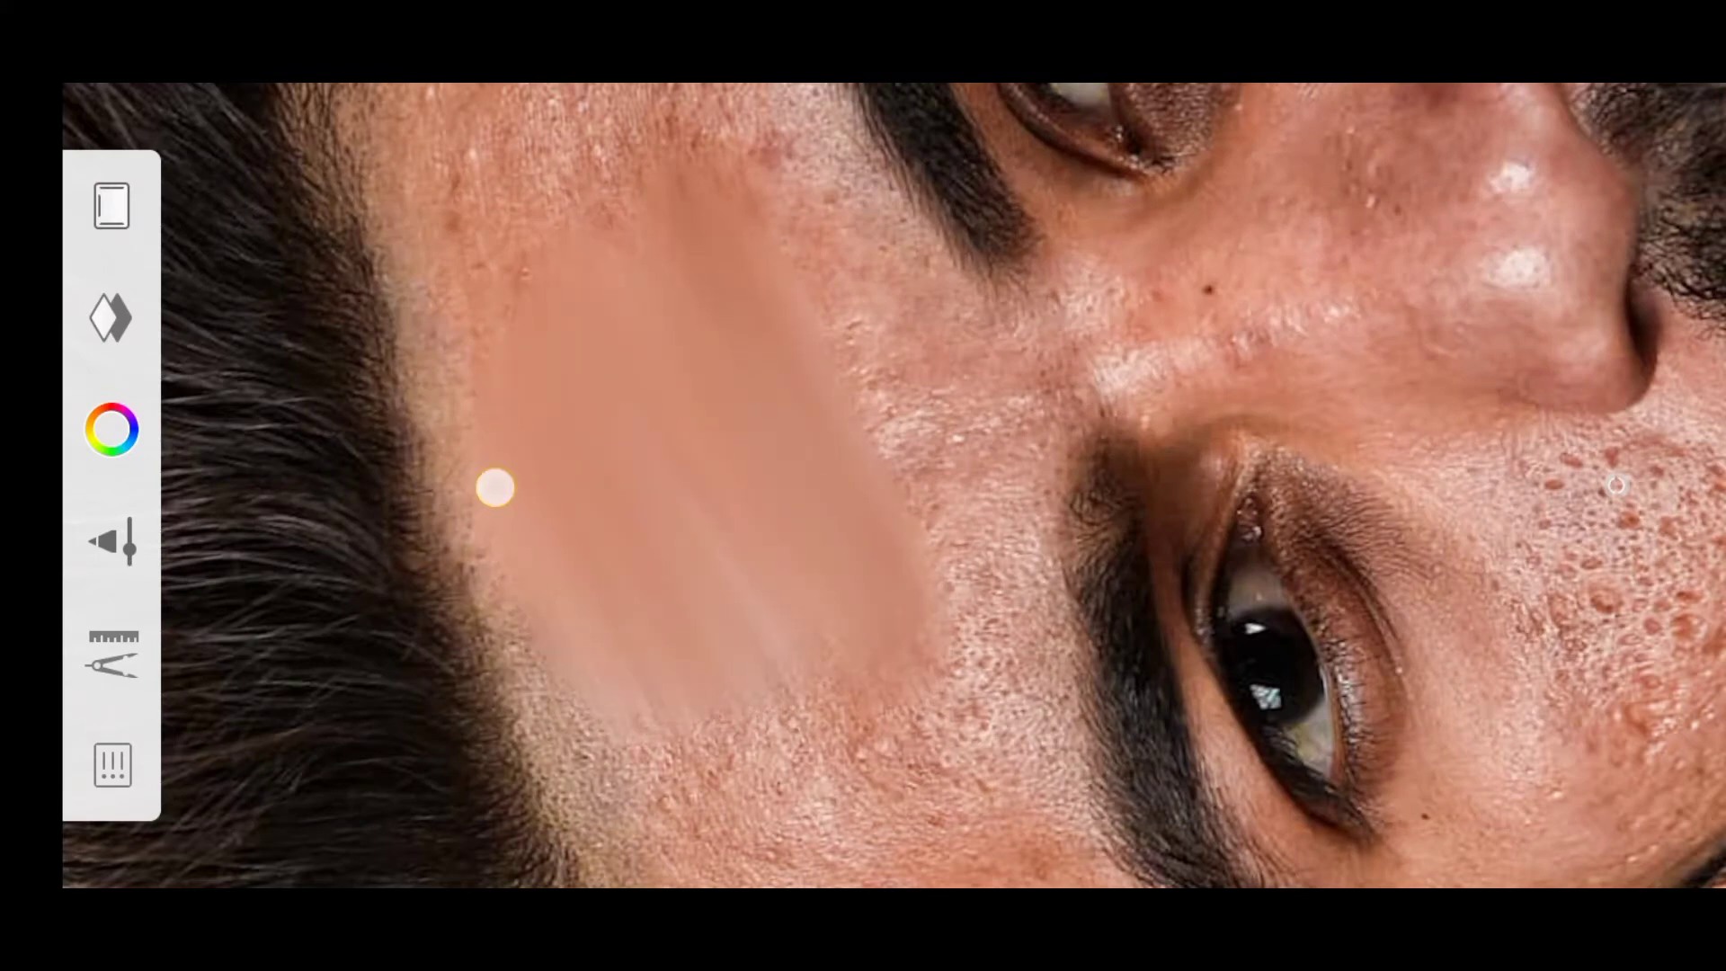
scroll(845, 512, up, 2)
mouse_move(694, 369)
mouse_down()
mouse_move(893, 364)
mouse_move(1109, 509)
mouse_move(782, 239)
mouse_move(713, 312)
mouse_move(668, 455)
mouse_move(663, 563)
mouse_move(605, 278)
mouse_up()
scroll(863, 485, up, 2)
mouse_move(726, 465)
mouse_down()
mouse_move(732, 412)
mouse_move(770, 358)
mouse_up()
scroll(1239, 685, up, 2)
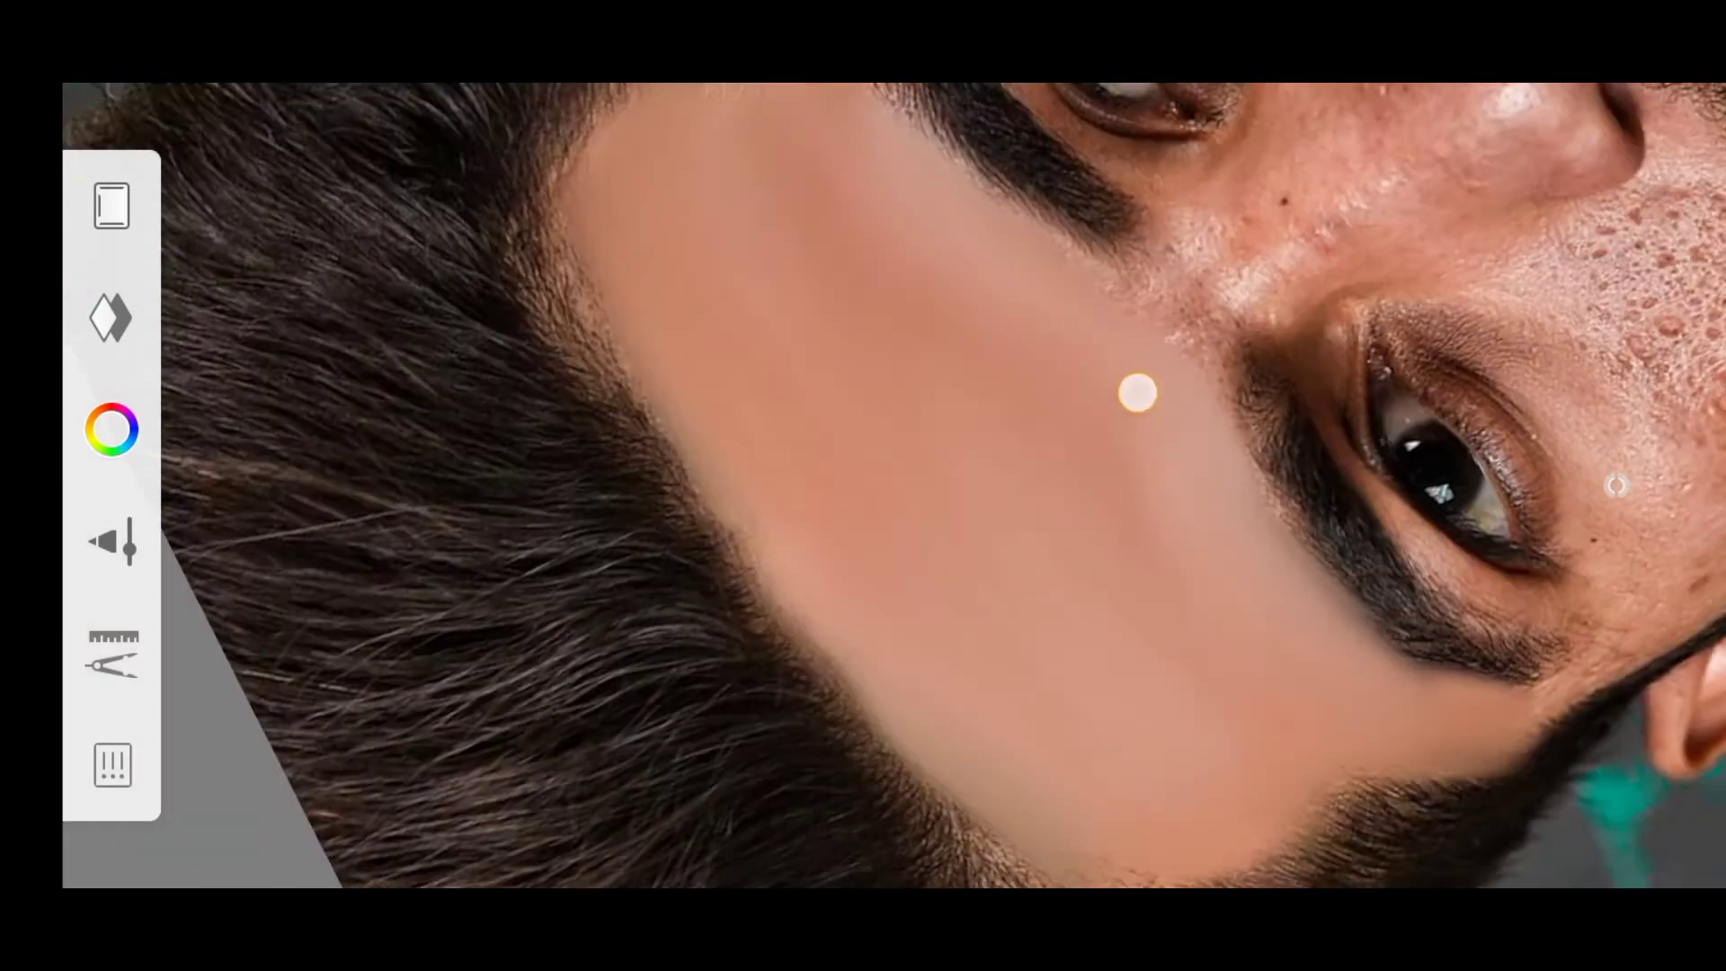
scroll(991, 357, up, 3)
scroll(991, 356, down, 3)
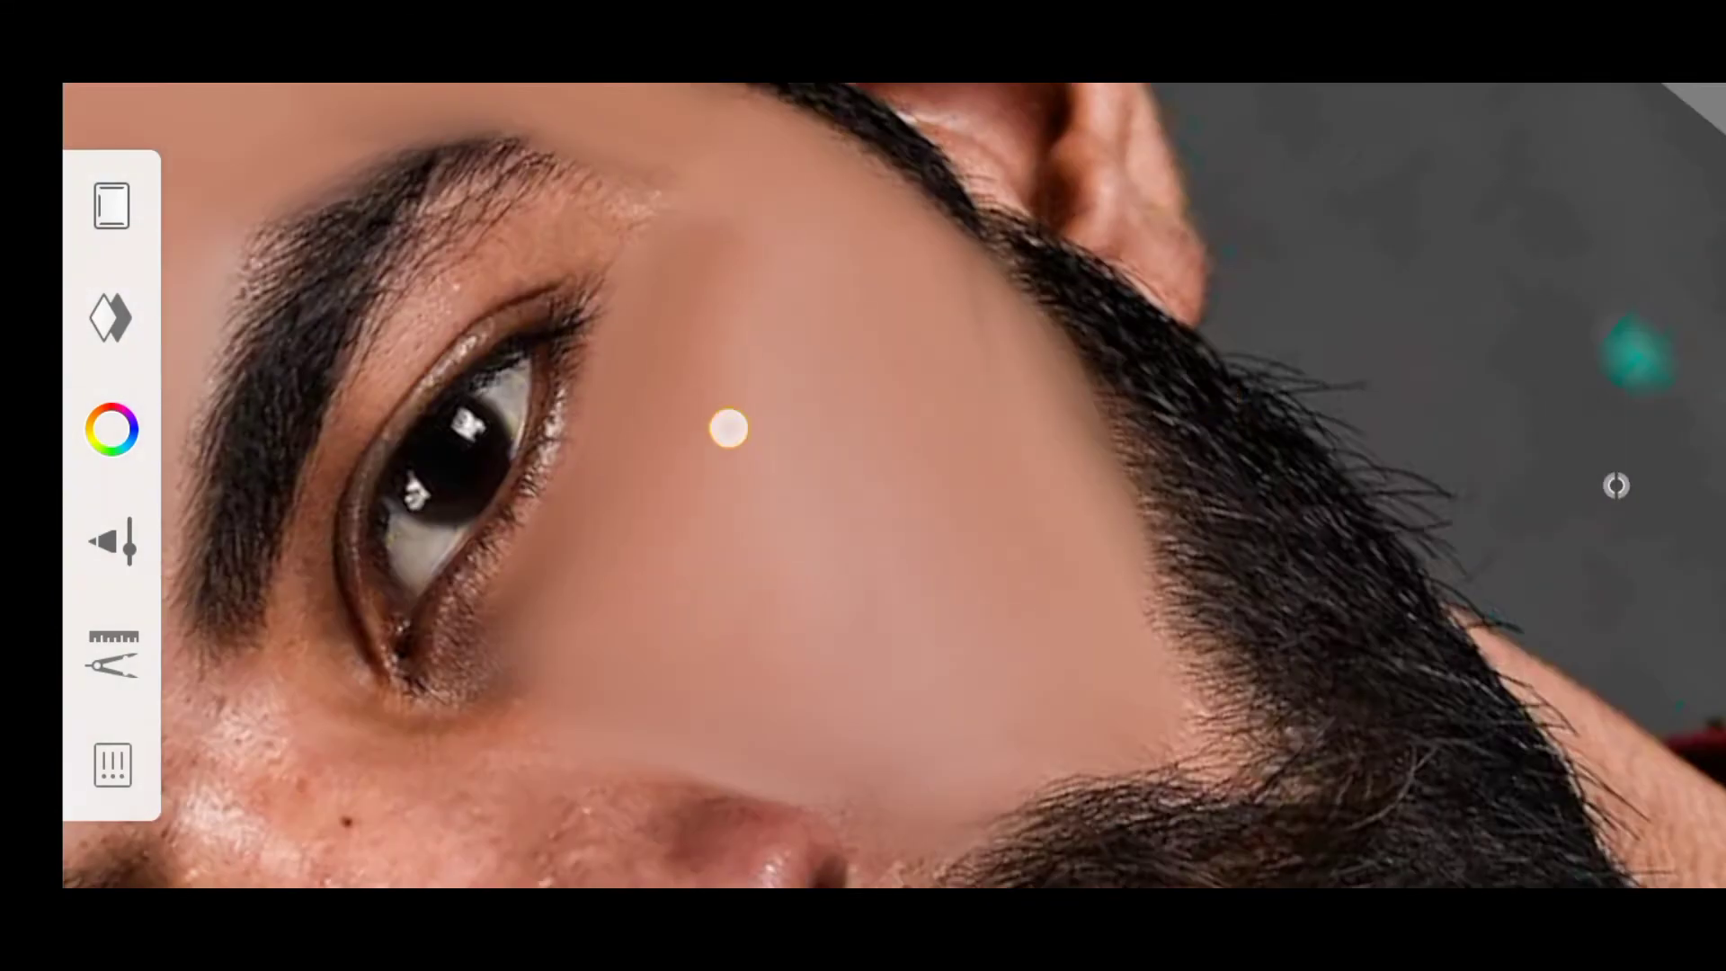
scroll(611, 475, up, 3)
scroll(611, 476, down, 3)
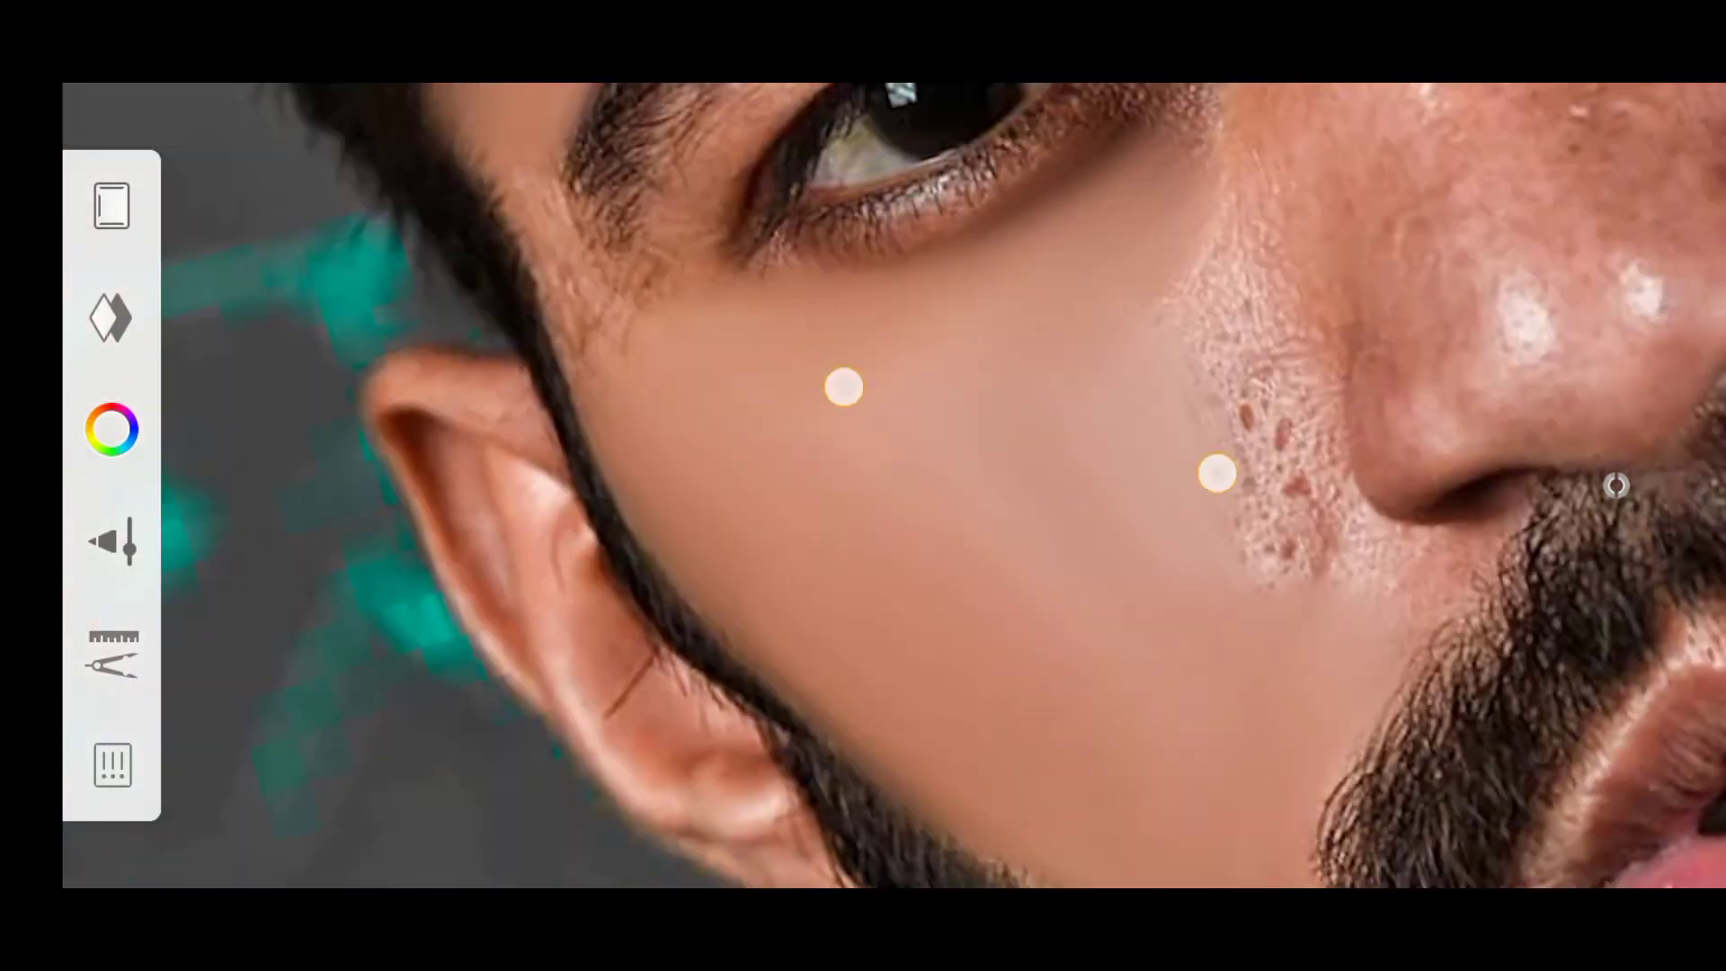
scroll(1348, 266, up, 2)
scroll(1328, 527, up, 3)
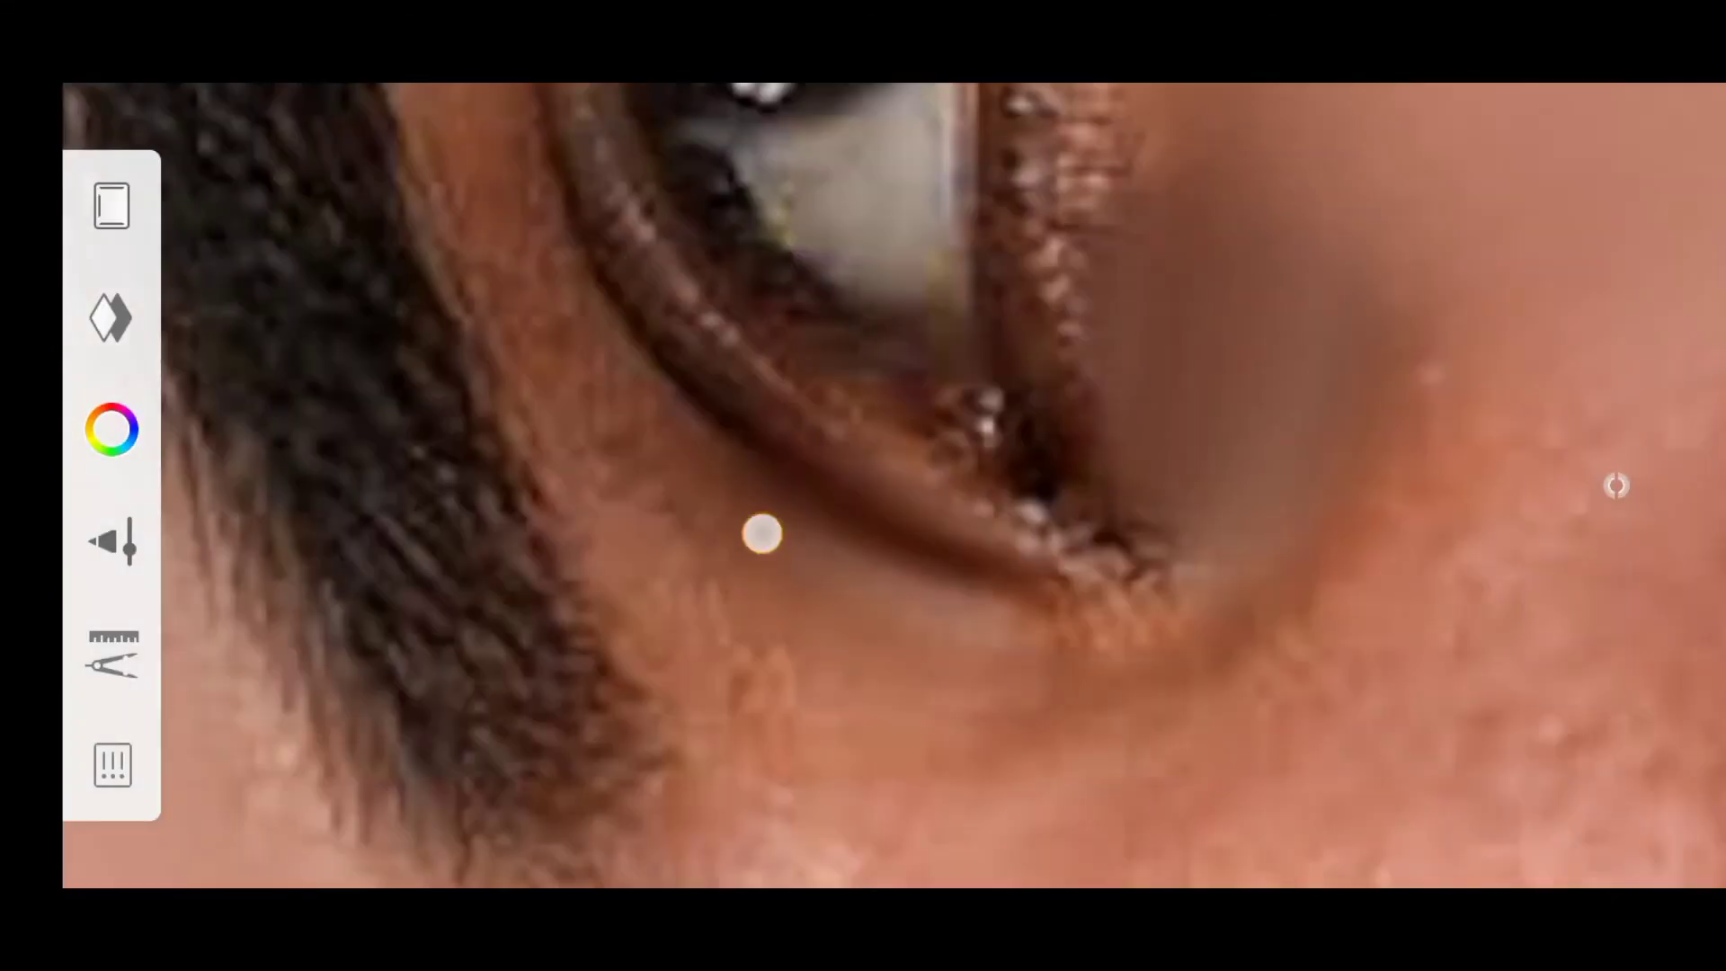
scroll(1123, 404, down, 5)
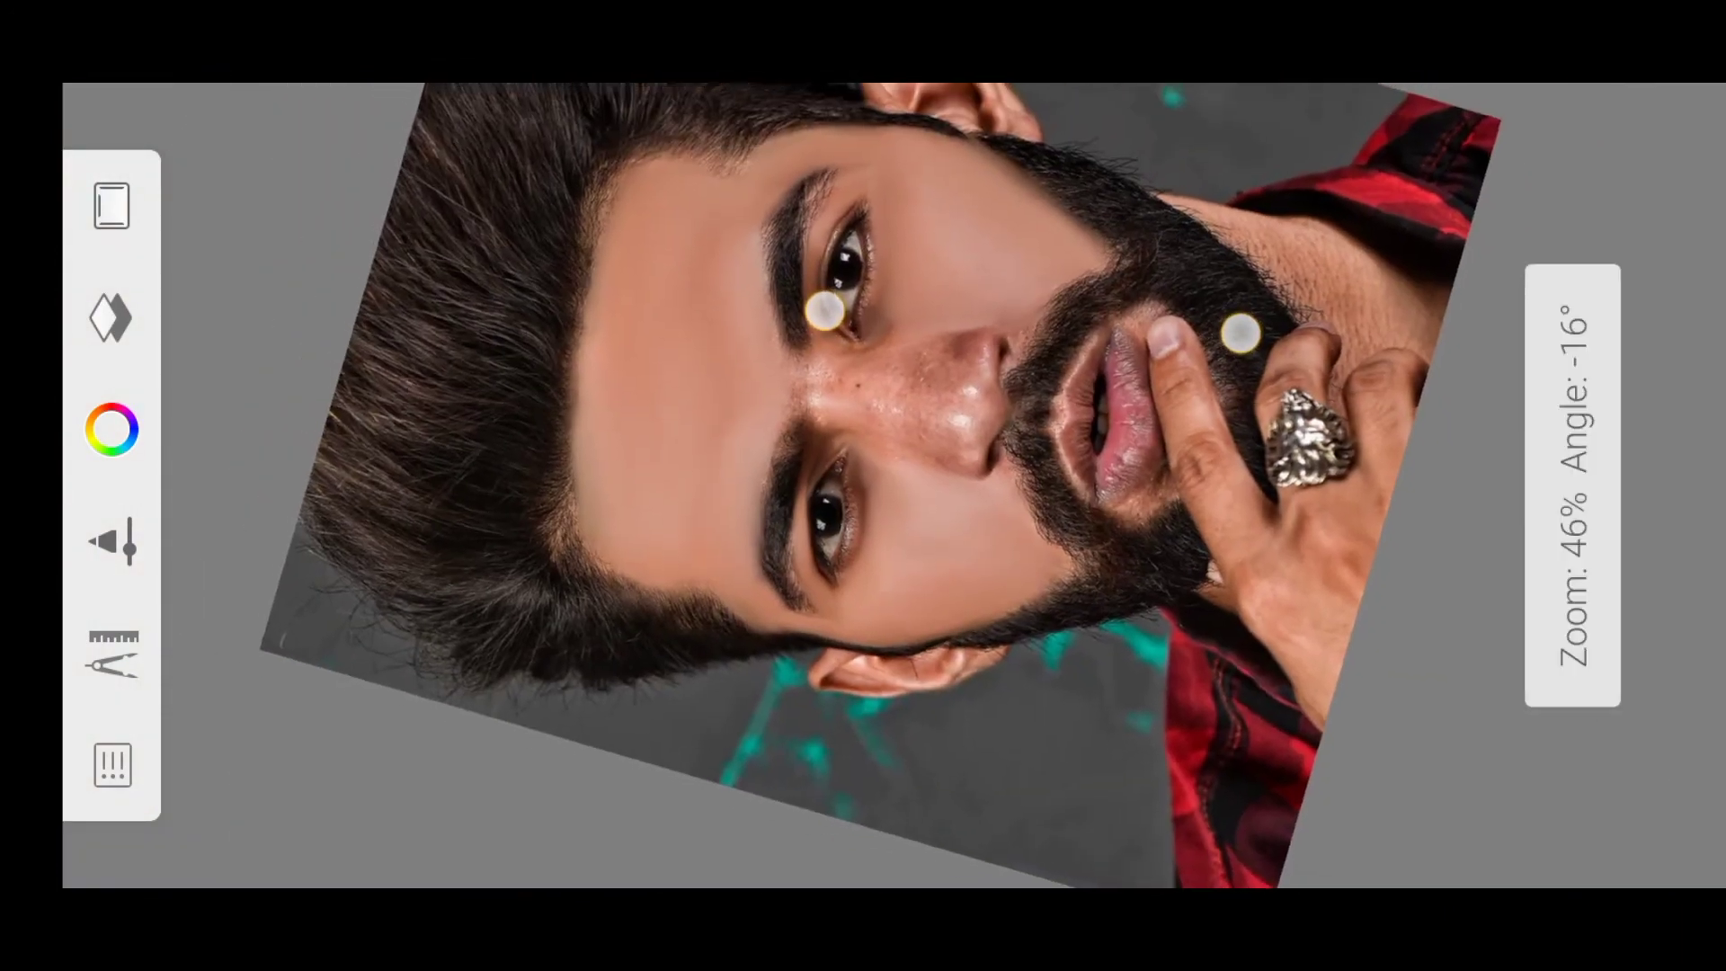
scroll(1044, 287, up, 2)
scroll(1052, 270, up, 3)
scroll(1058, 252, down, 3)
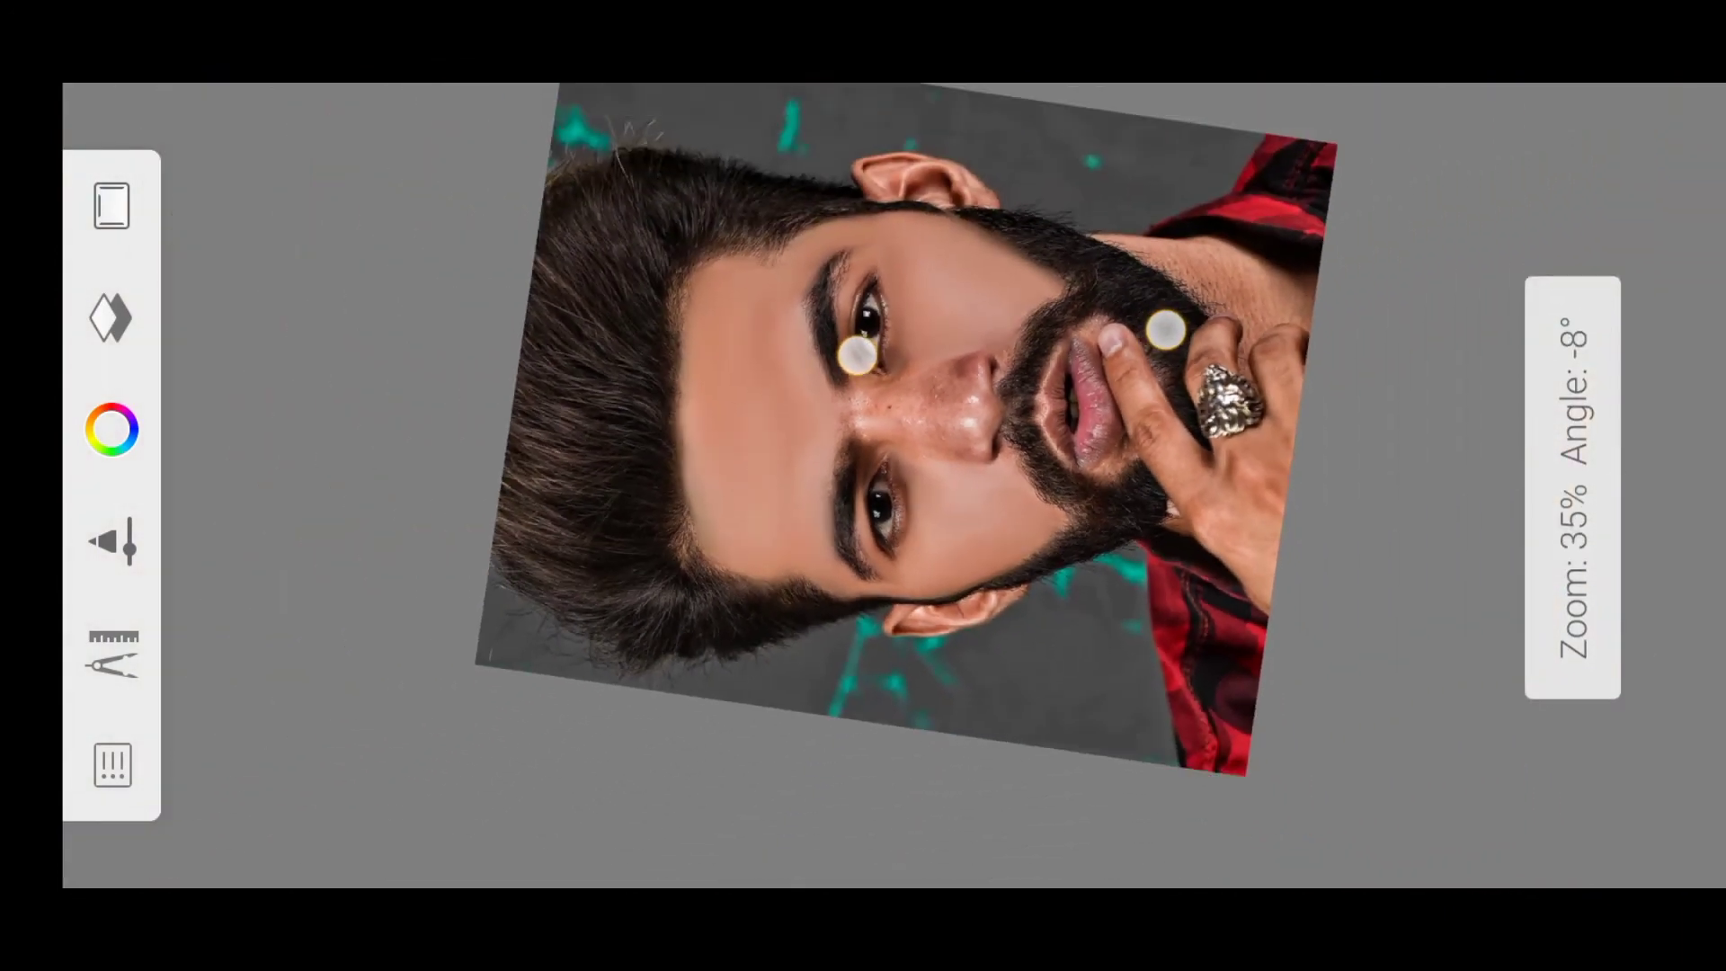
- Raise the smudge brush size to about 36 and zoom around the face to review the smoothing
click(112, 541)
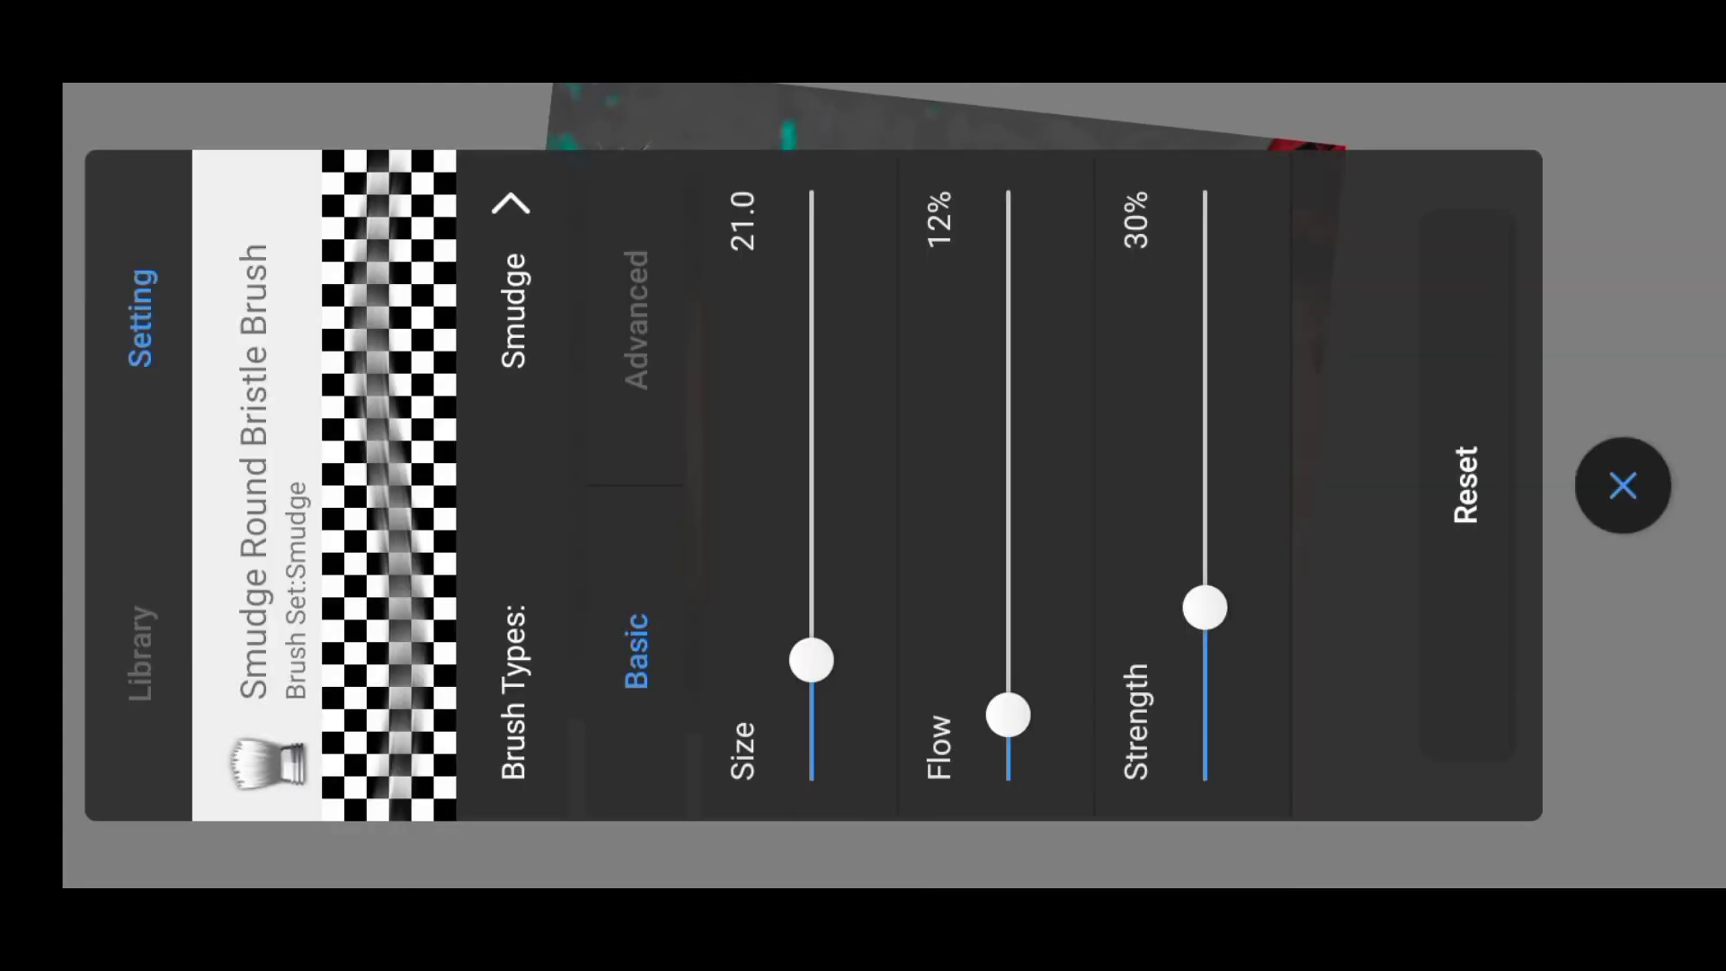
drag(811, 663, 811, 570)
click(1623, 485)
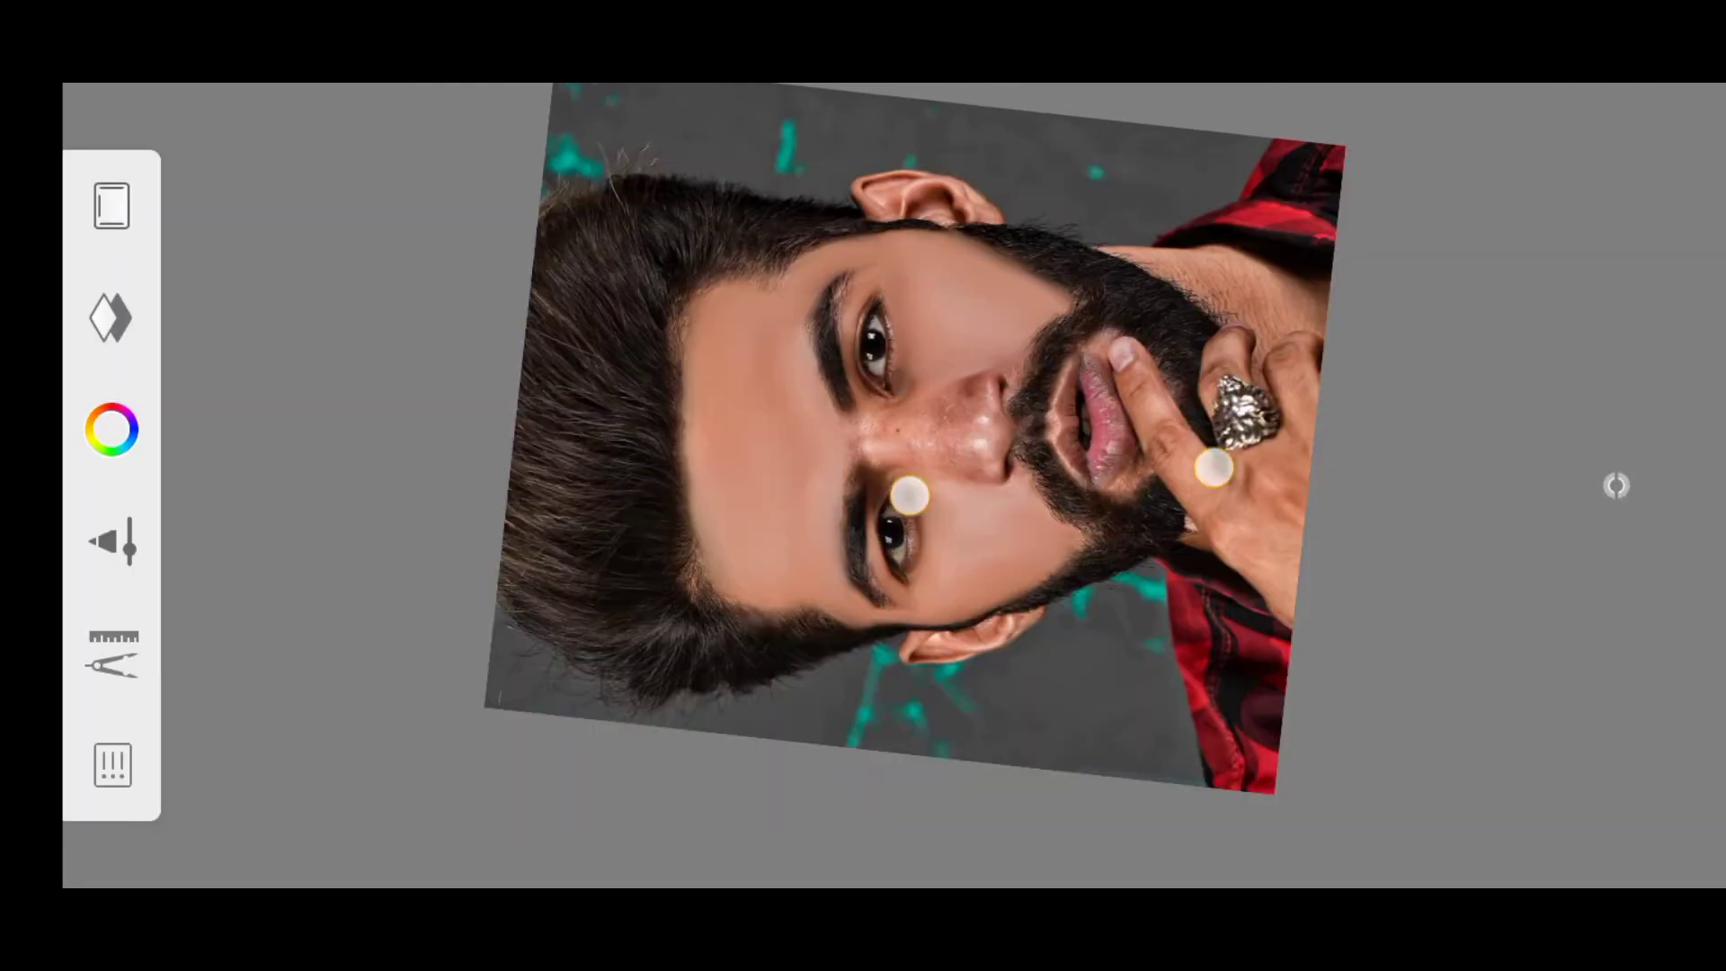
scroll(1052, 486, up, 5)
scroll(1016, 449, up, 3)
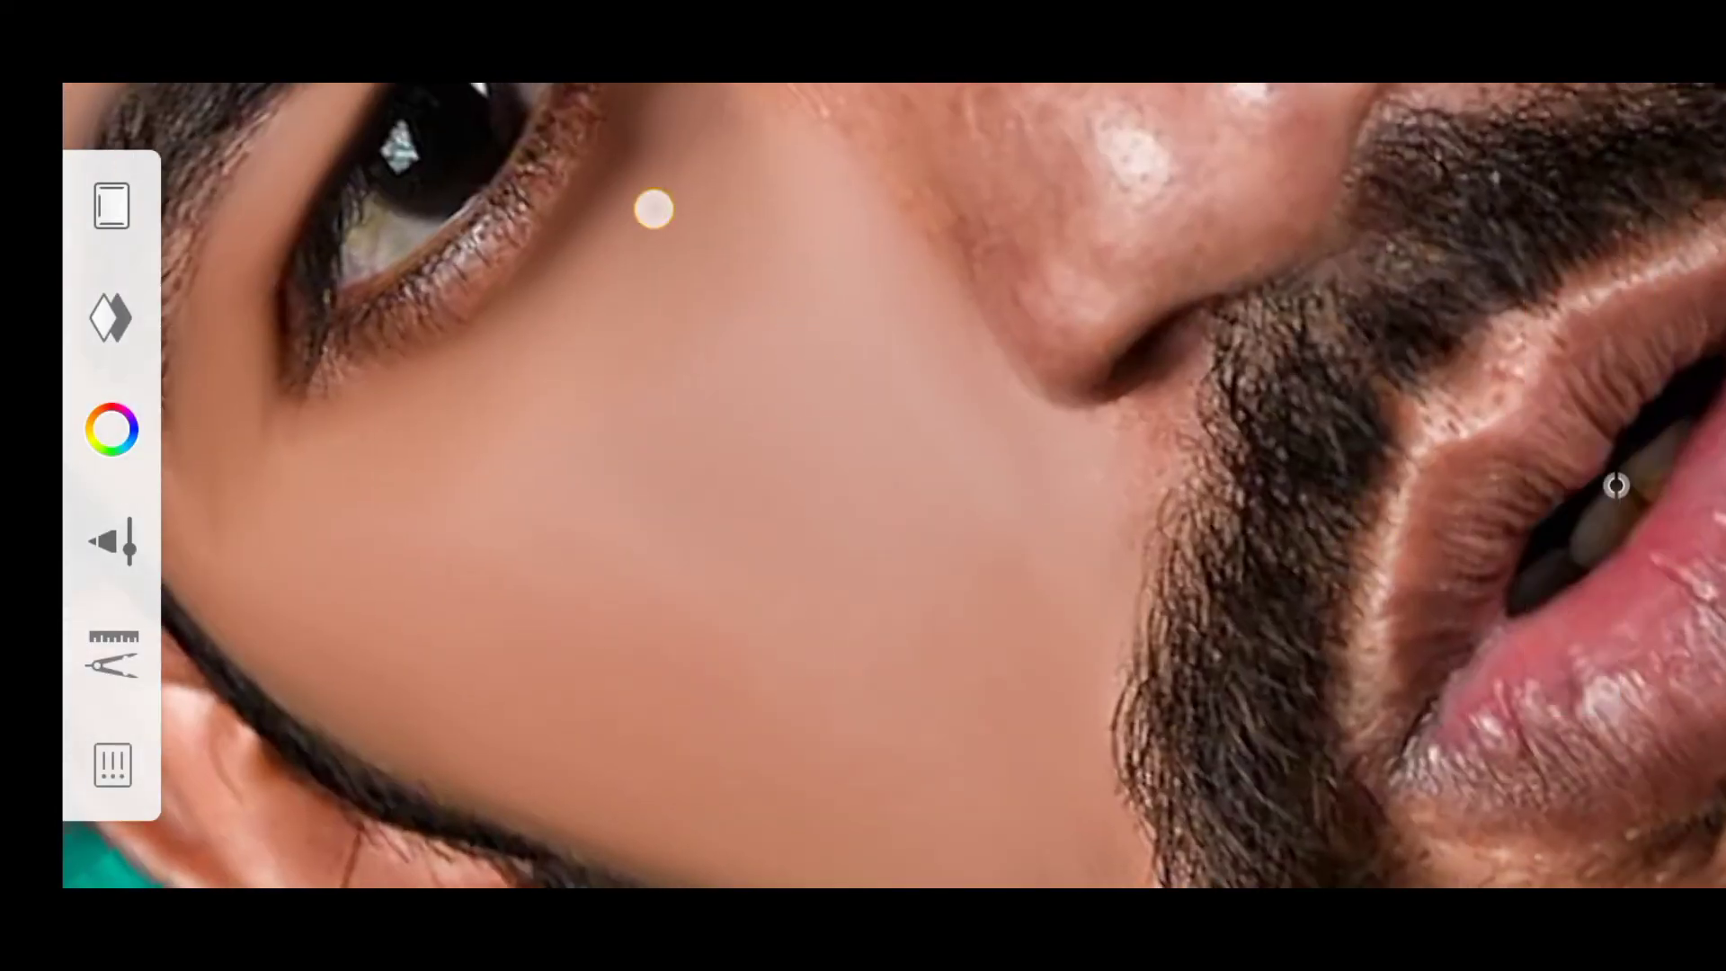
scroll(1615, 485, down, 3)
scroll(813, 261, up, 3)
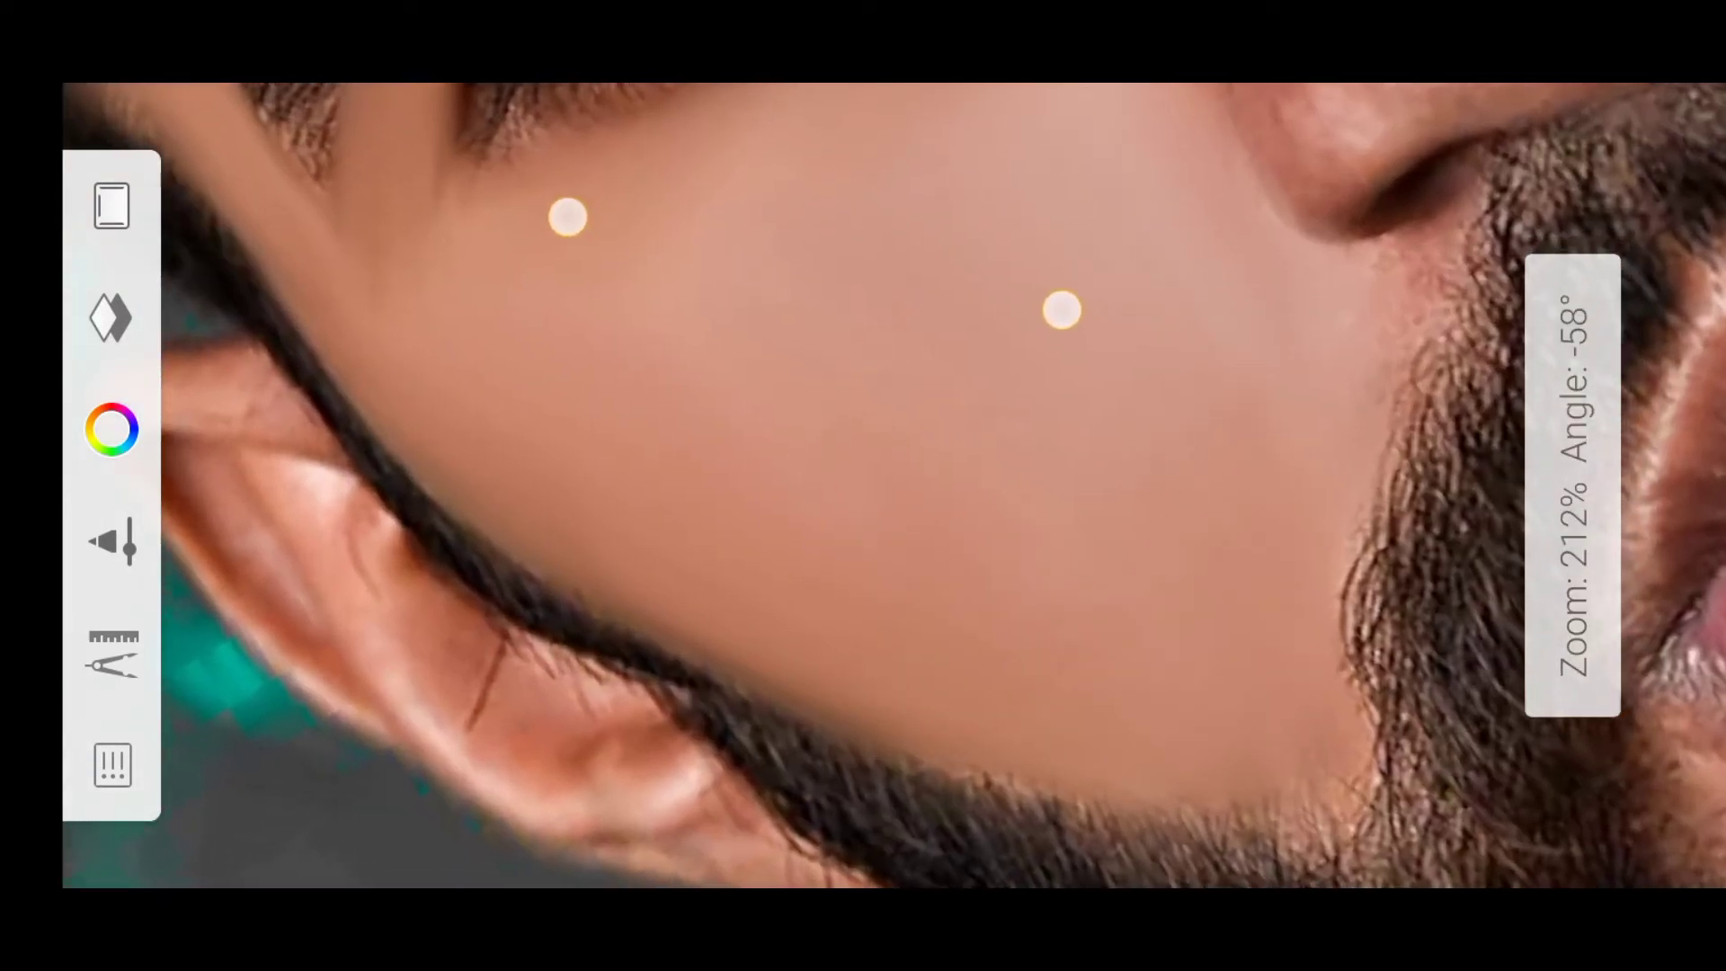
scroll(887, 300, down, 3)
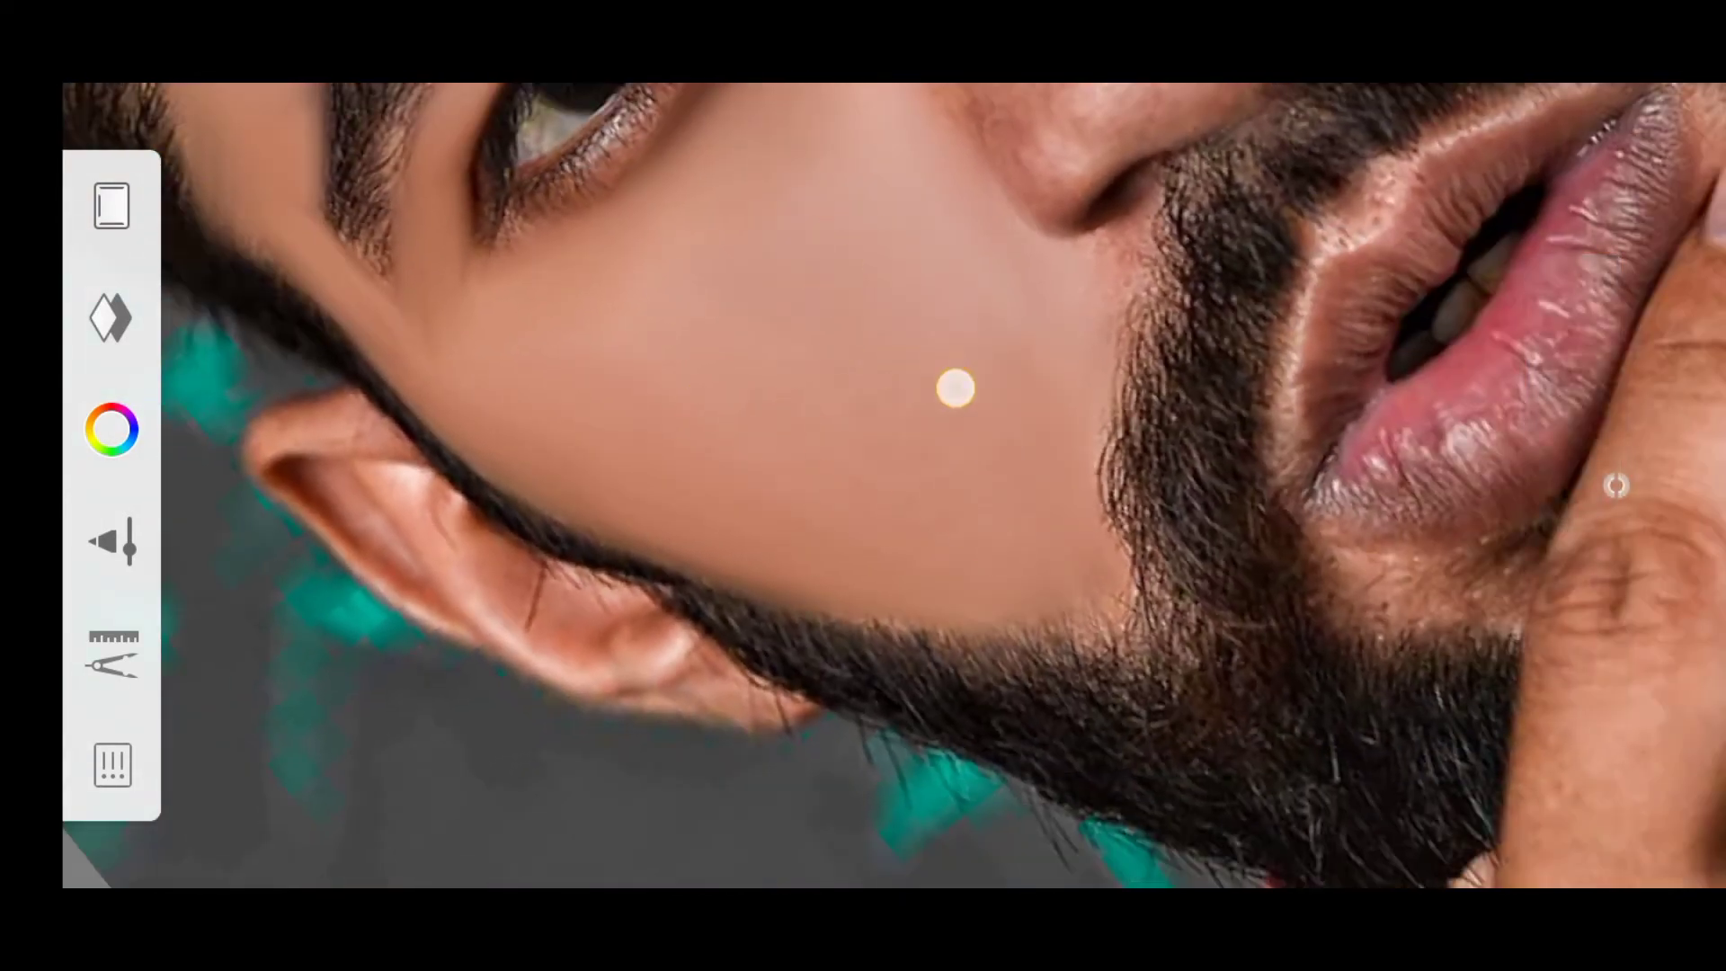
scroll(996, 320, down, 3)
scroll(752, 362, up, 3)
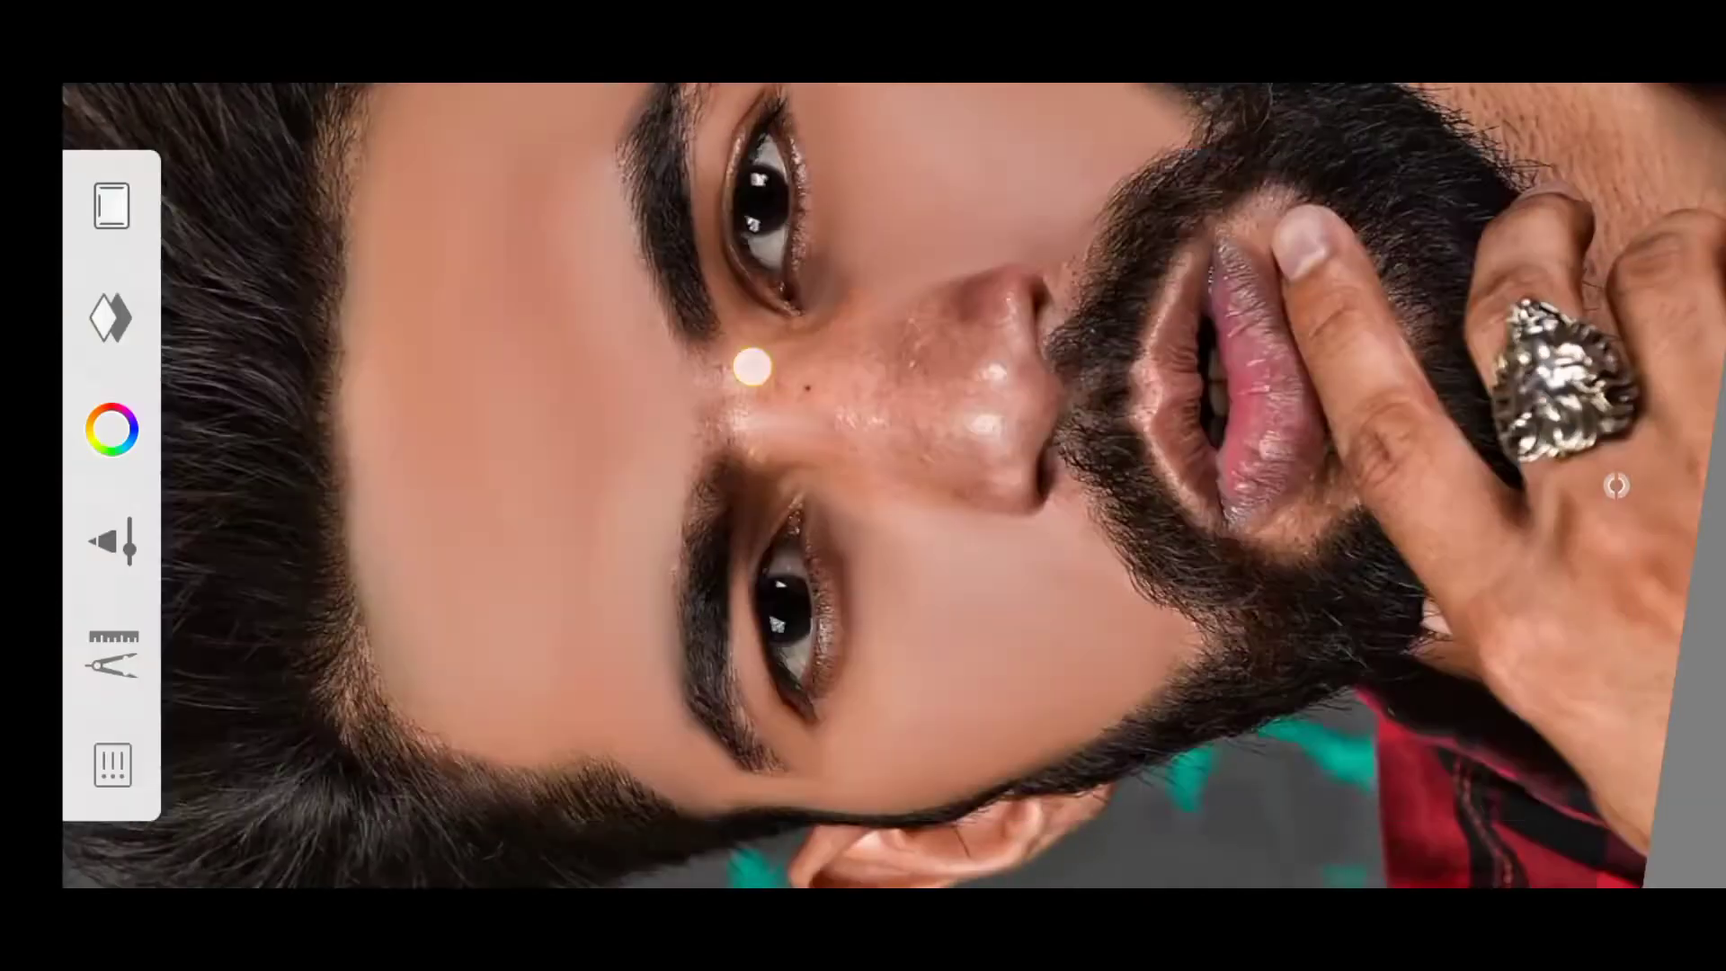
scroll(809, 314, up, 5)
scroll(934, 274, down, 3)
scroll(995, 540, up, 3)
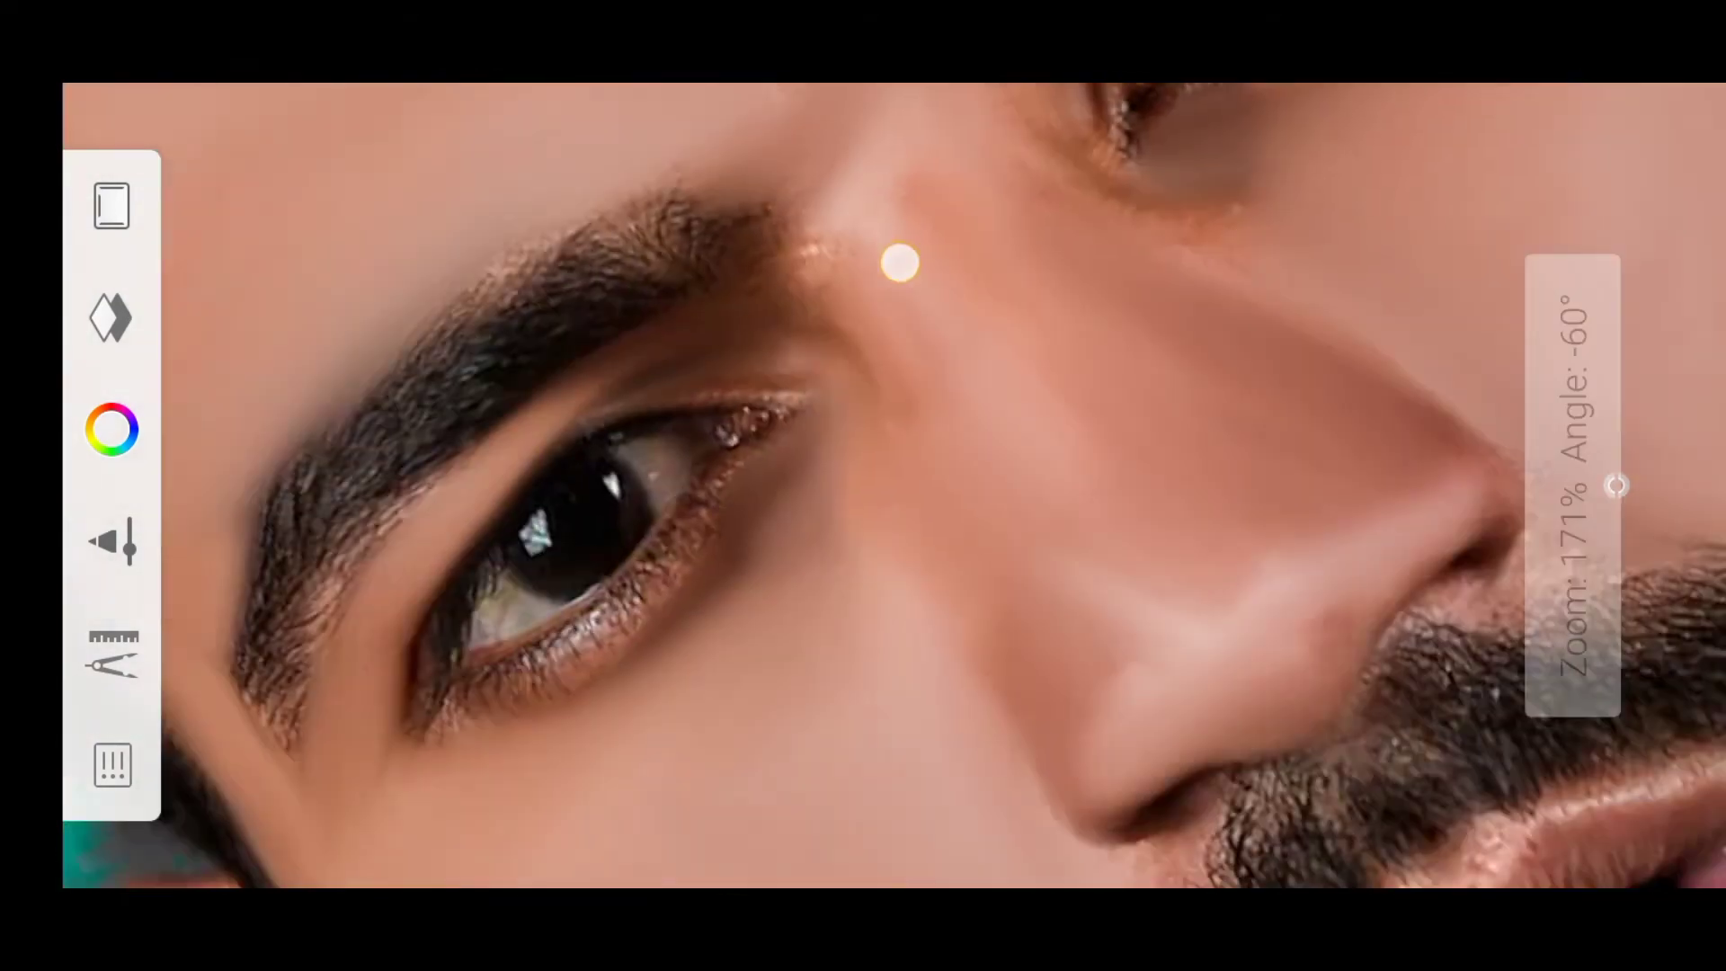
scroll(1163, 658, up, 3)
scroll(880, 431, down, 5)
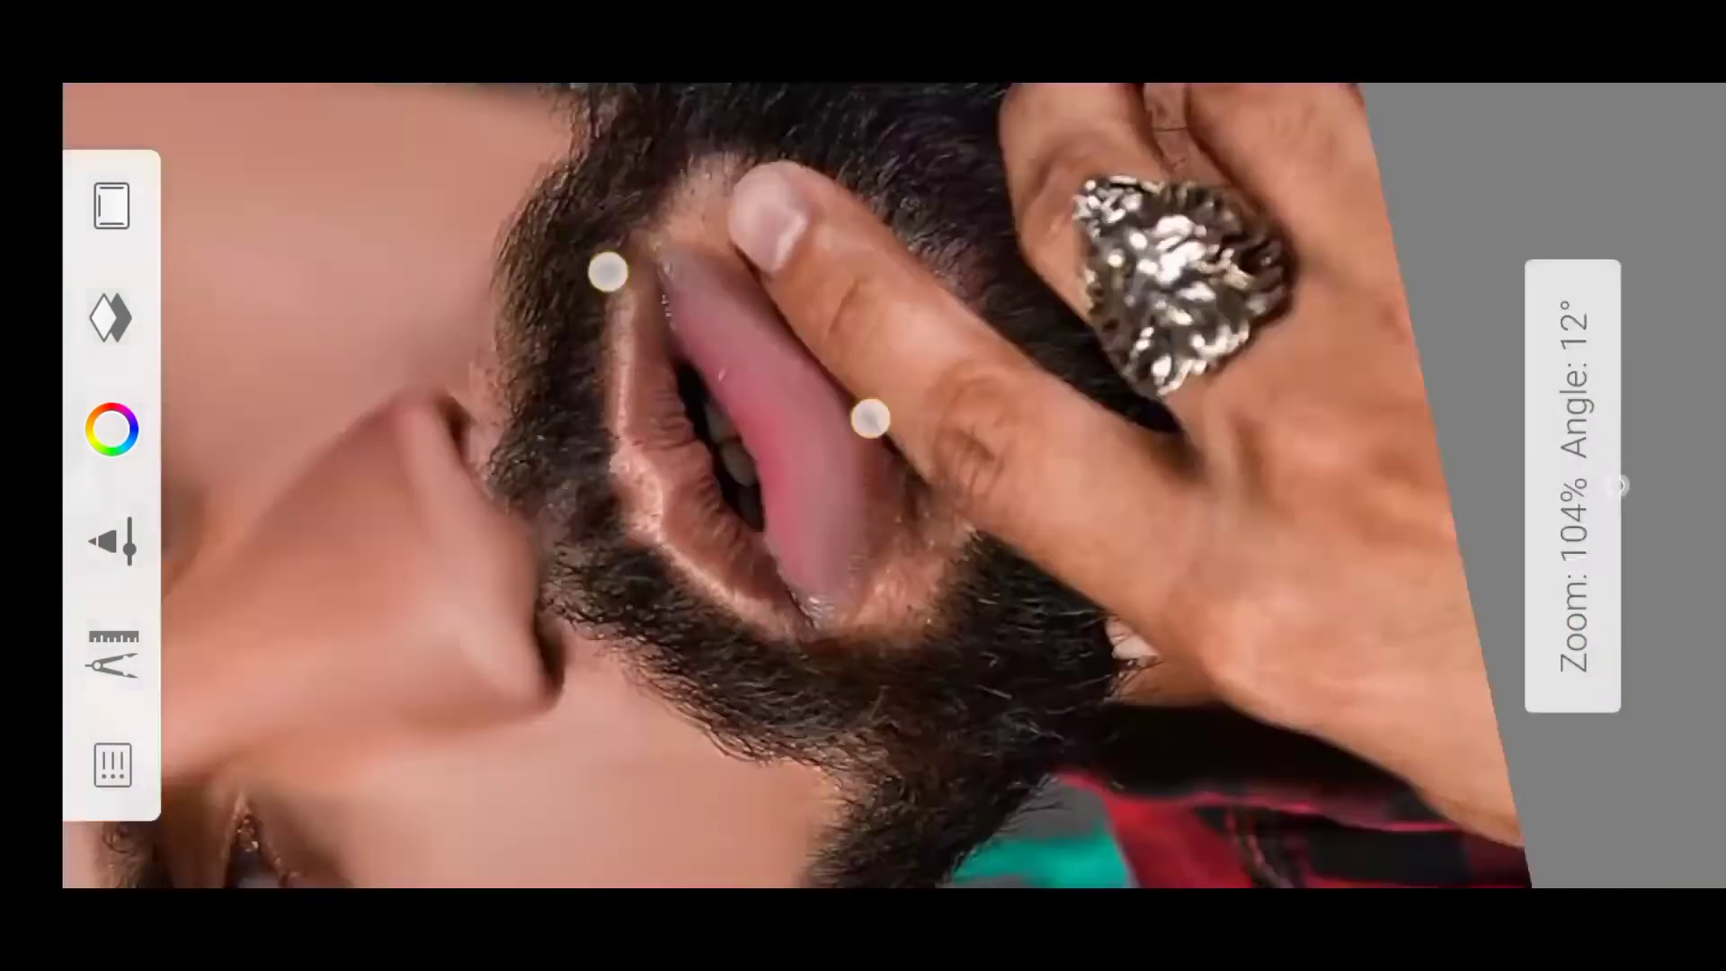
scroll(1036, 321, down, 5)
scroll(1141, 224, down, 1)
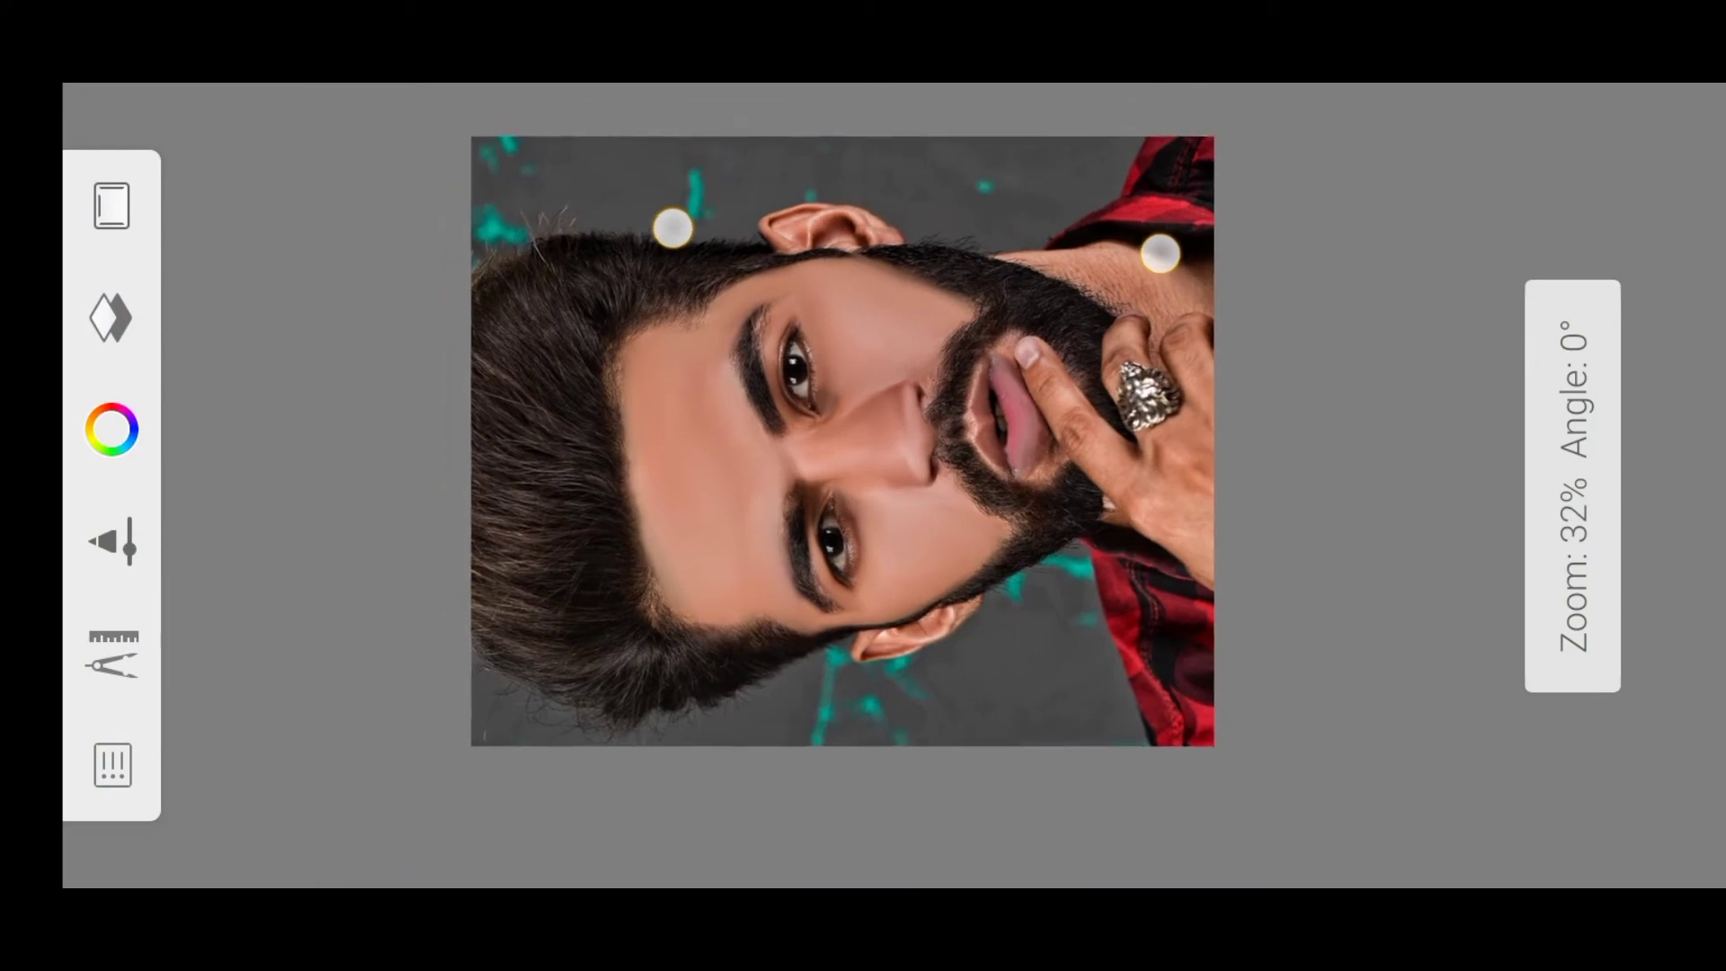
scroll(950, 266, down, 1)
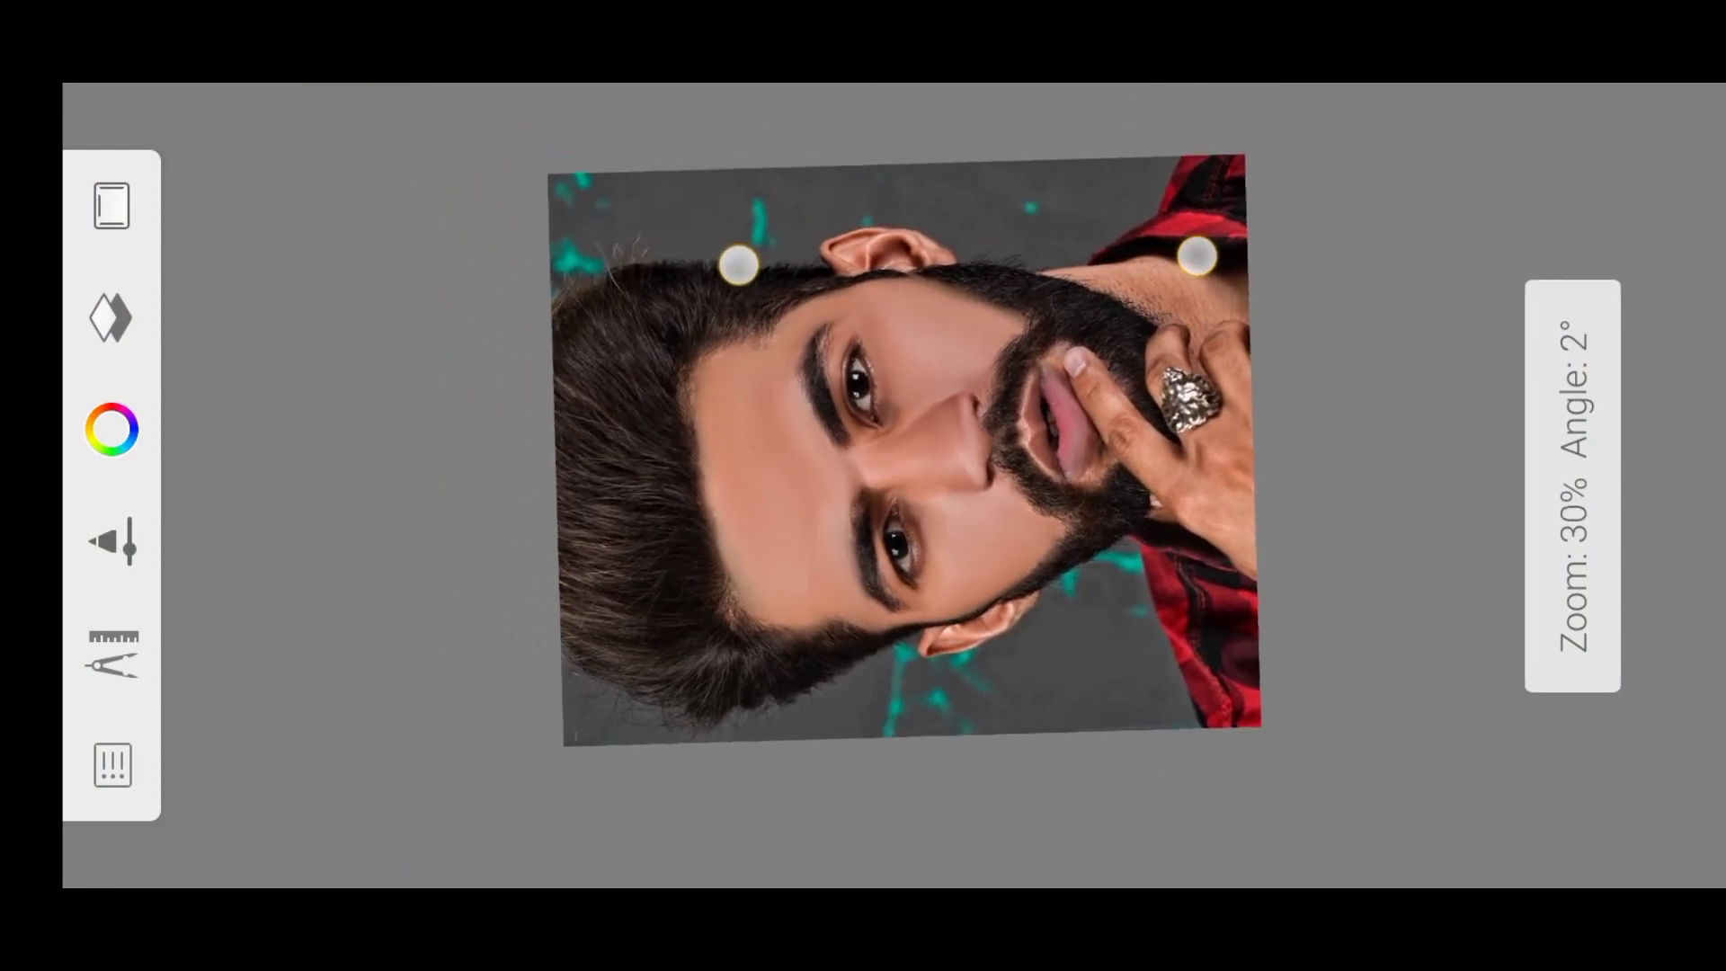
- Move the unretouched portrait layer to the top and set its opacity to 14%
click(113, 328)
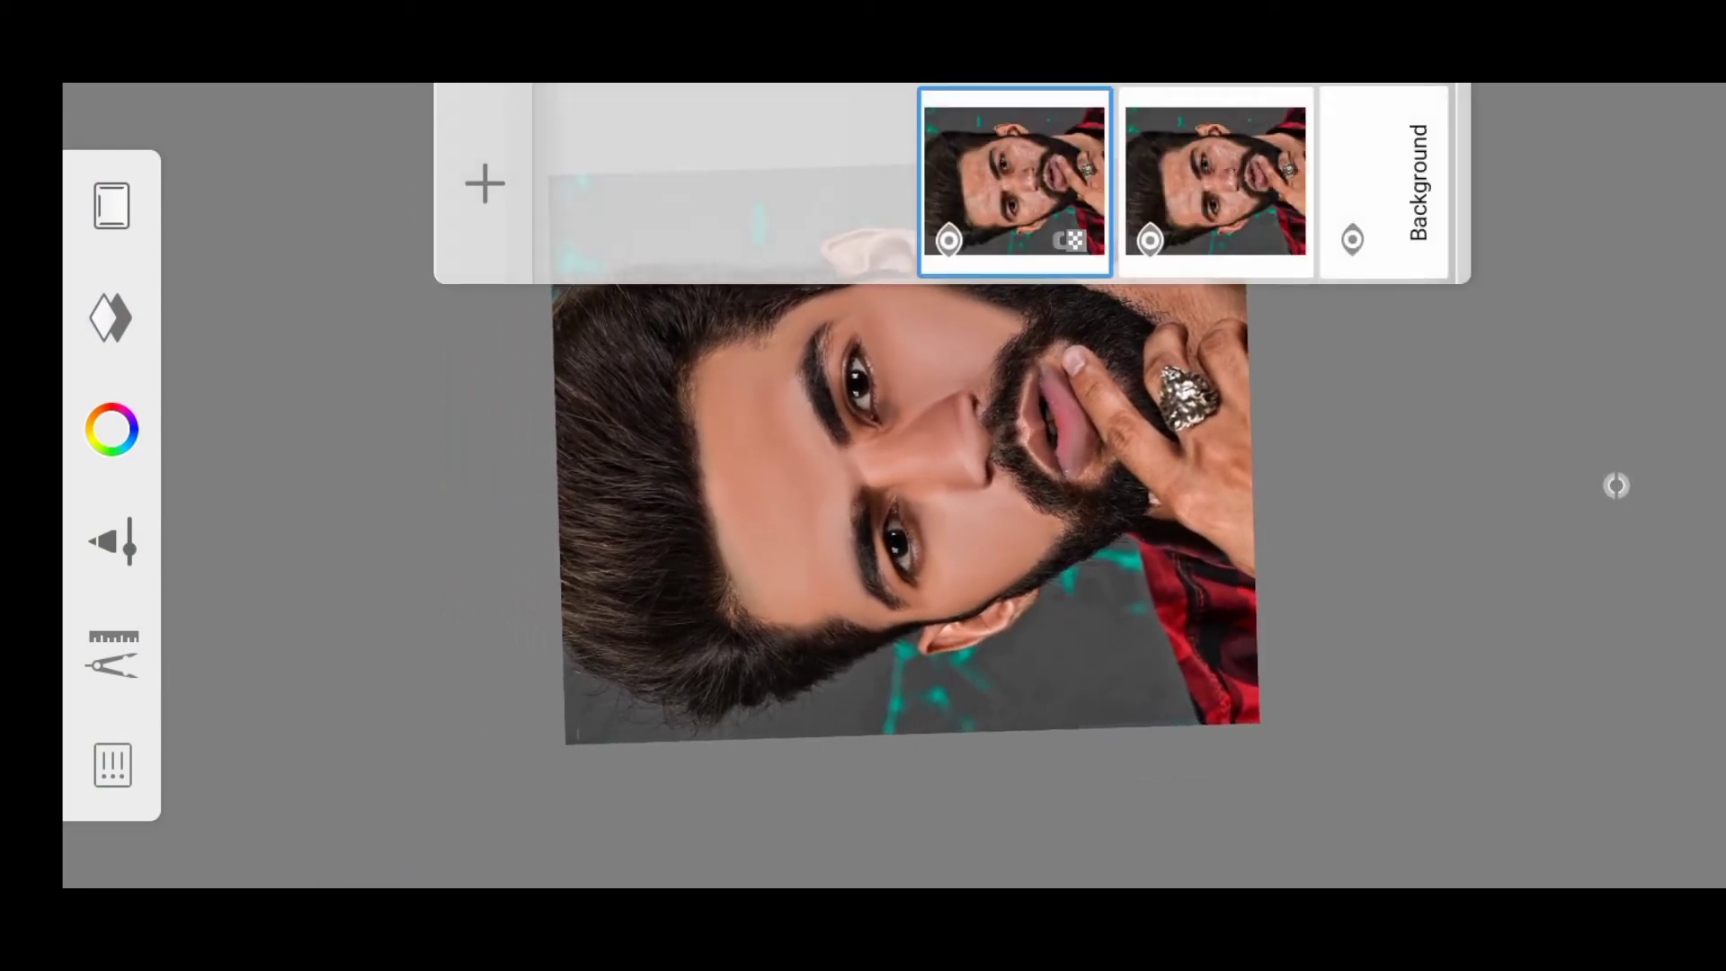
click(1168, 153)
drag(1202, 153, 1020, 158)
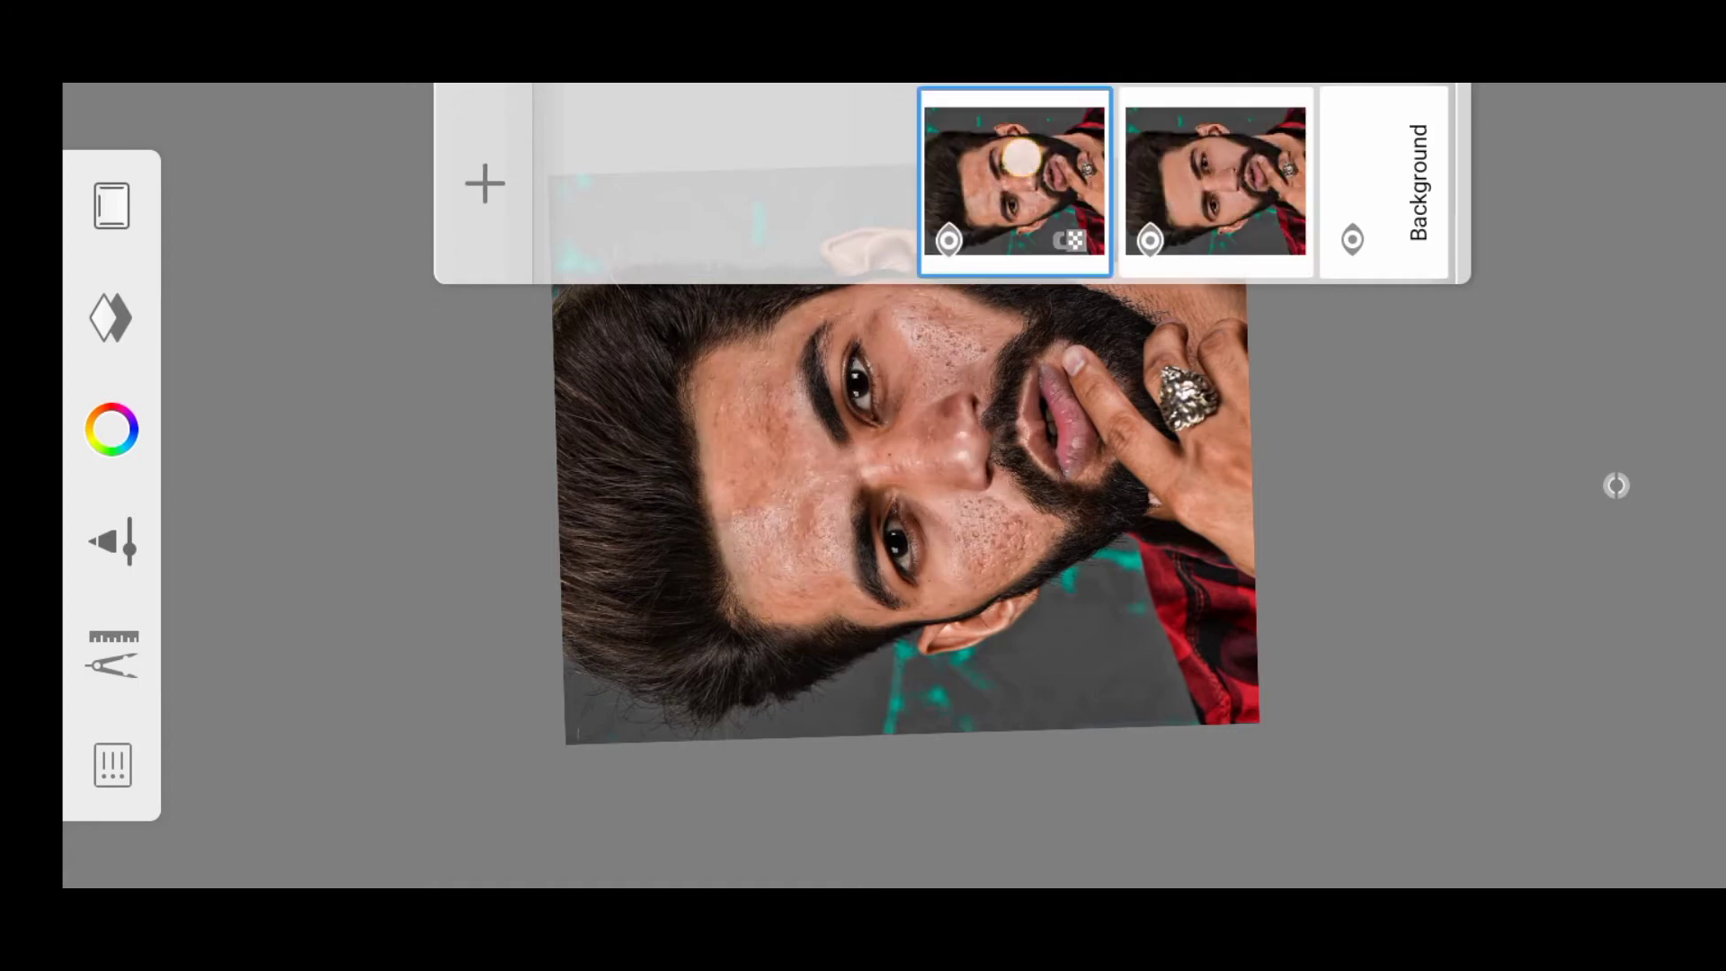
click(1020, 158)
mouse_move(1279, 751)
mouse_down()
mouse_move(1257, 266)
mouse_move(1244, 477)
mouse_move(1347, 734)
mouse_move(1348, 686)
mouse_move(1359, 695)
mouse_up()
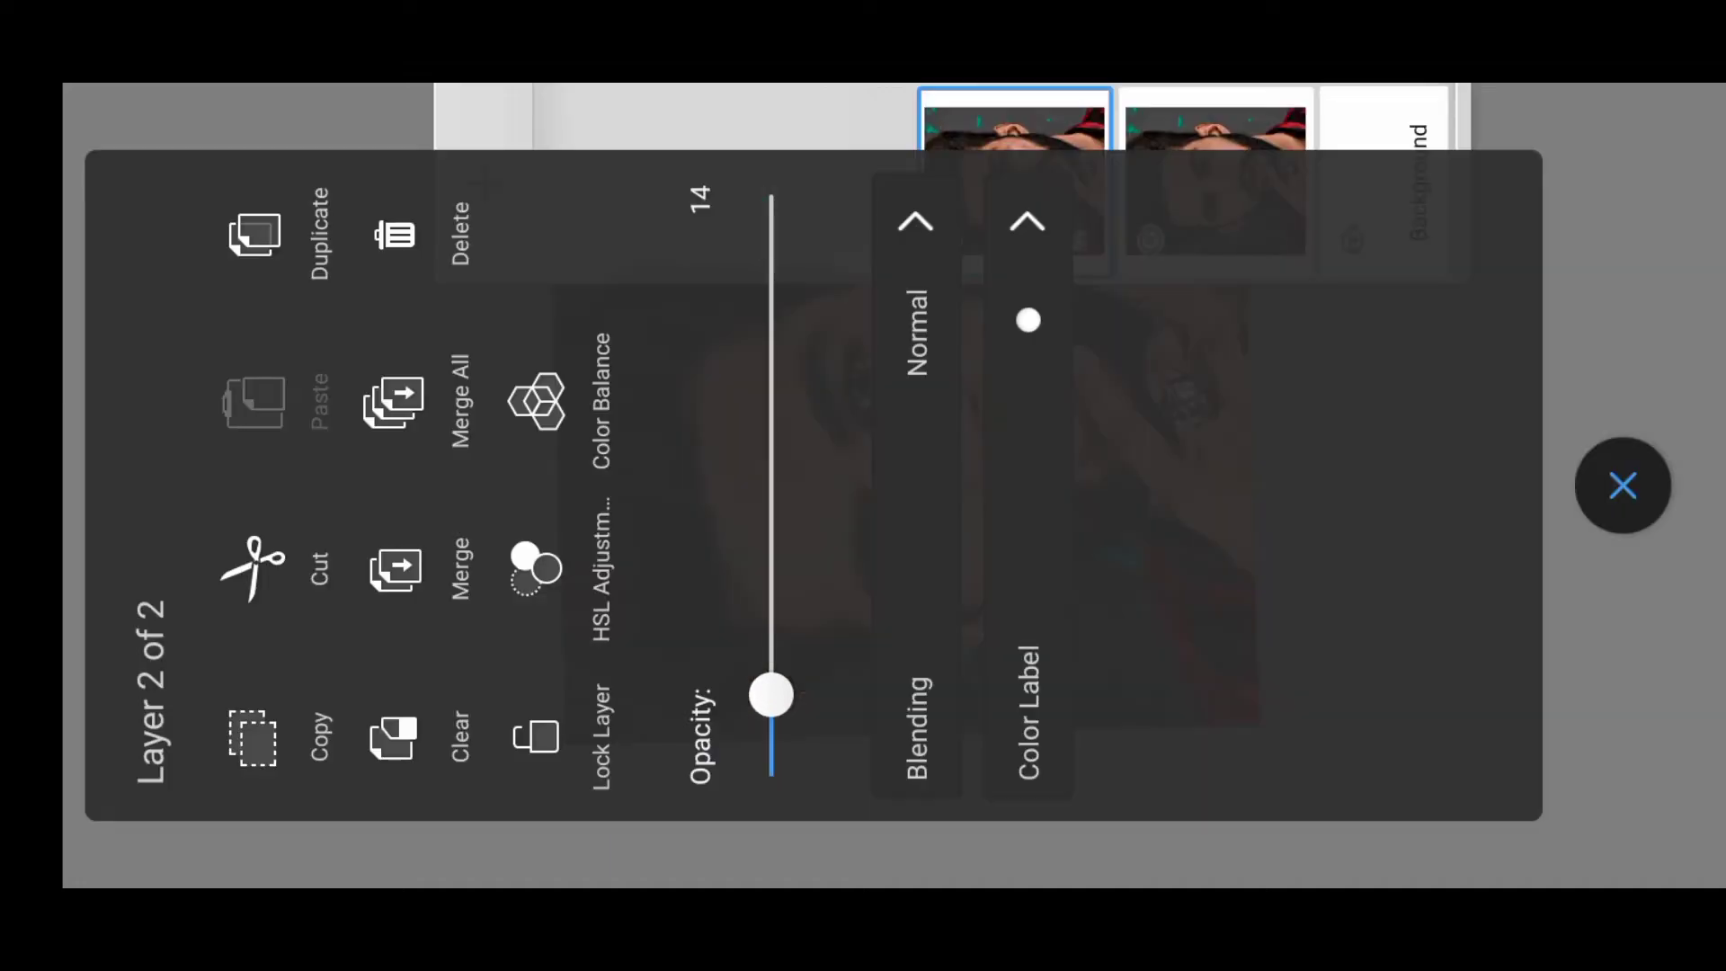
click(1615, 485)
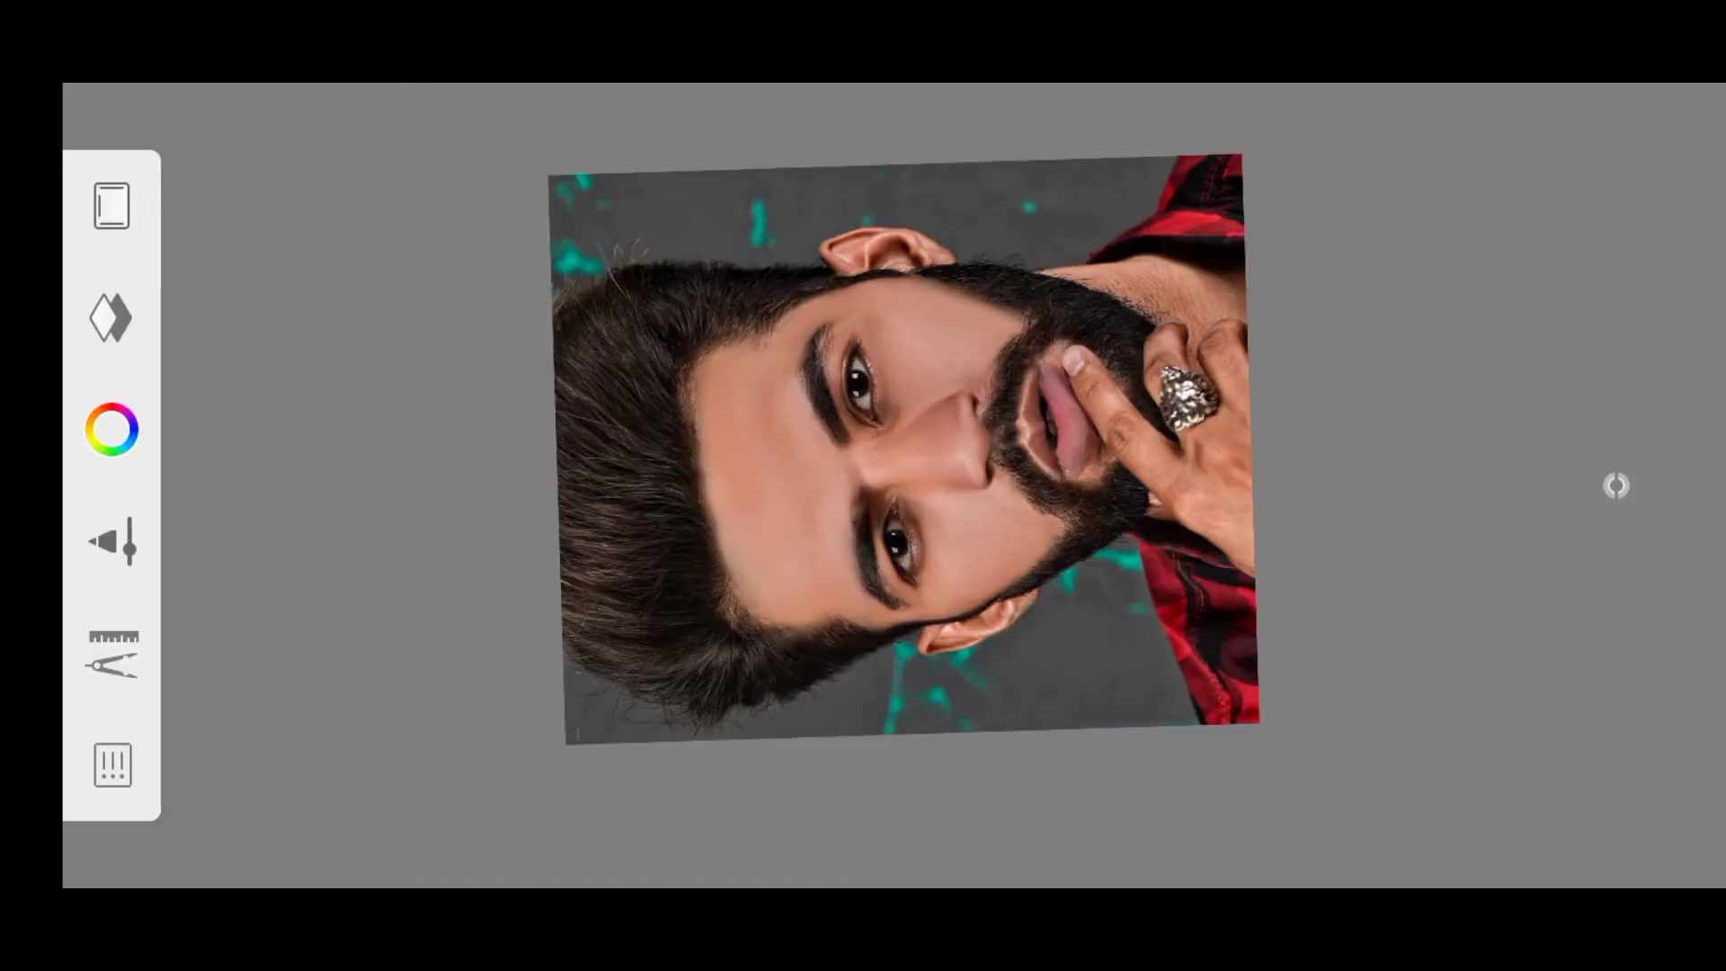
scroll(867, 422, up, 5)
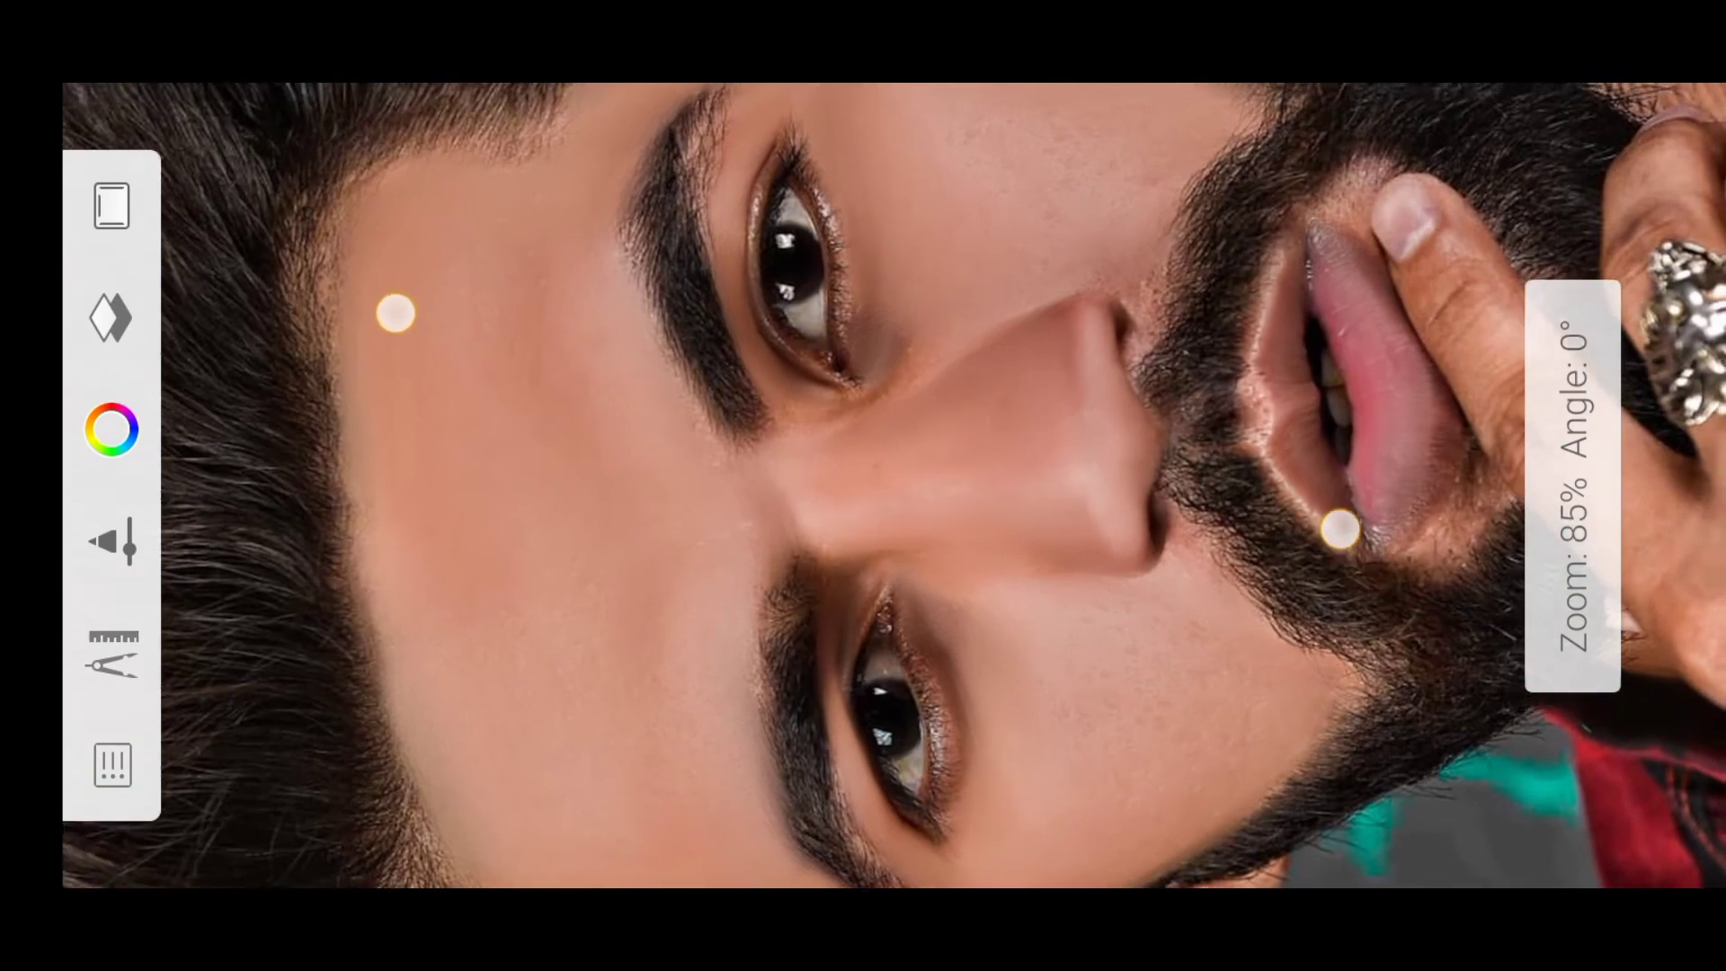
scroll(735, 380, down, 3)
scroll(694, 343, down, 2)
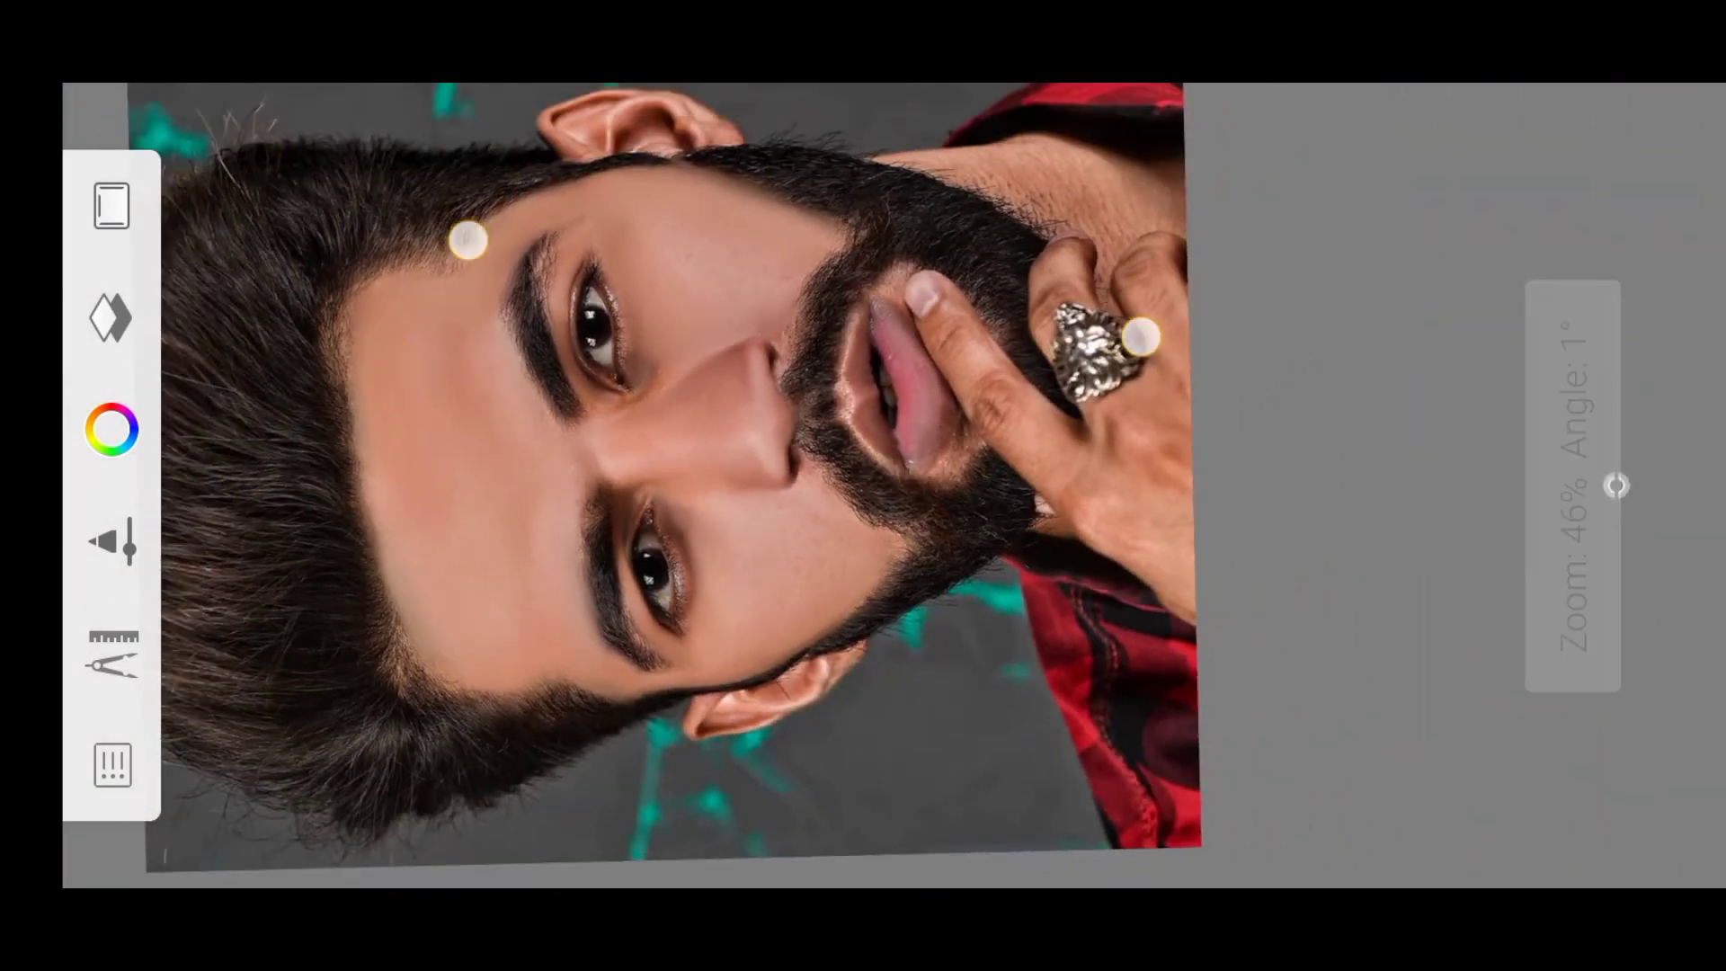
- Merge all the layers into a single layer
click(110, 318)
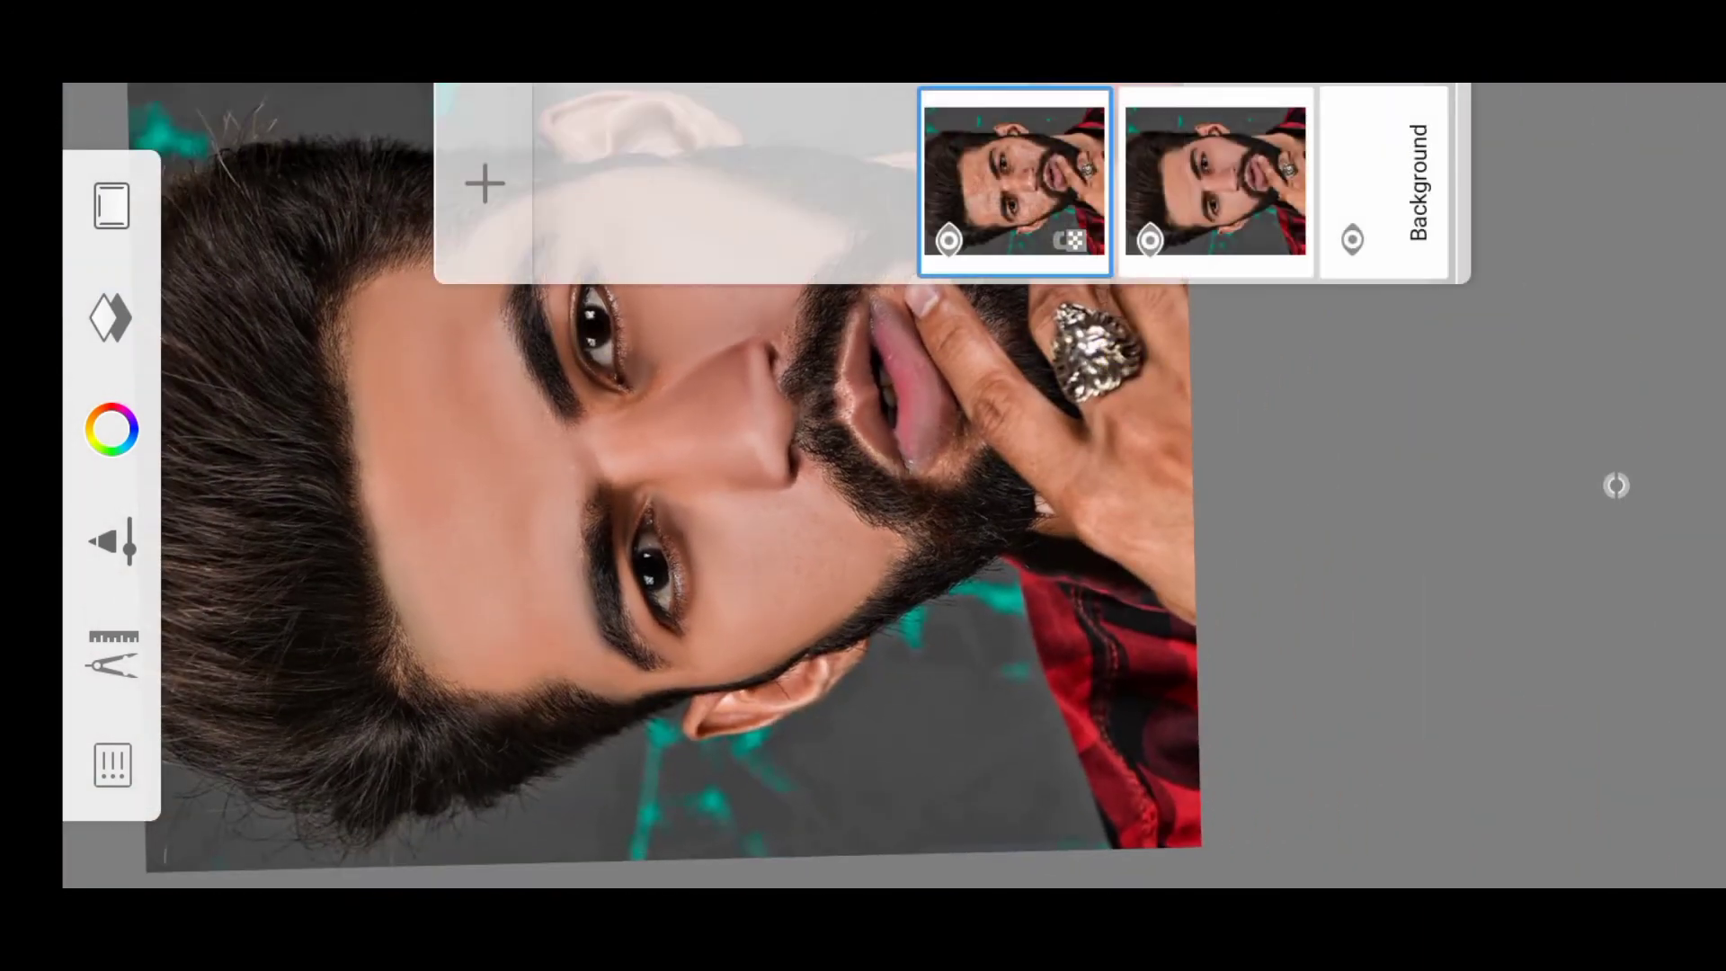
click(1013, 179)
click(393, 397)
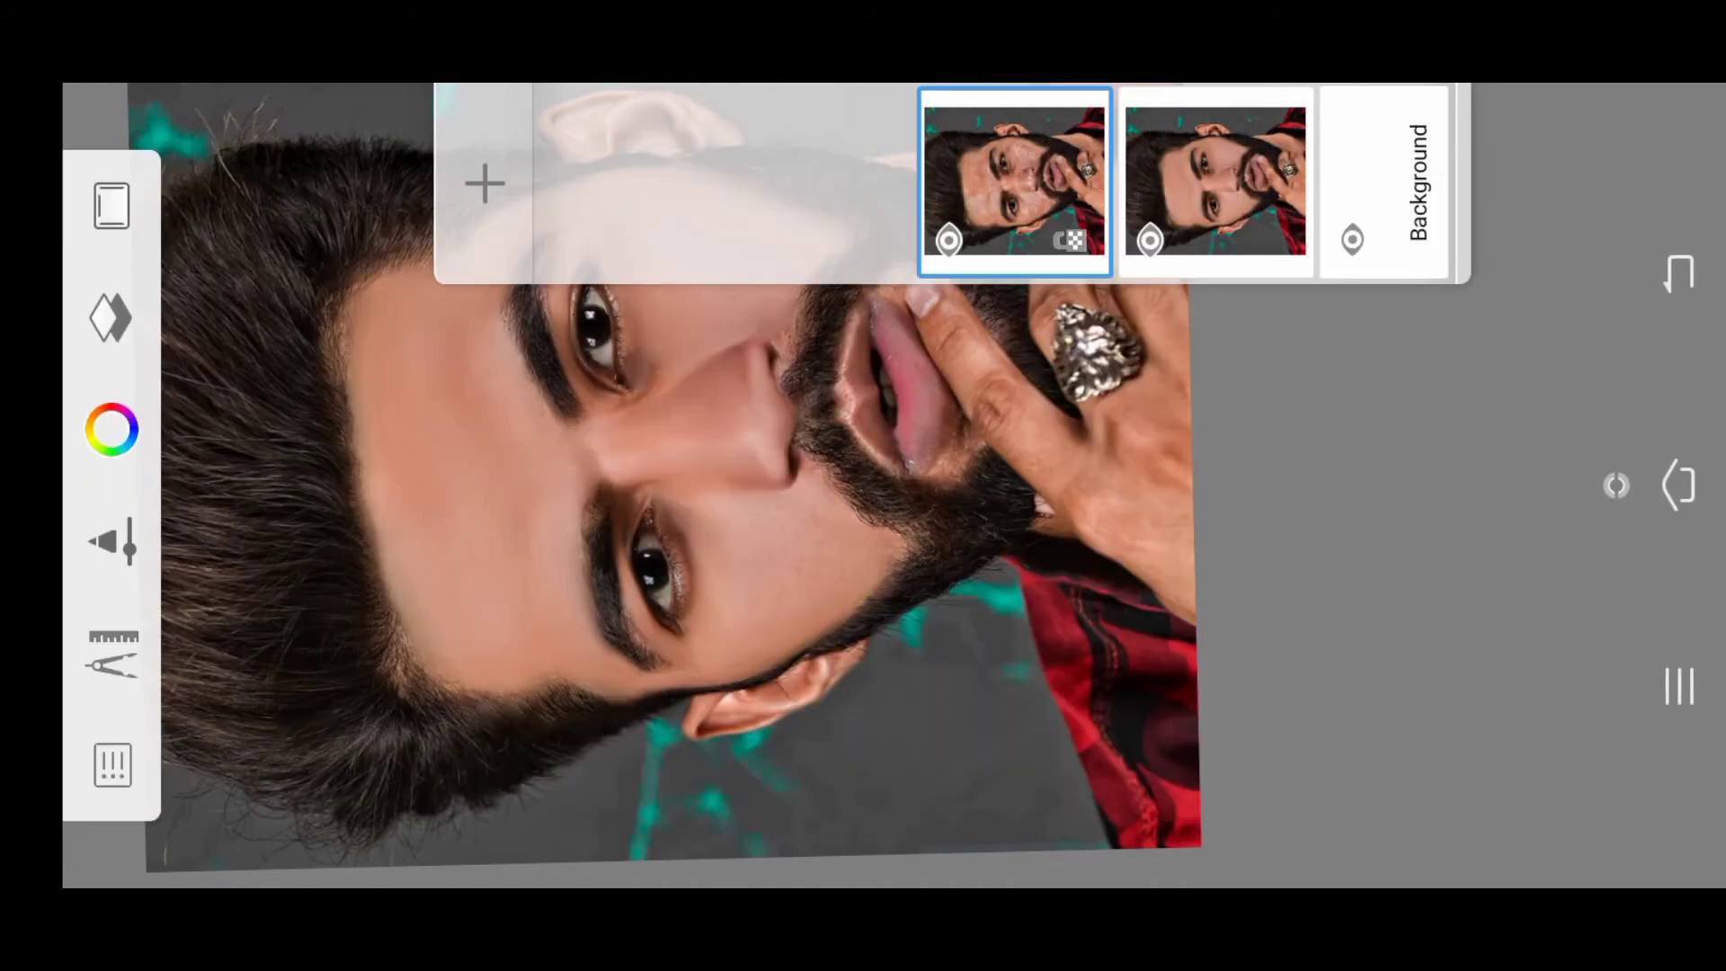
scroll(861, 319, down, 1)
scroll(863, 359, down, 2)
scroll(1003, 341, down, 1)
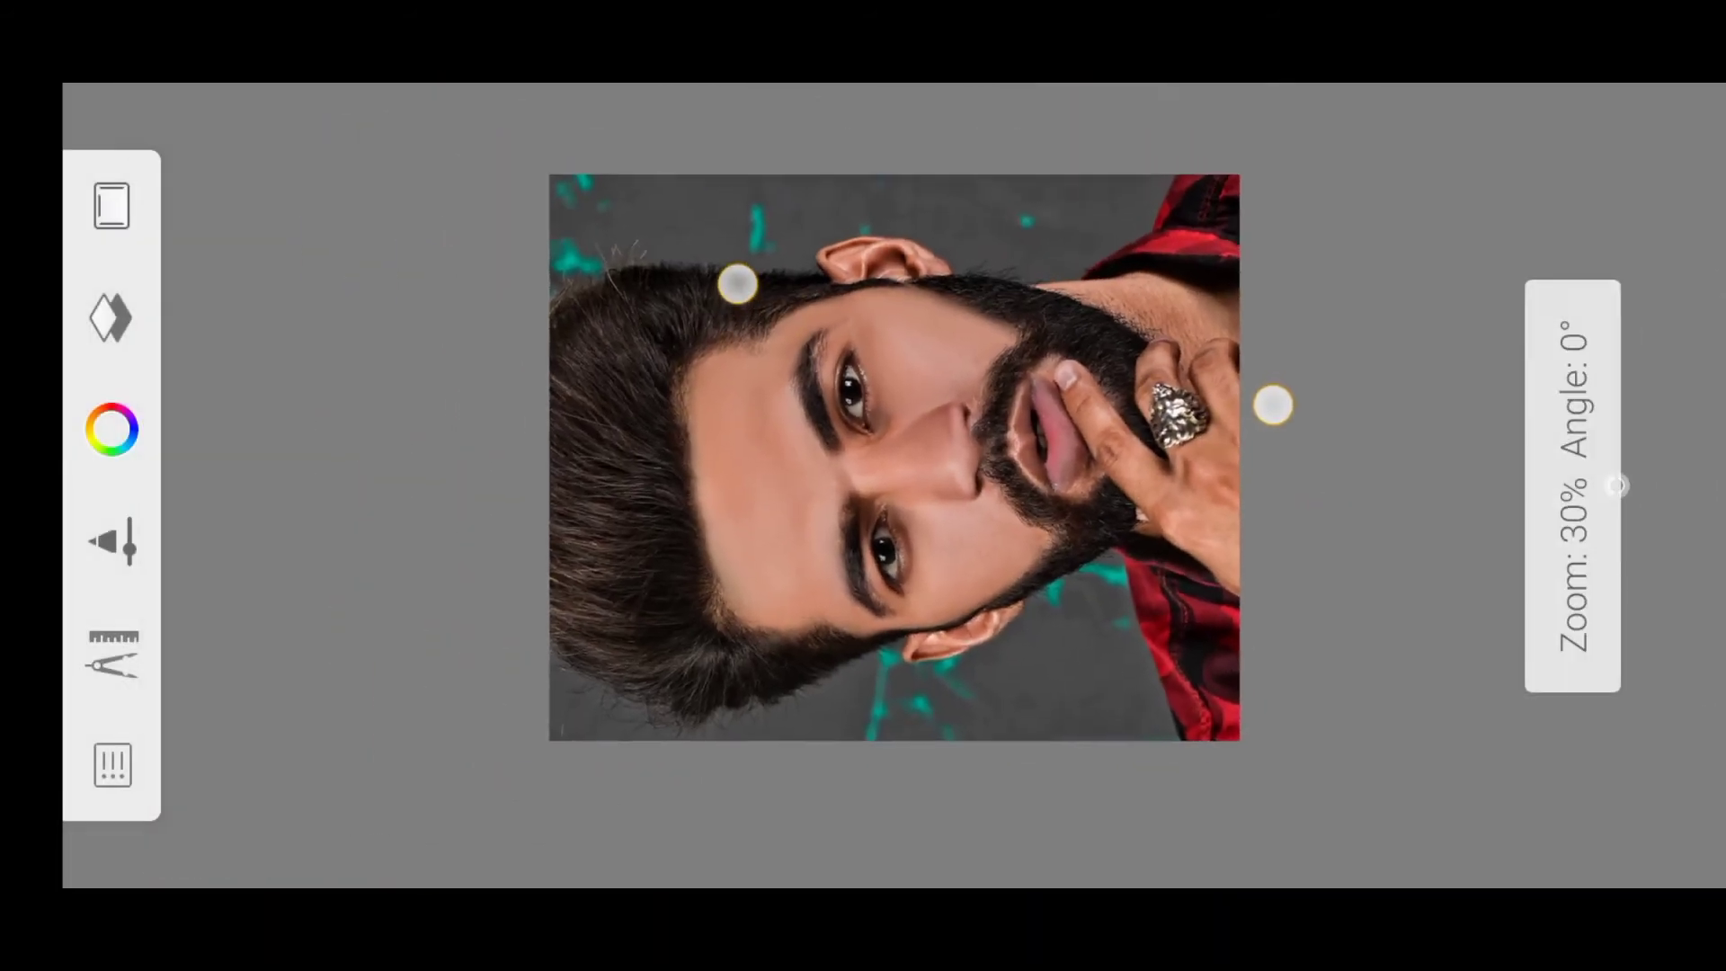
- Save the finished picture to the device through Share
click(112, 765)
click(966, 611)
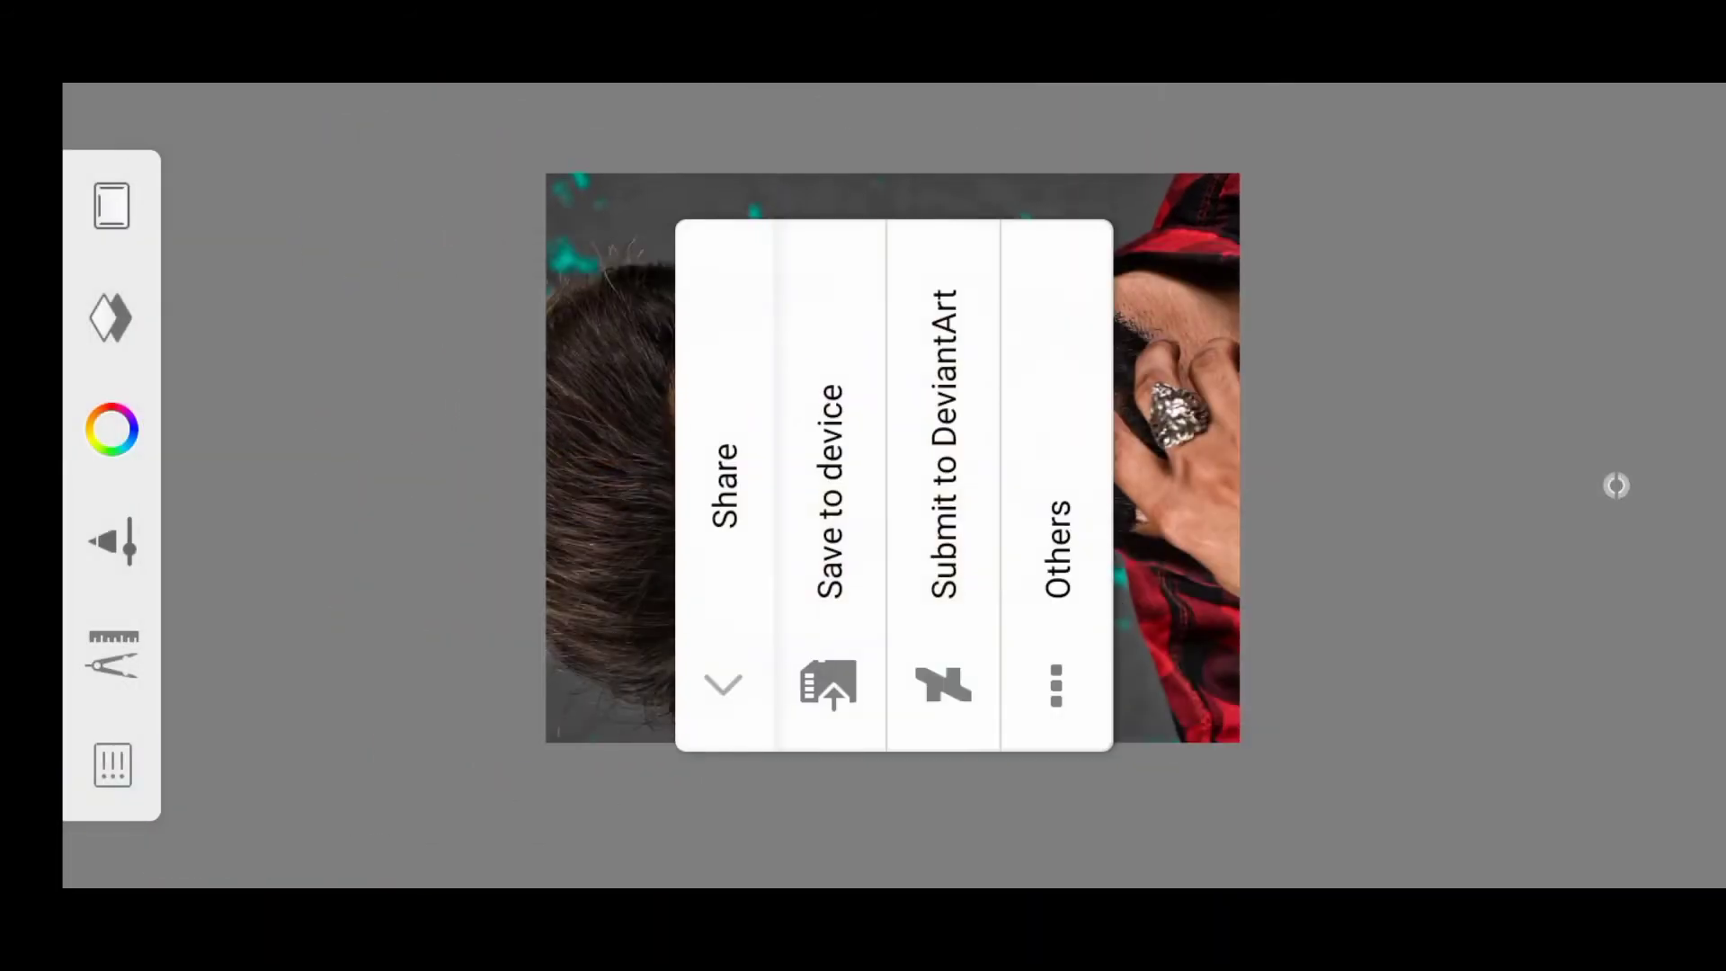
click(820, 371)
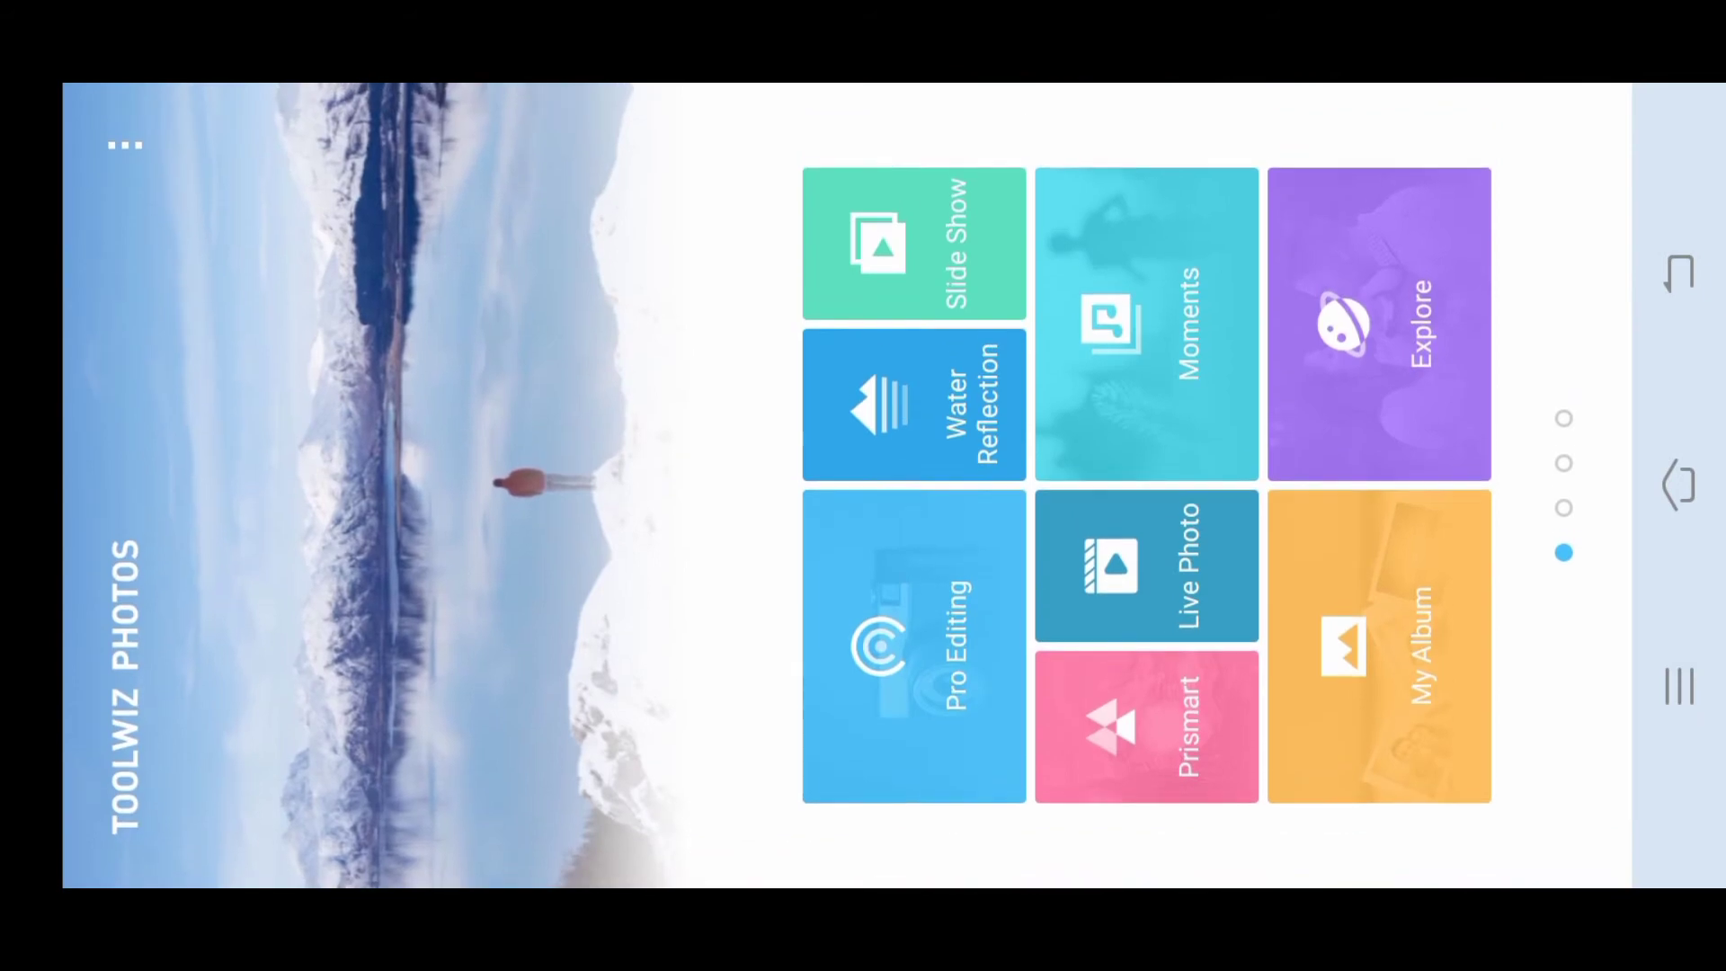
- Load the portrait into Pro Editing and open the Effects list
click(914, 646)
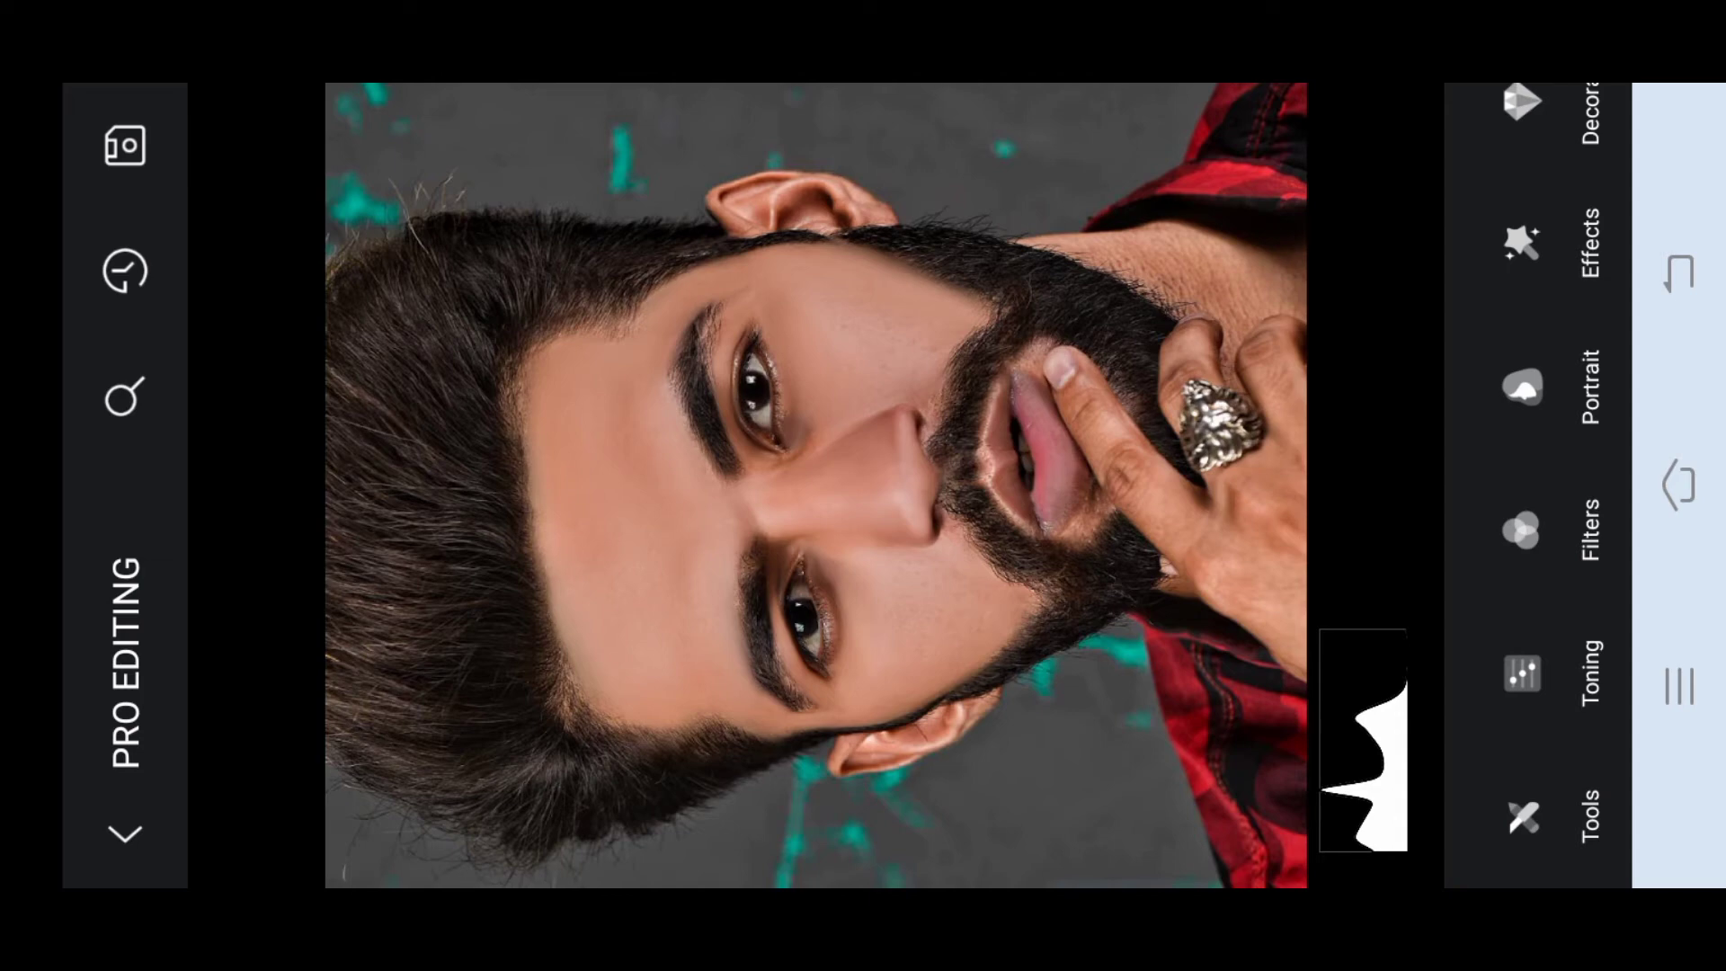
drag(1546, 243, 1545, 558)
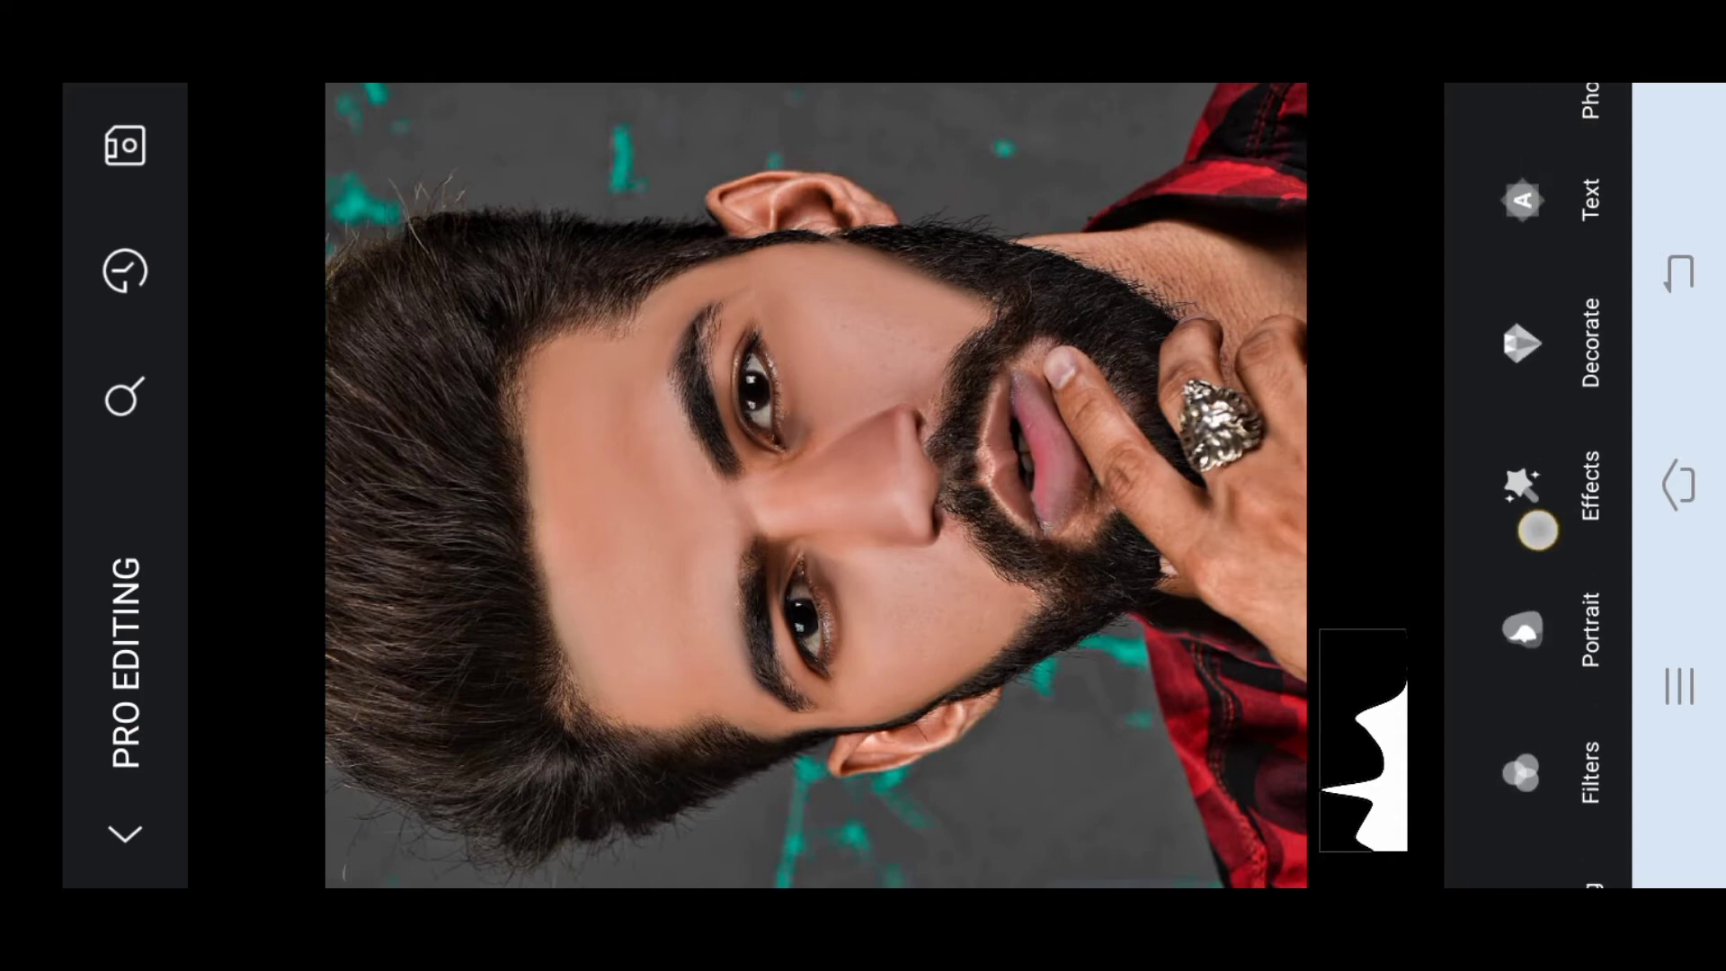
click(1521, 553)
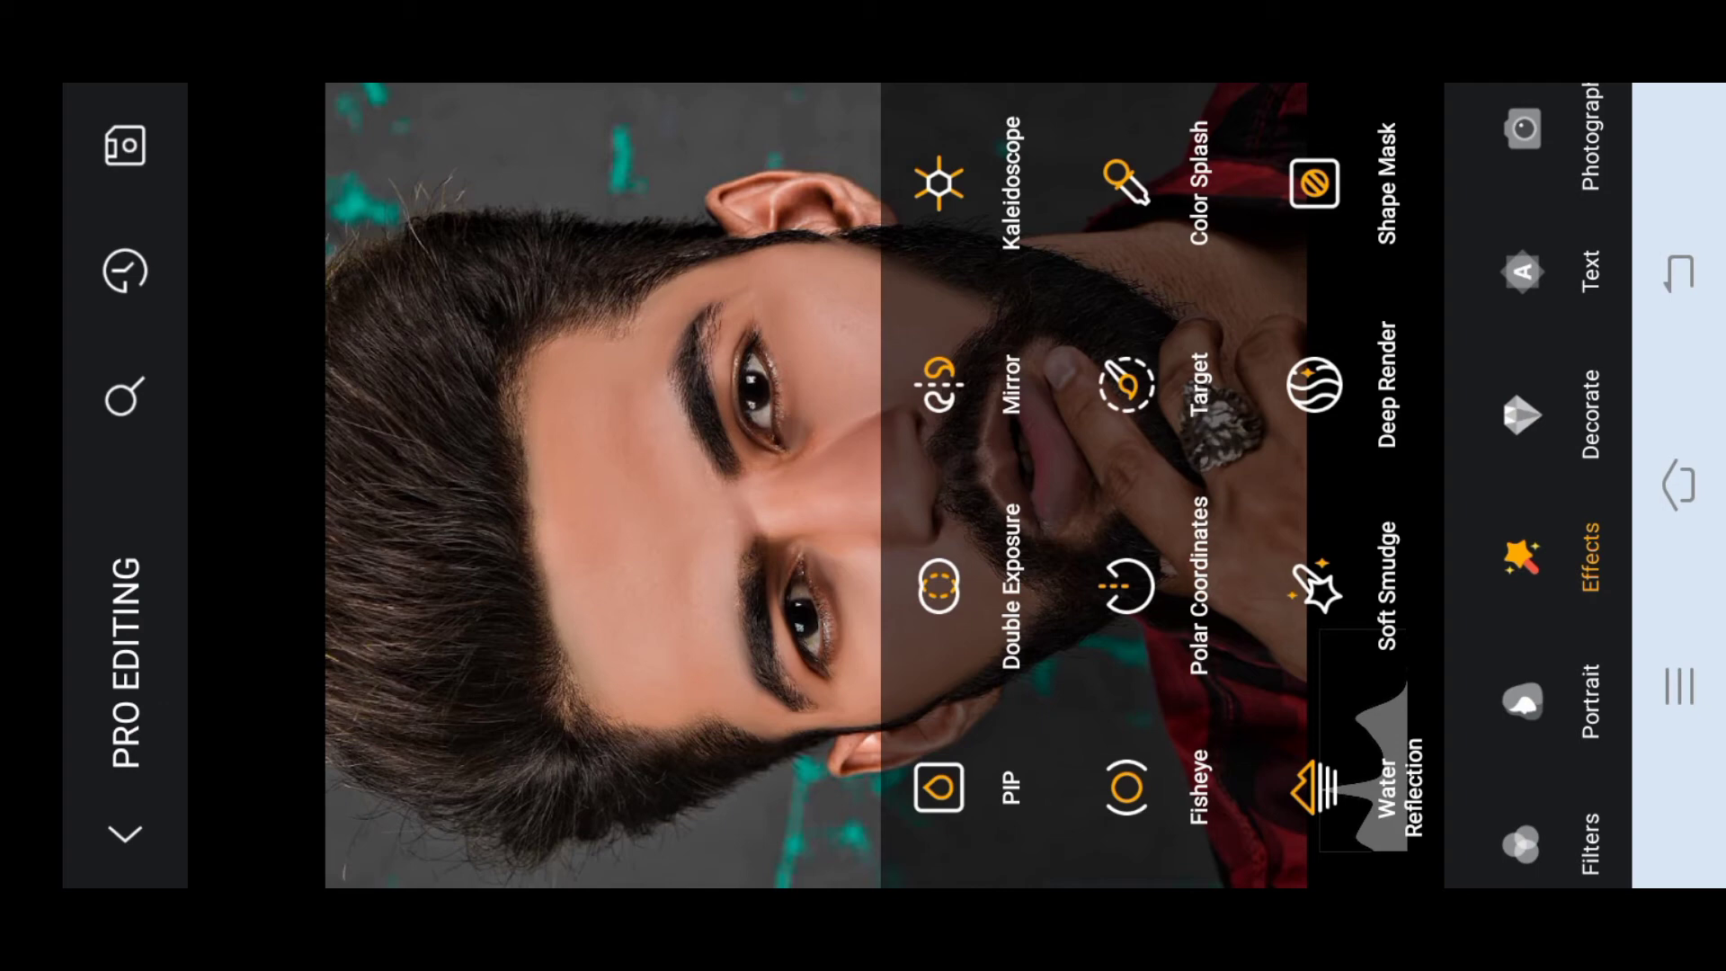
- Apply the Soft Smudge effect's VIII preset to the portrait and switch to the Mask tab
click(1357, 608)
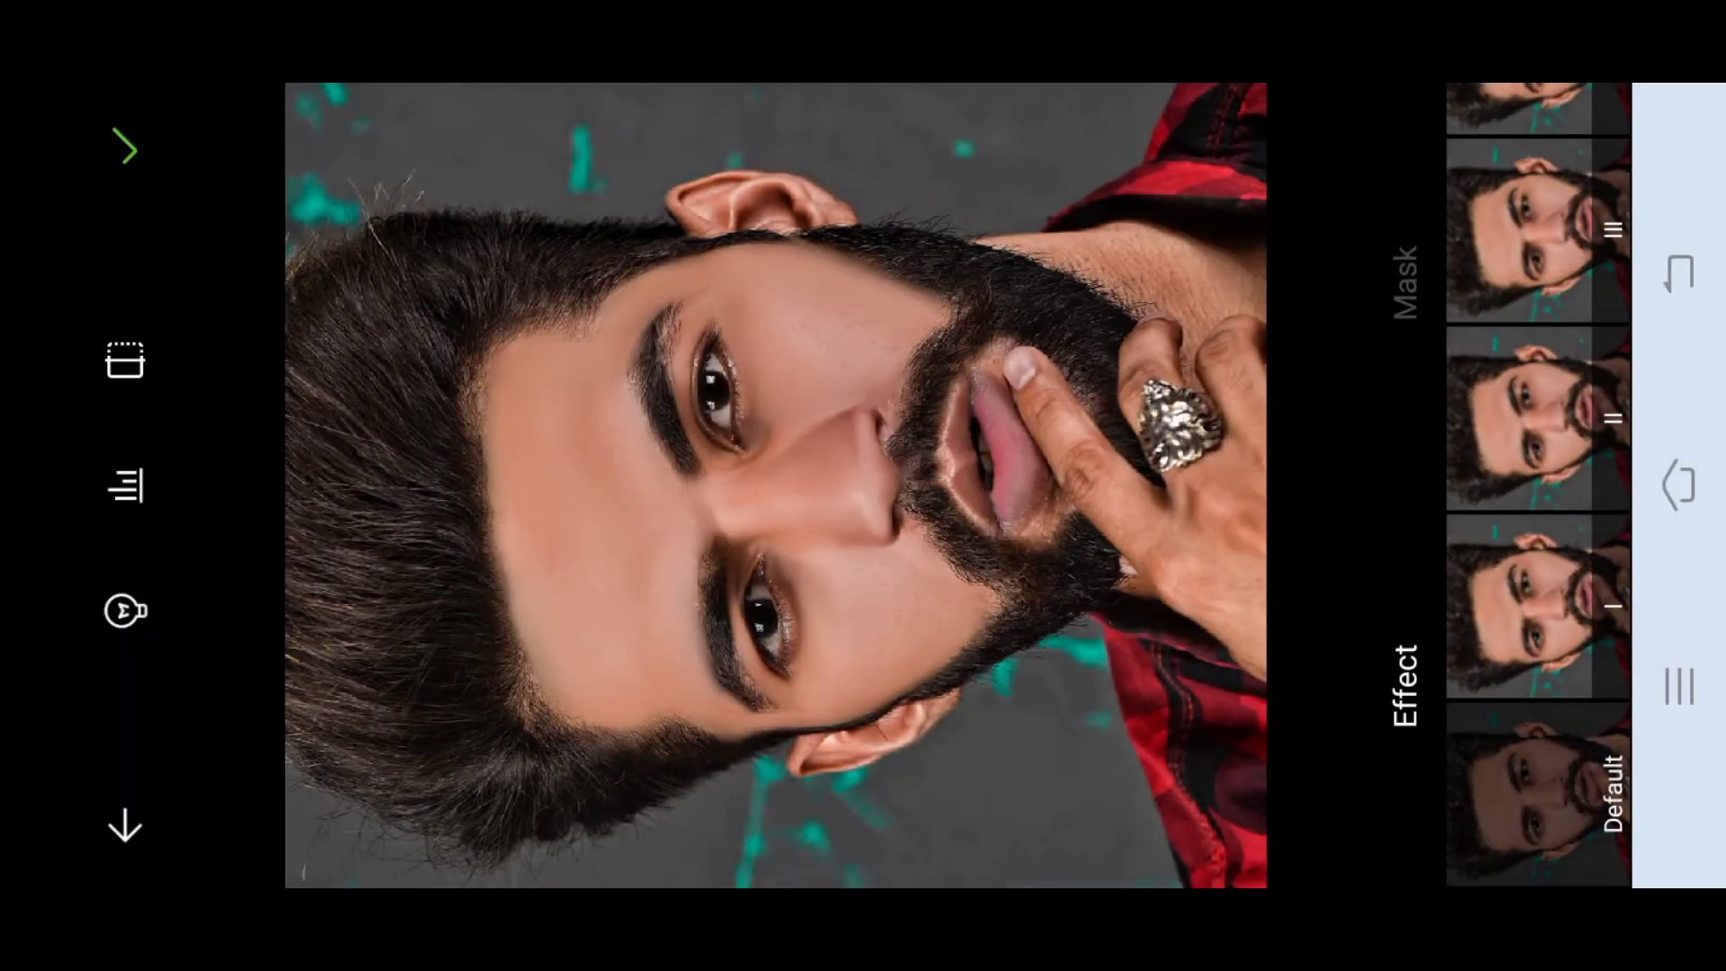
drag(1572, 224, 1588, 656)
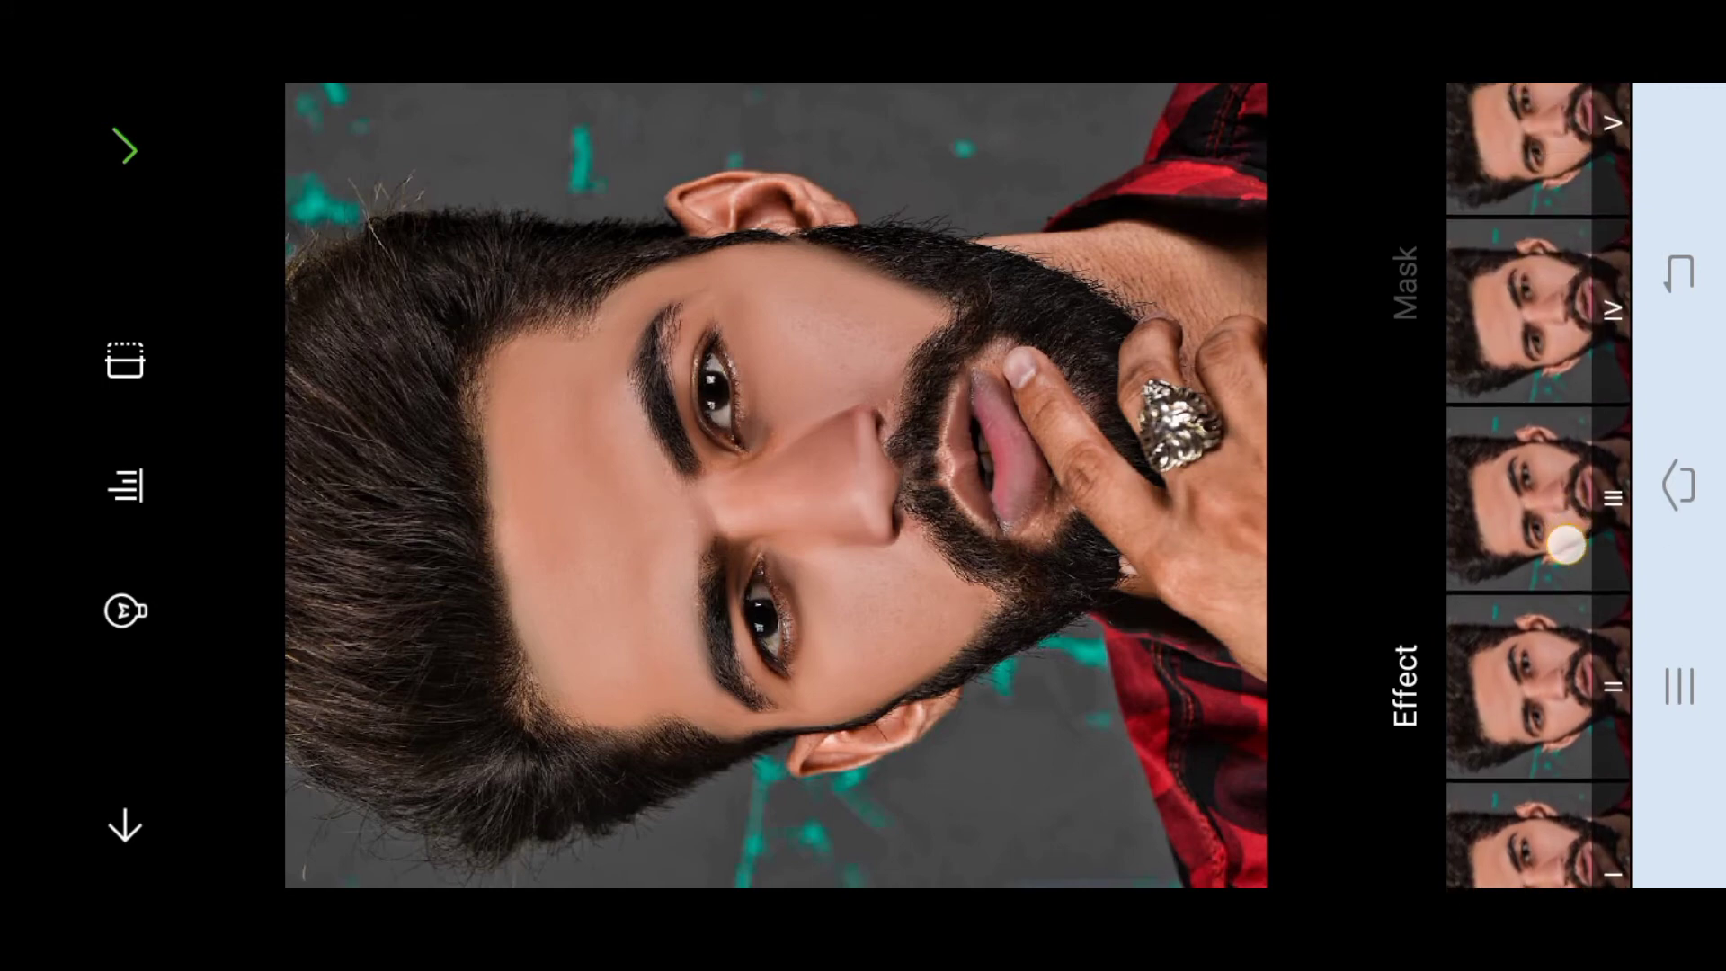
drag(1597, 627, 1631, 848)
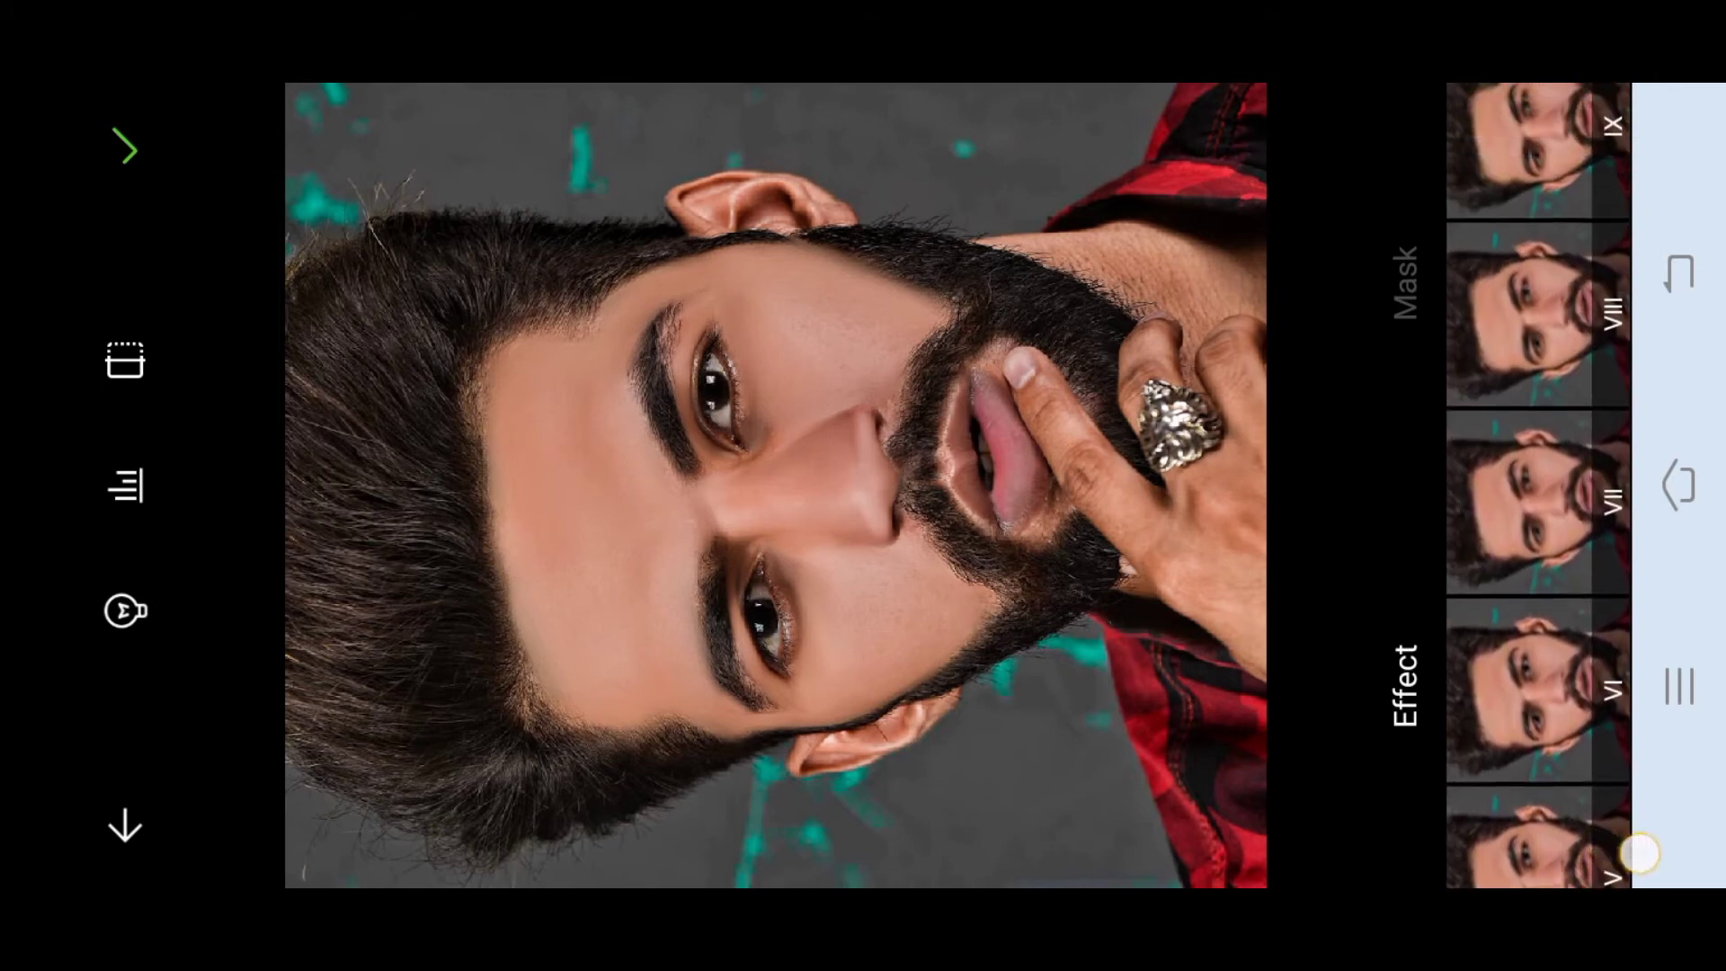
click(1520, 338)
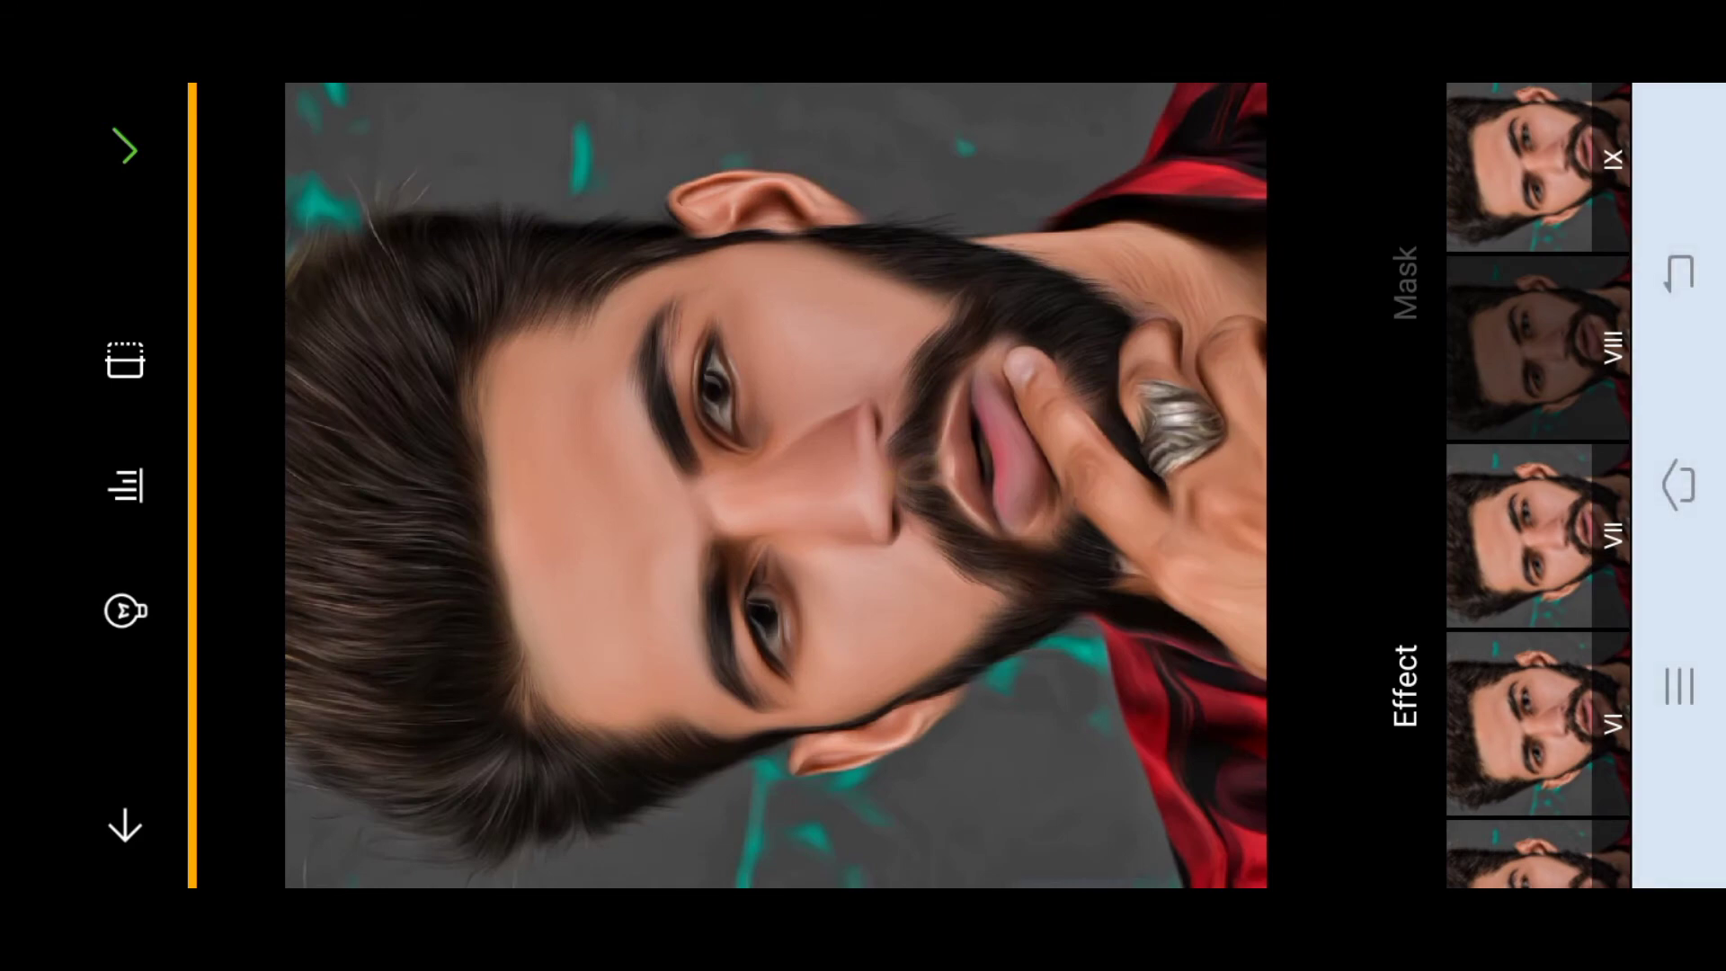
drag(1000, 305, 983, 183)
click(1405, 283)
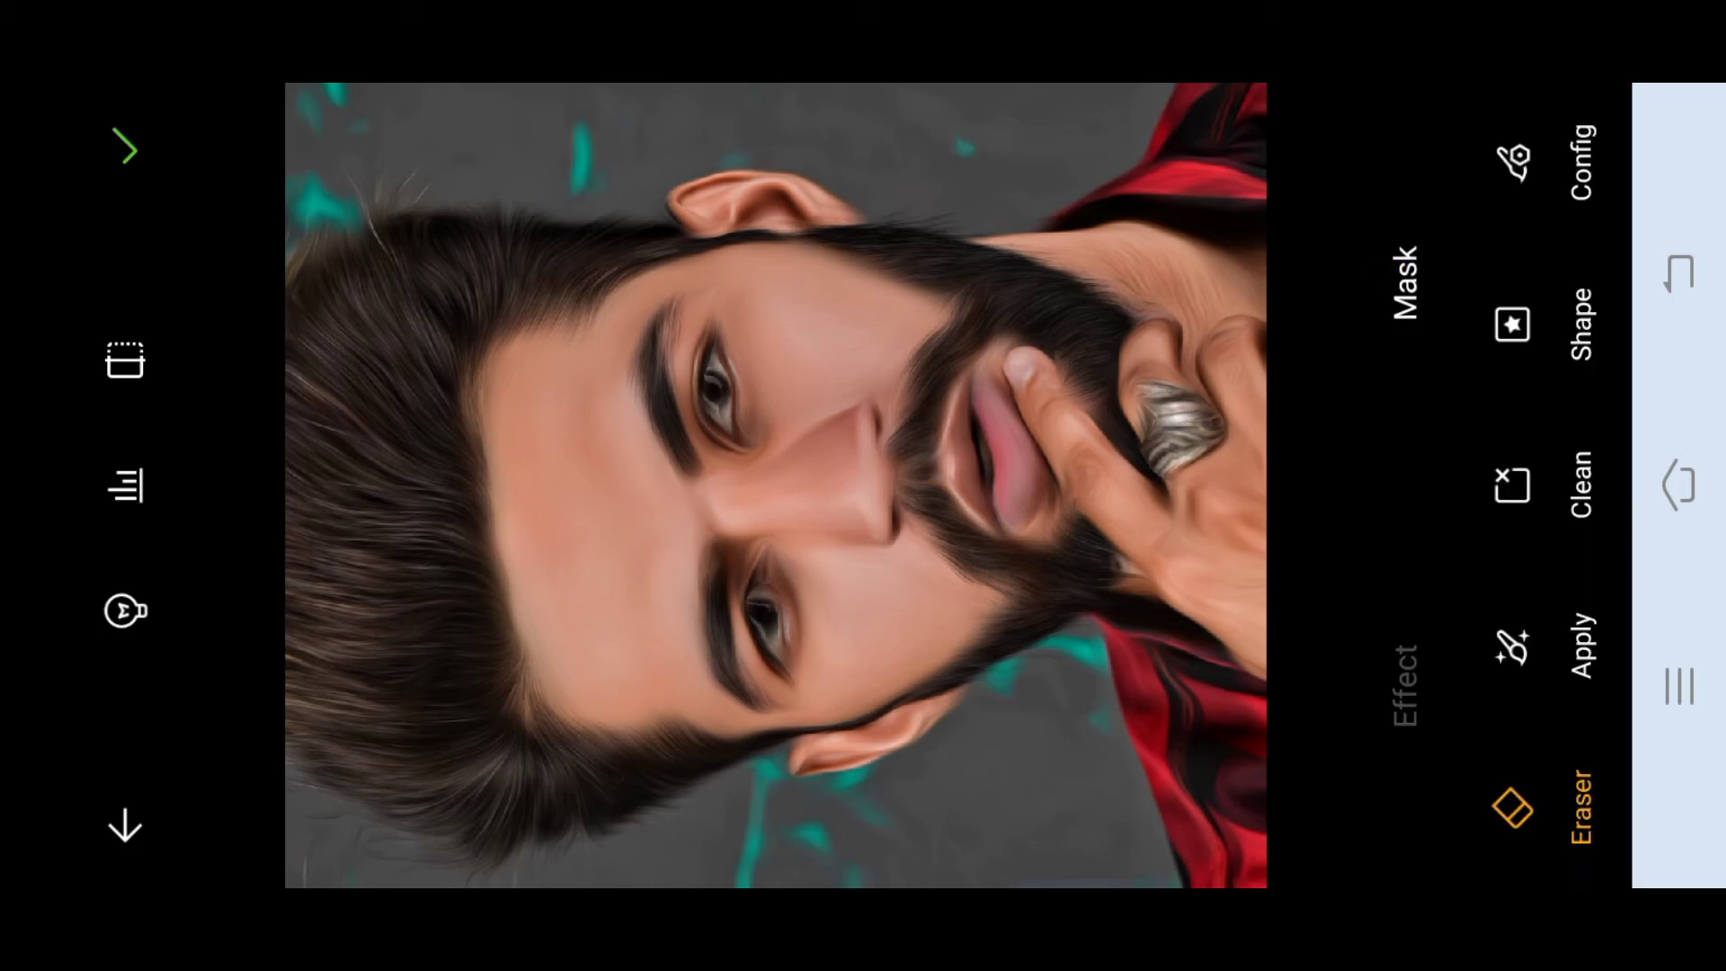
- Switch the mask to Apply and brush the smudge effect along the hairline
click(1528, 645)
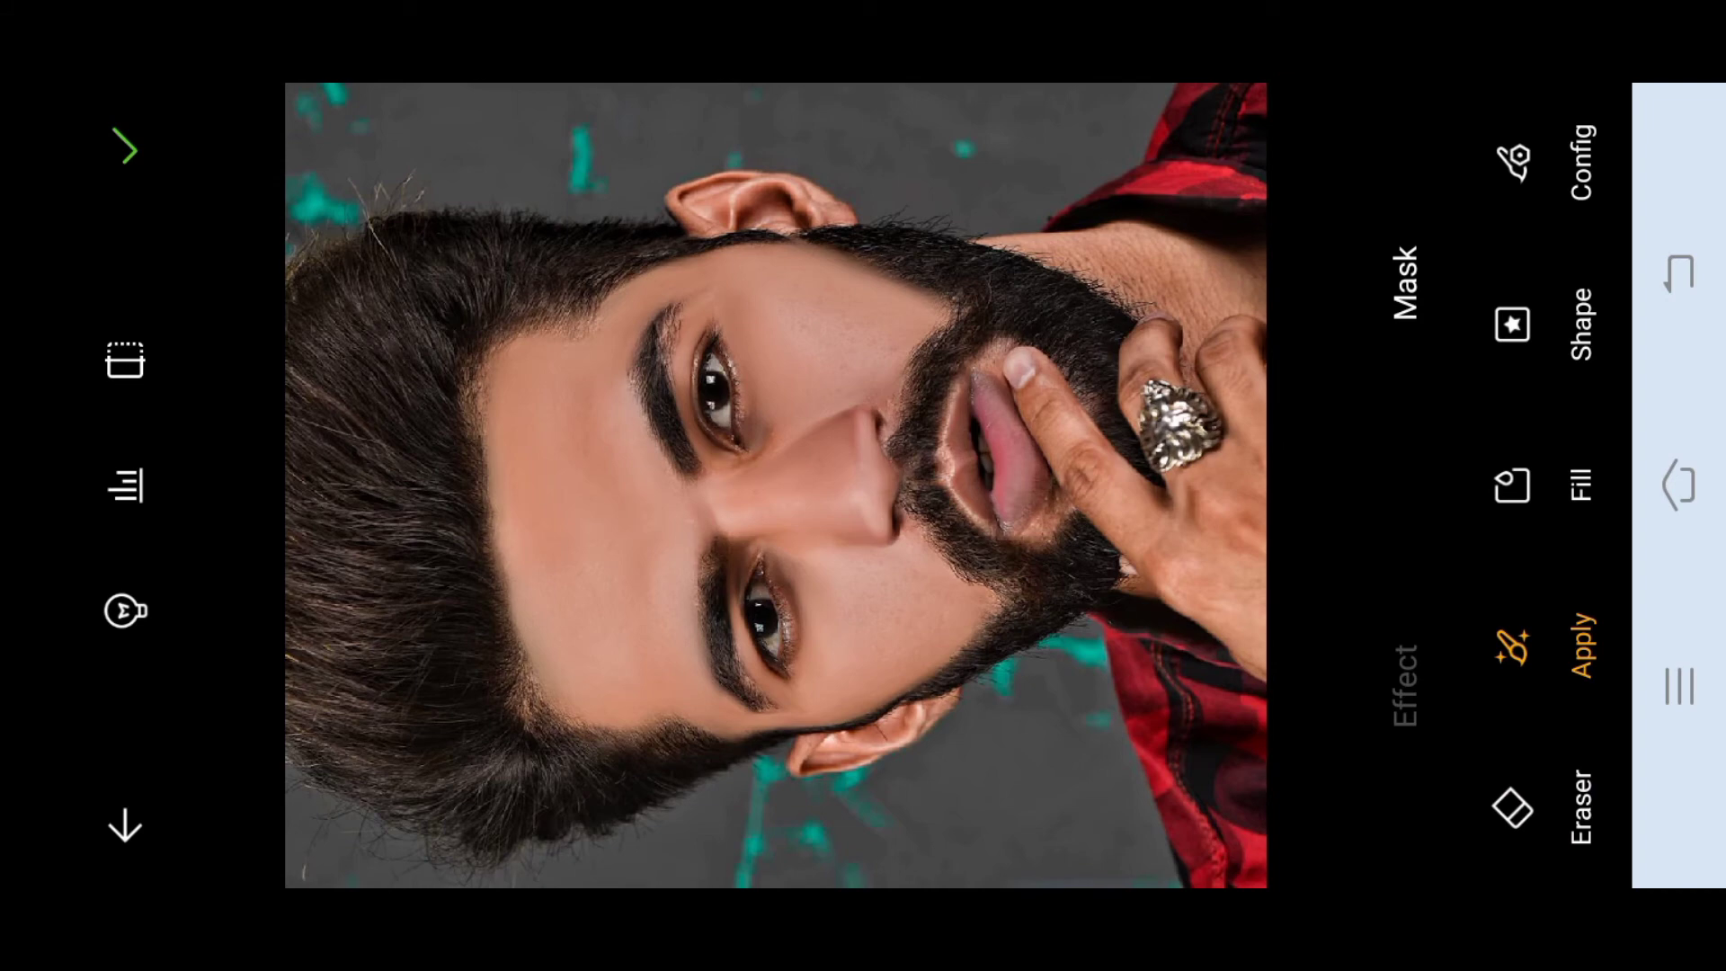
scroll(597, 500, up, 10)
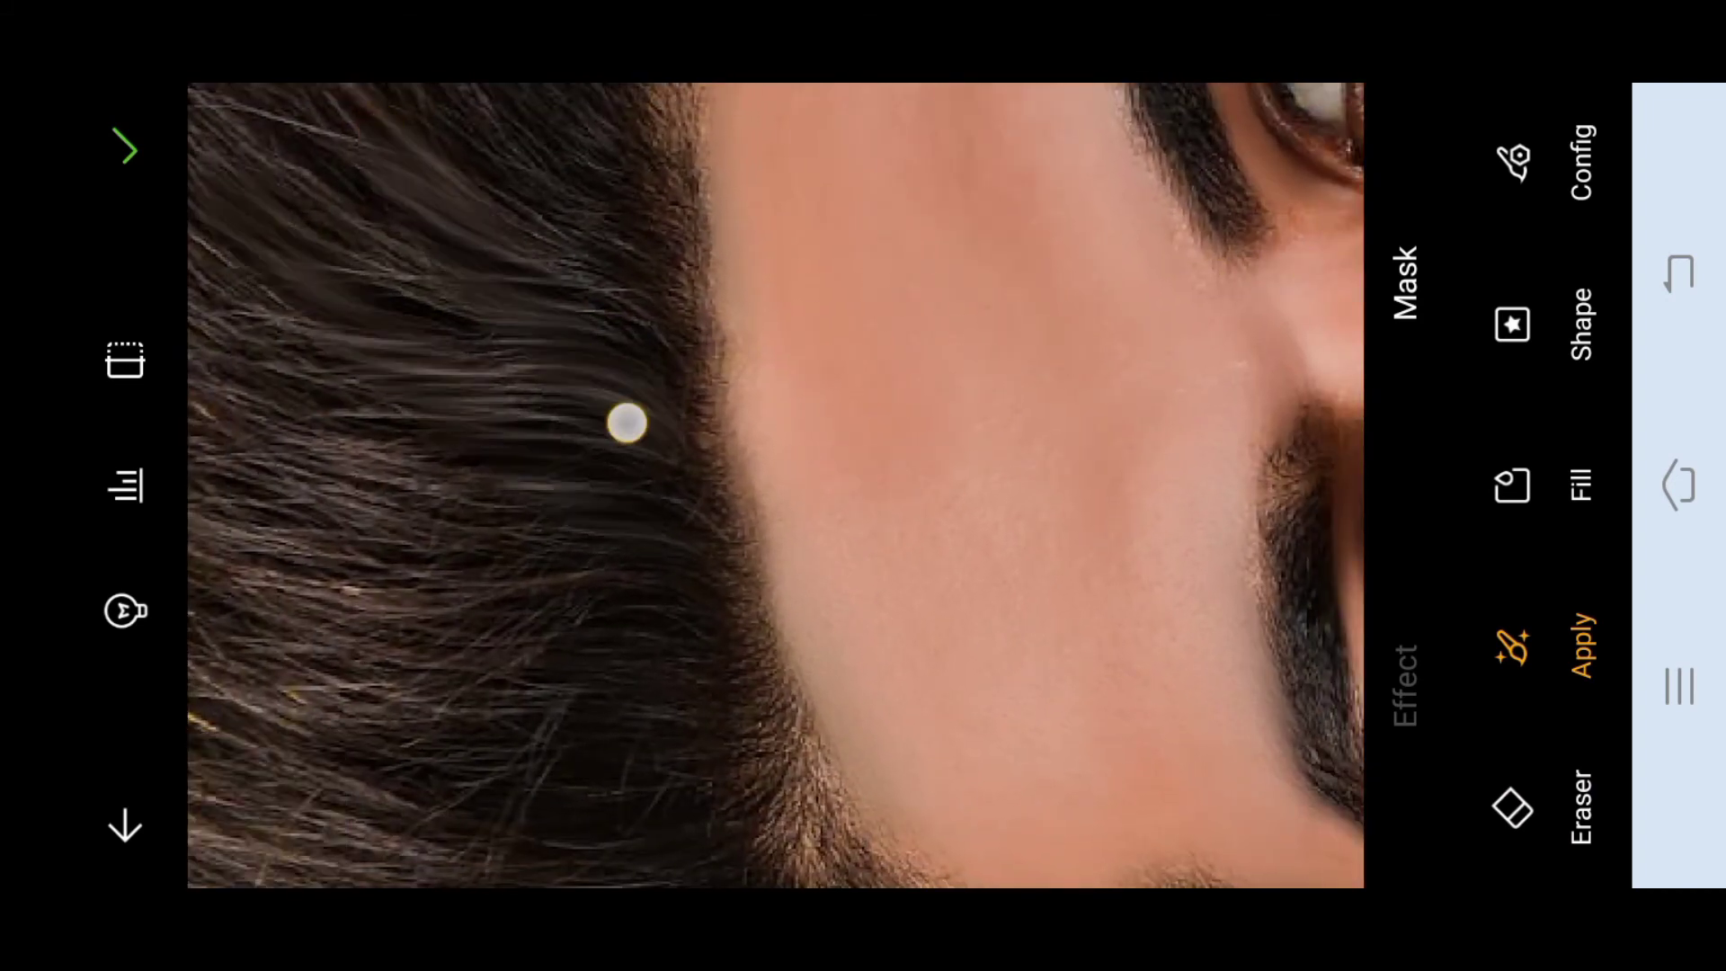
drag(624, 420, 671, 330)
scroll(710, 238, down, 10)
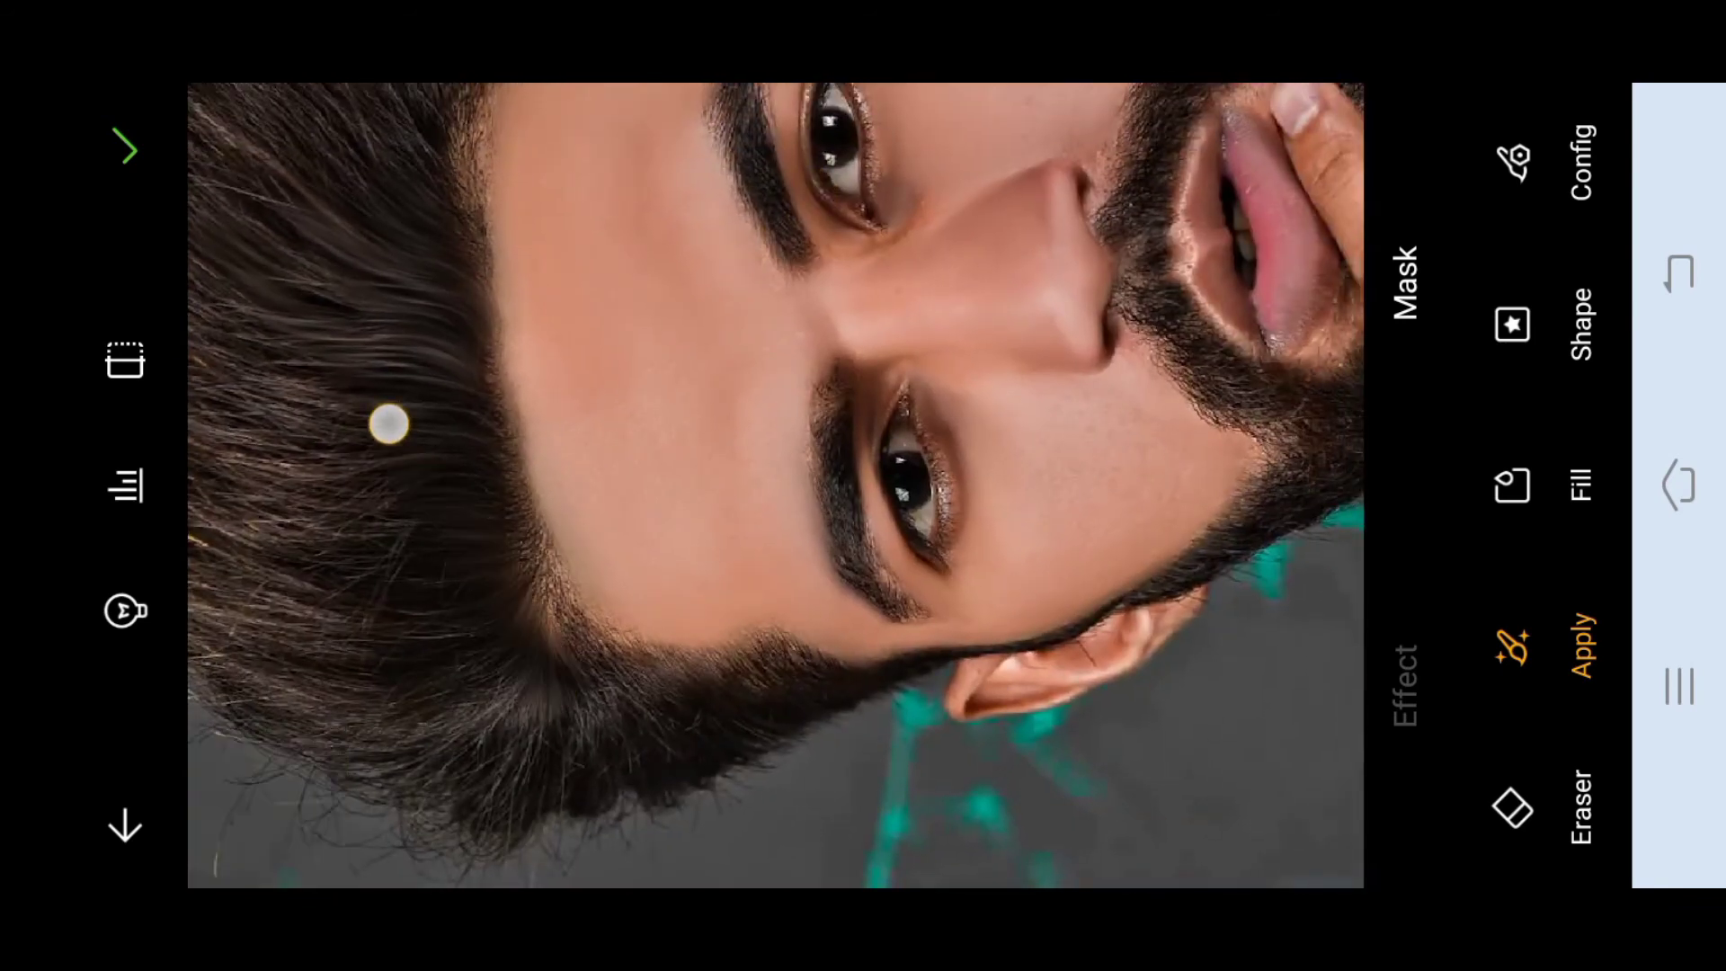
scroll(499, 317, up, 5)
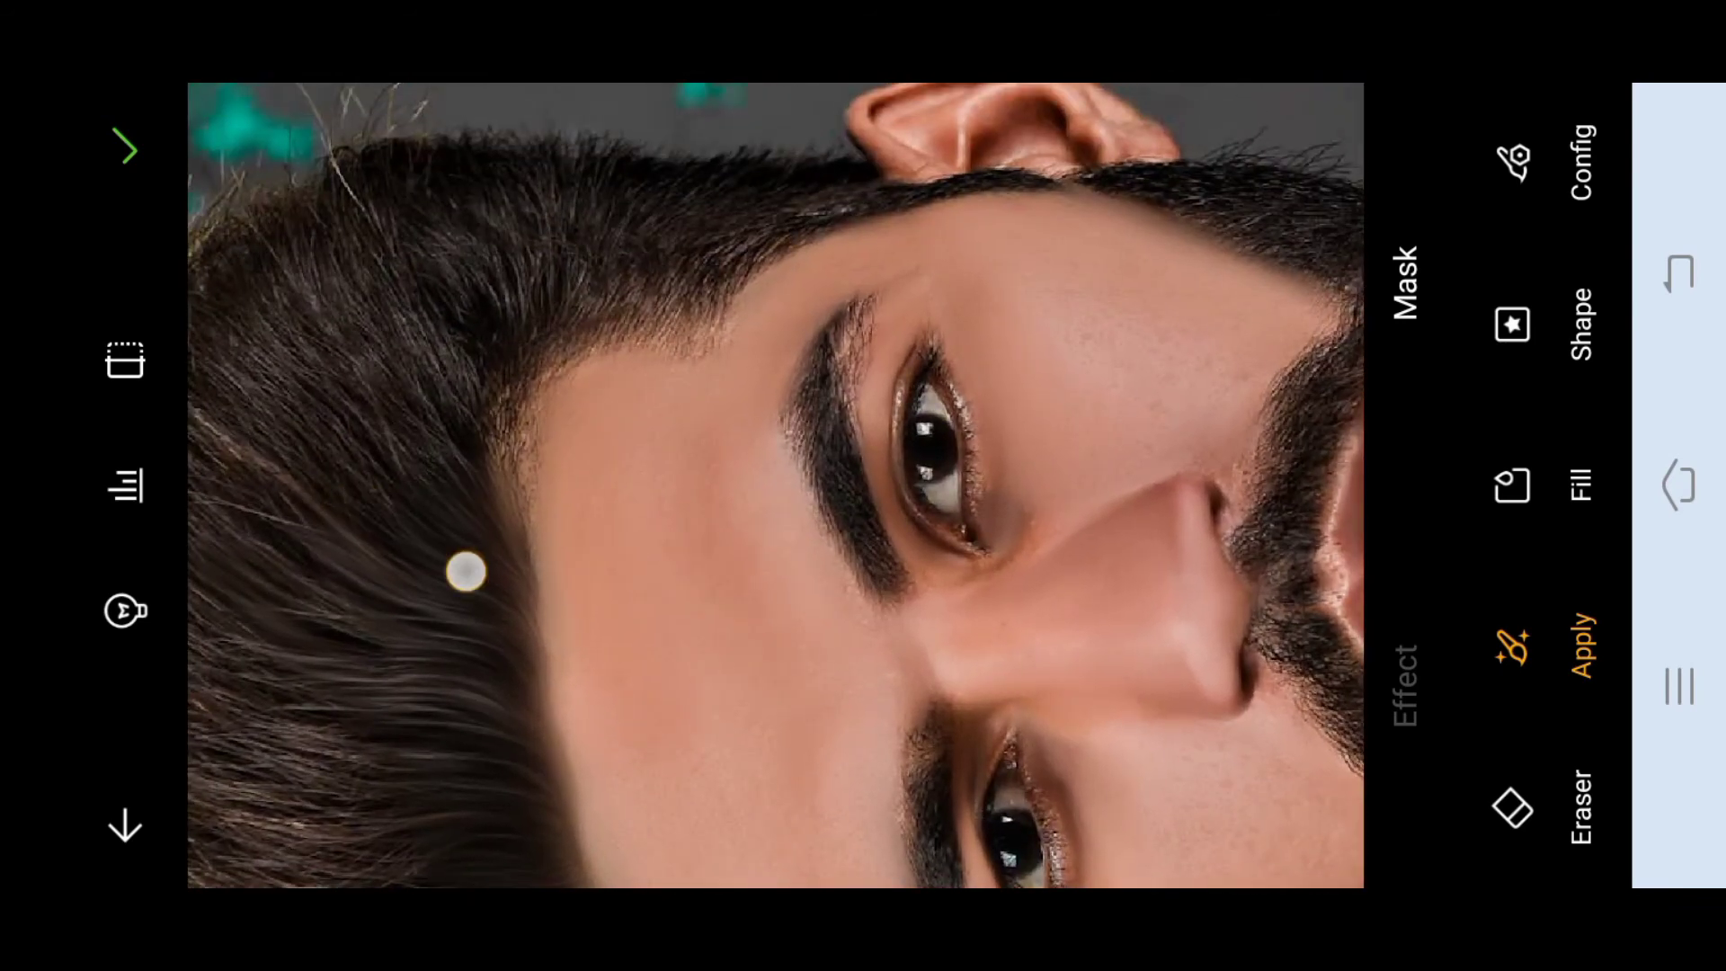
mouse_move(413, 277)
mouse_down()
mouse_move(678, 184)
mouse_move(621, 315)
mouse_move(917, 176)
mouse_up()
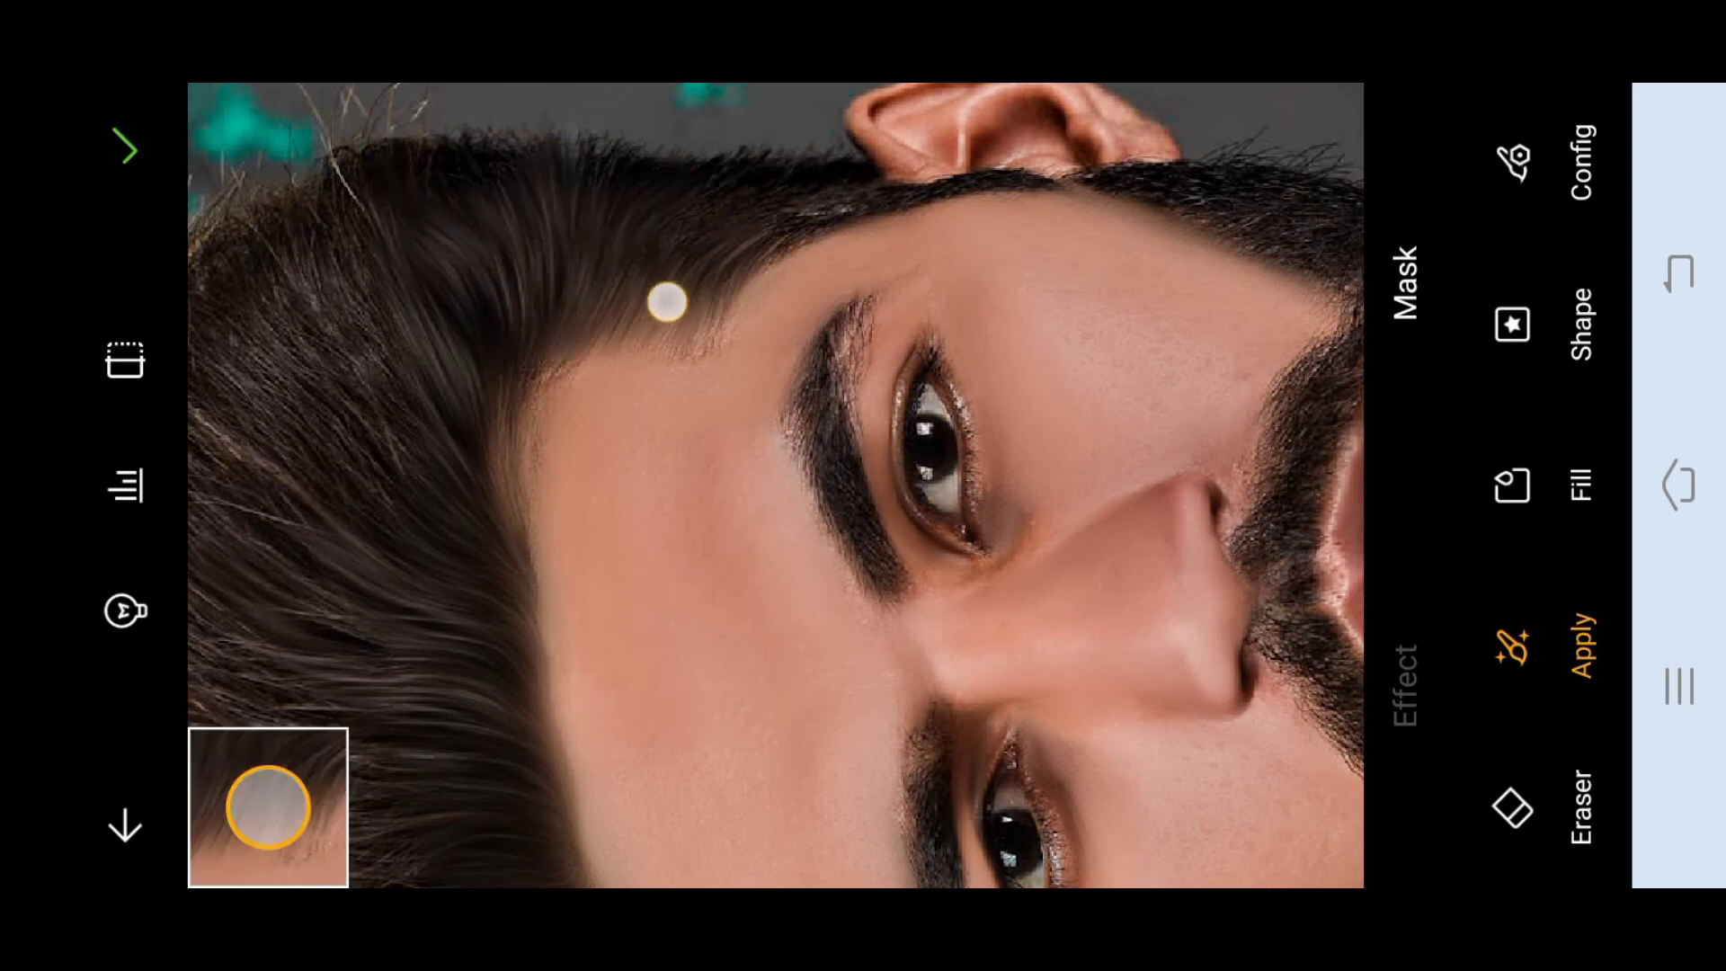
- Brush the smudge onto the top-left hair, the hair's left edge and the lower-left strands
scroll(634, 286, down, 3)
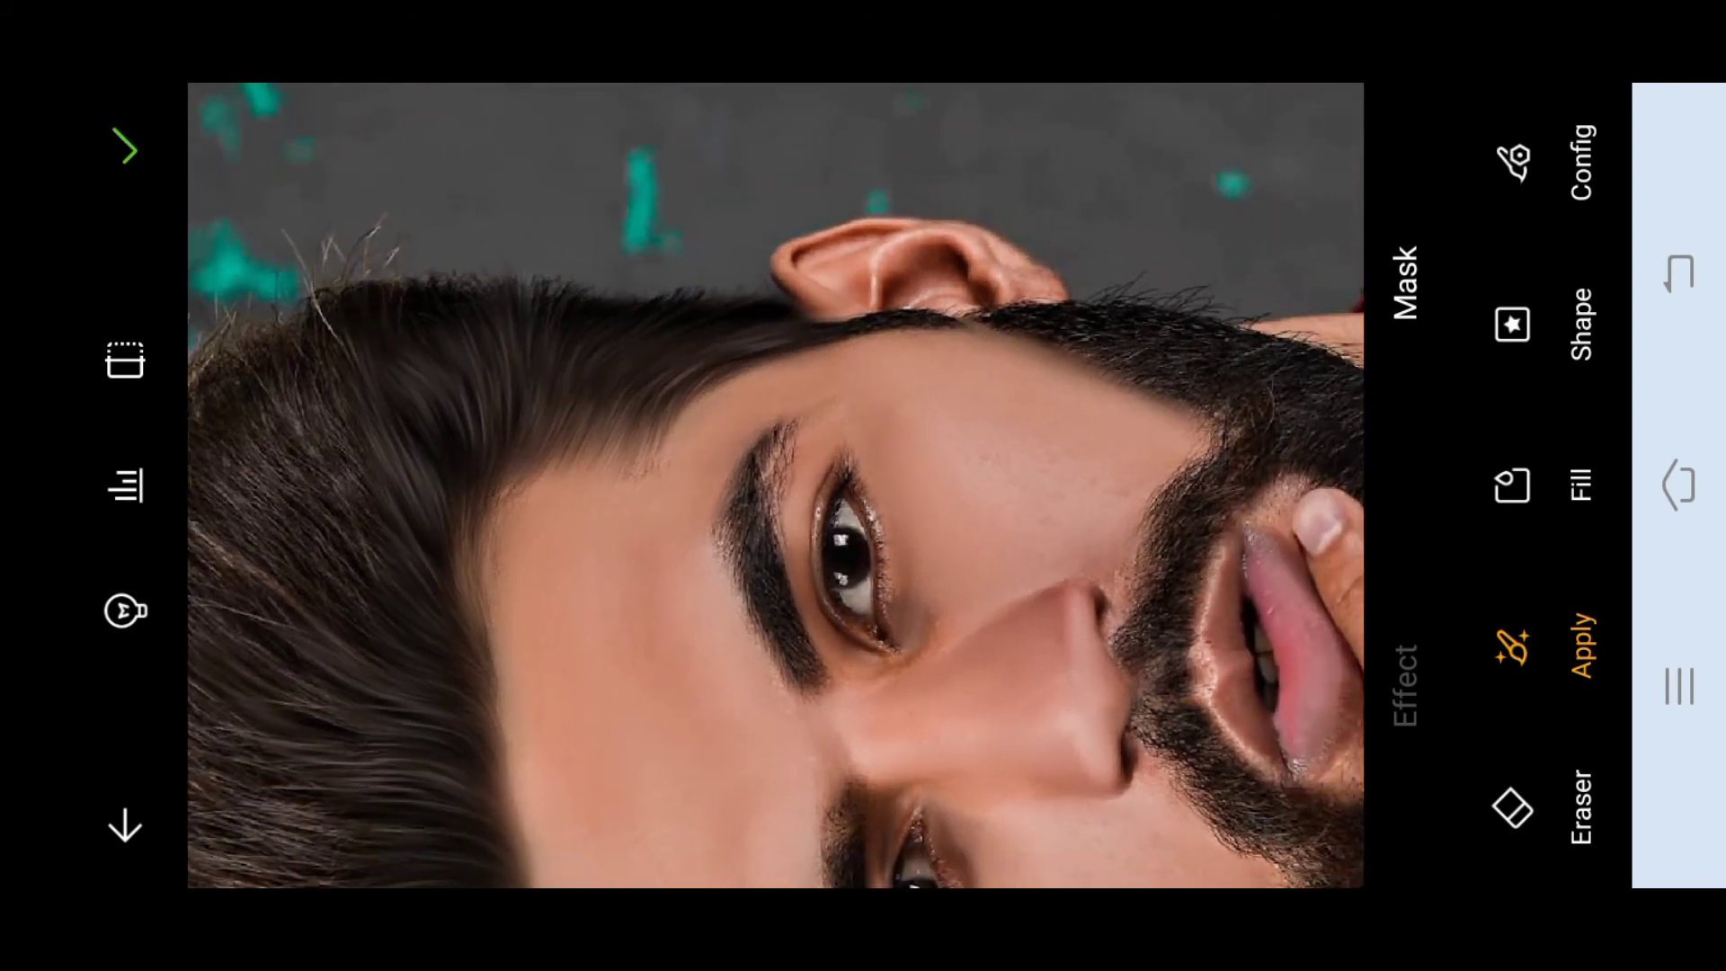
drag(355, 336, 349, 193)
scroll(730, 415, down, 2)
drag(166, 320, 189, 297)
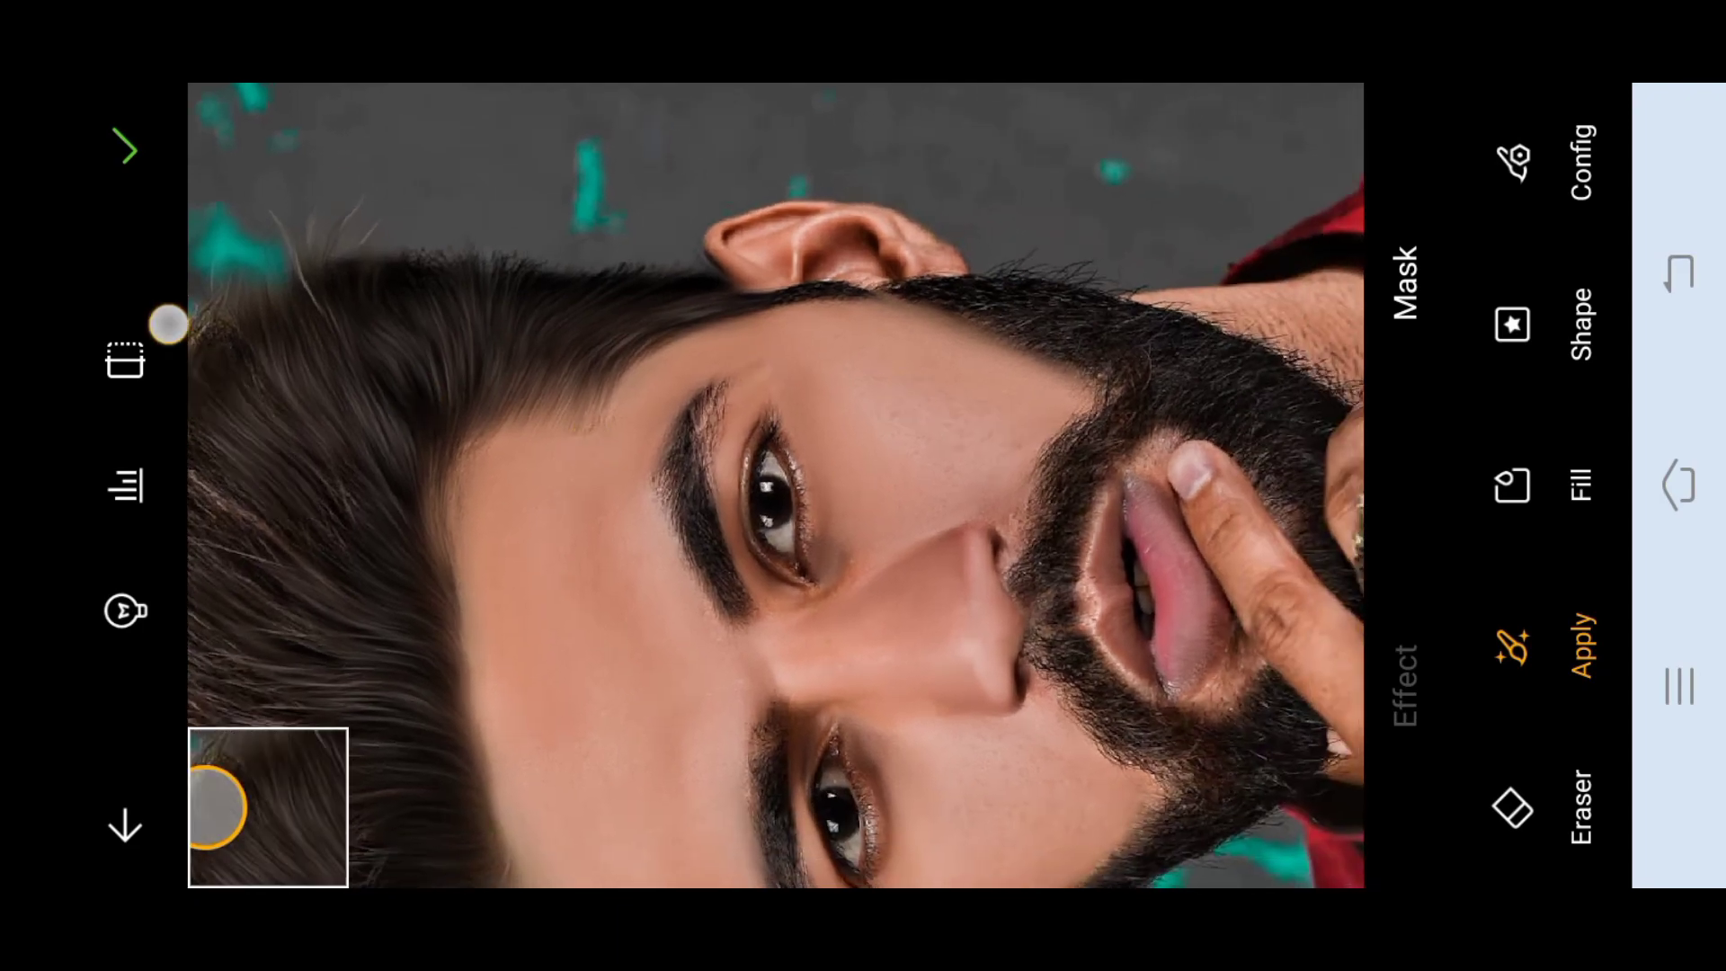
scroll(576, 245, down, 2)
mouse_move(389, 637)
mouse_down()
mouse_move(447, 737)
mouse_move(462, 819)
mouse_up()
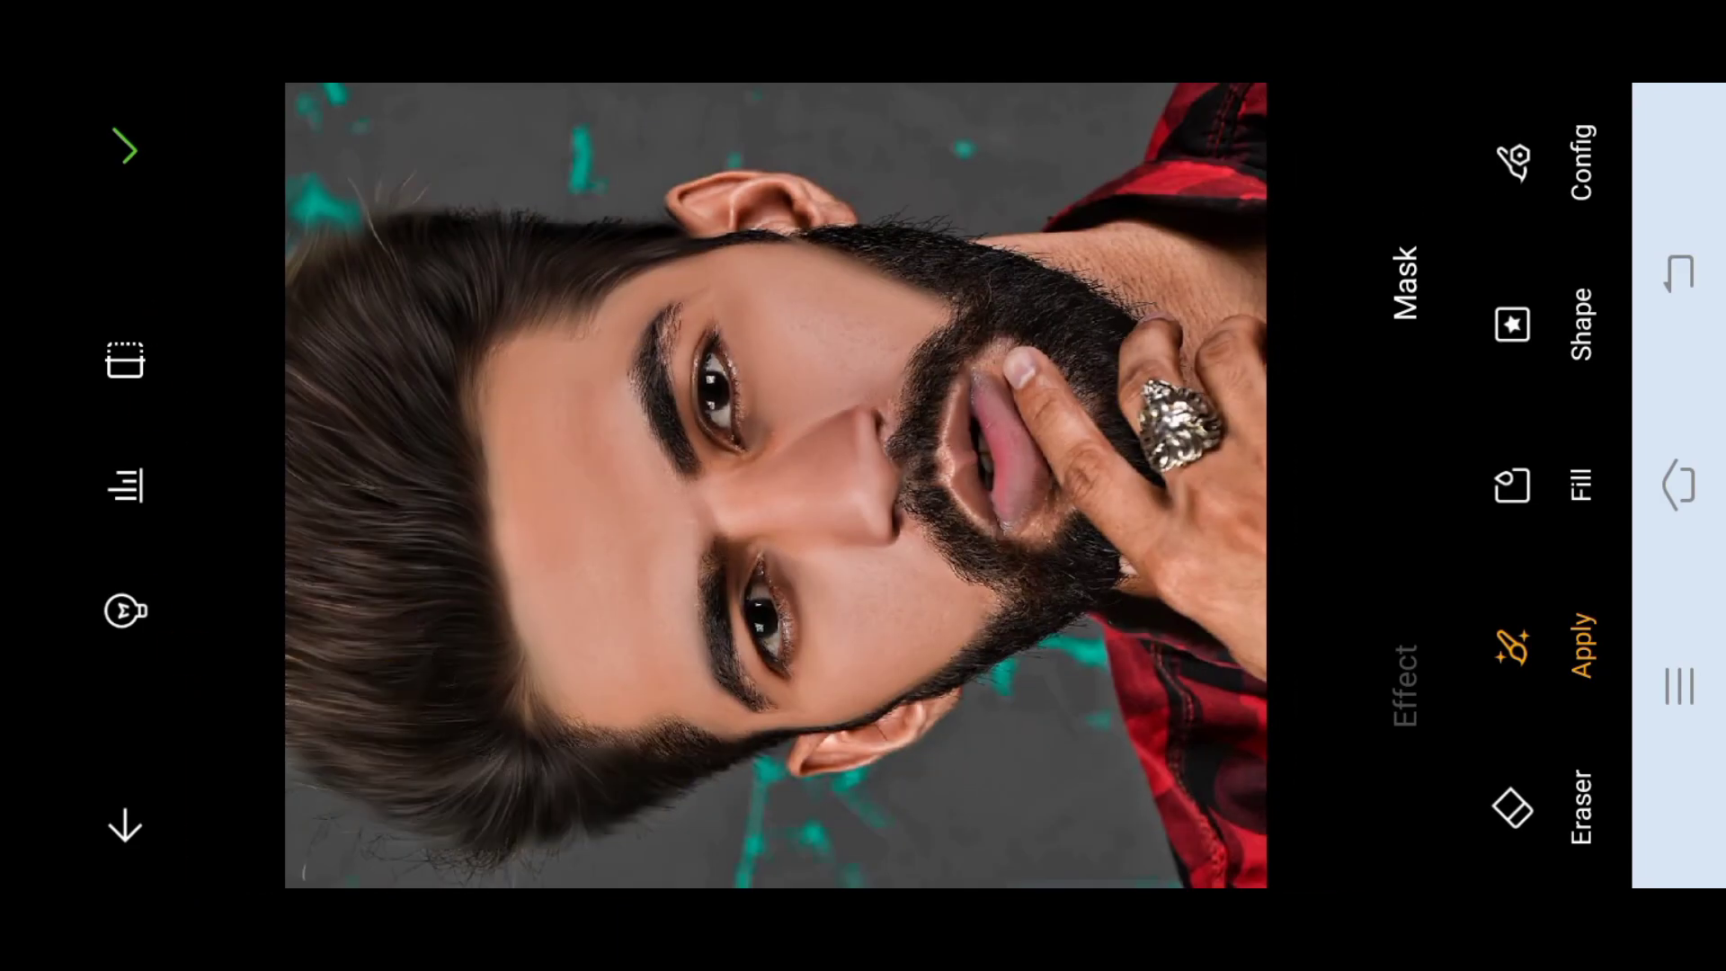
- Brush the smudge along the beard edge and touch up near the hairline
scroll(504, 458, up, 3)
scroll(629, 360, up, 2)
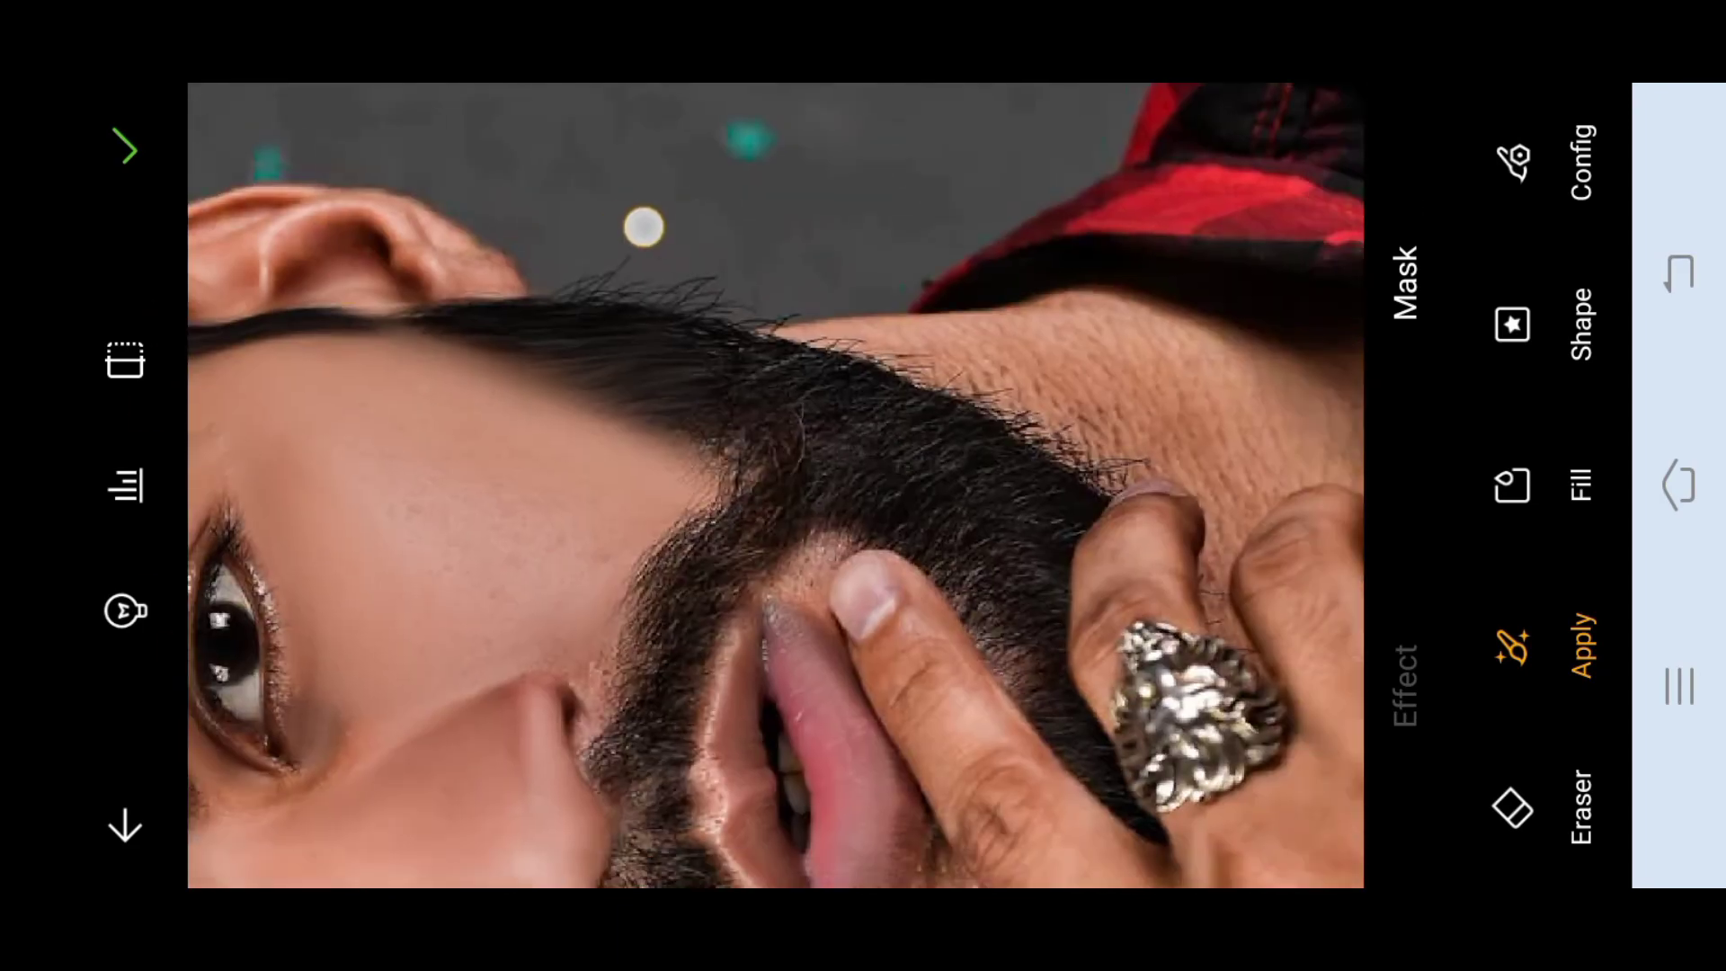
mouse_move(644, 223)
mouse_down()
mouse_move(739, 357)
mouse_move(866, 716)
mouse_move(631, 301)
mouse_up()
scroll(630, 301, down, 3)
drag(1009, 555, 1079, 566)
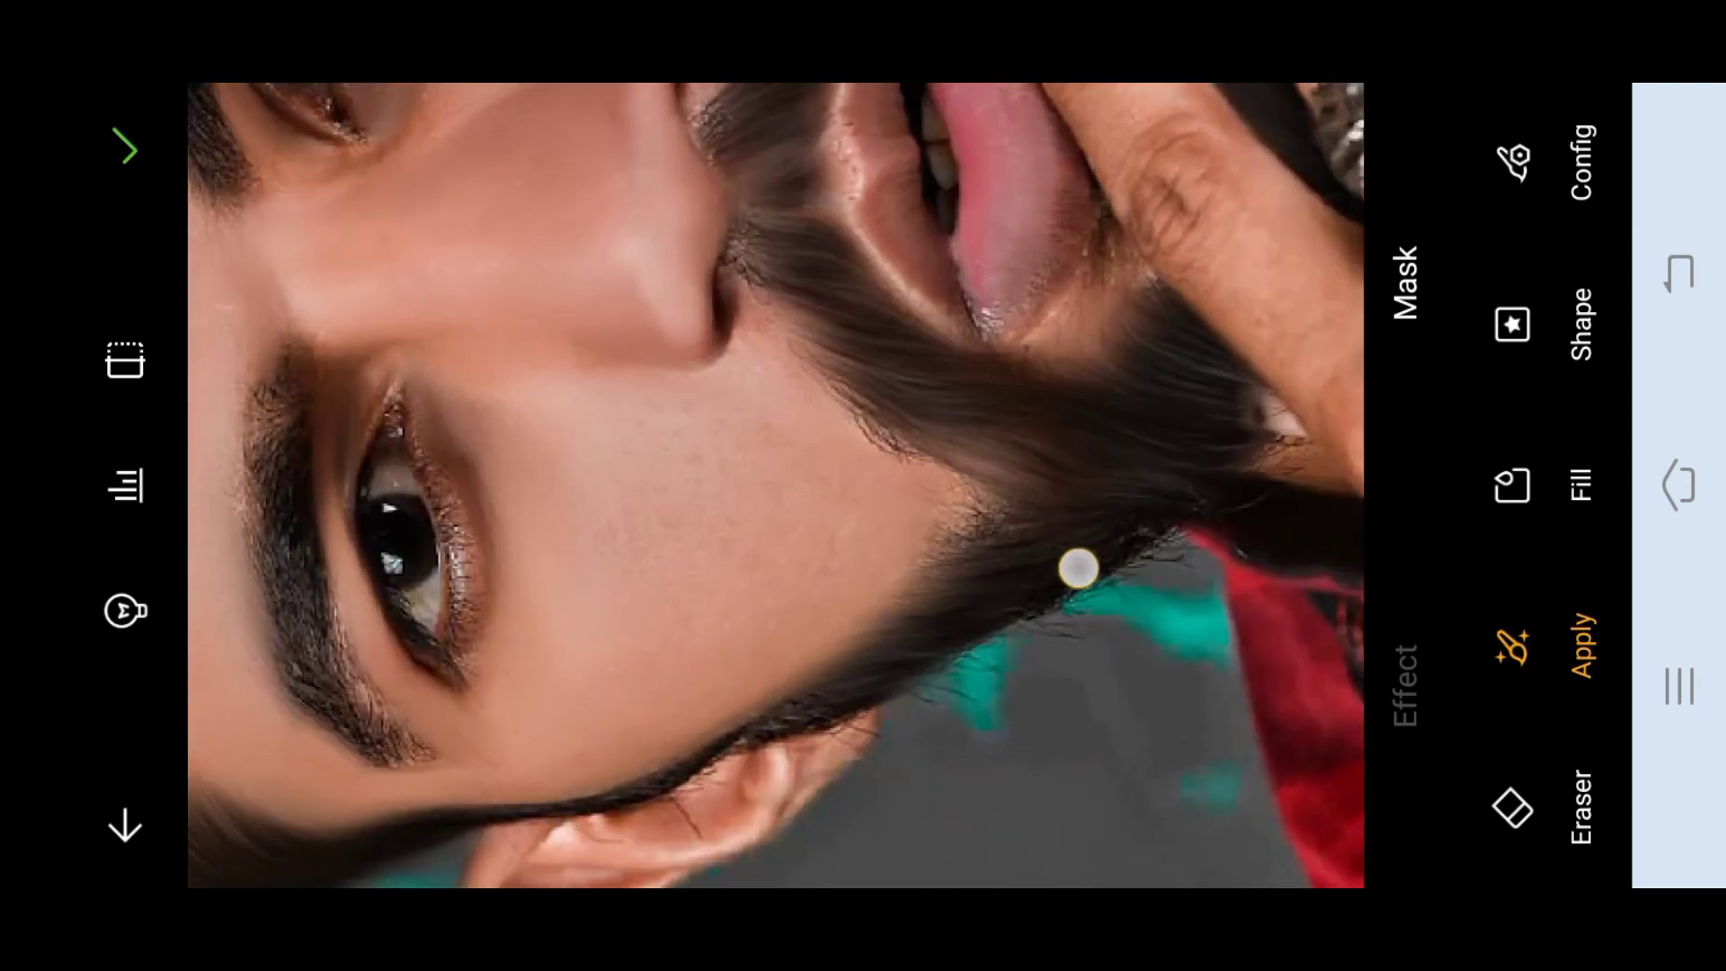
scroll(1078, 566, up, 3)
scroll(775, 486, down, 3)
drag(377, 300, 400, 468)
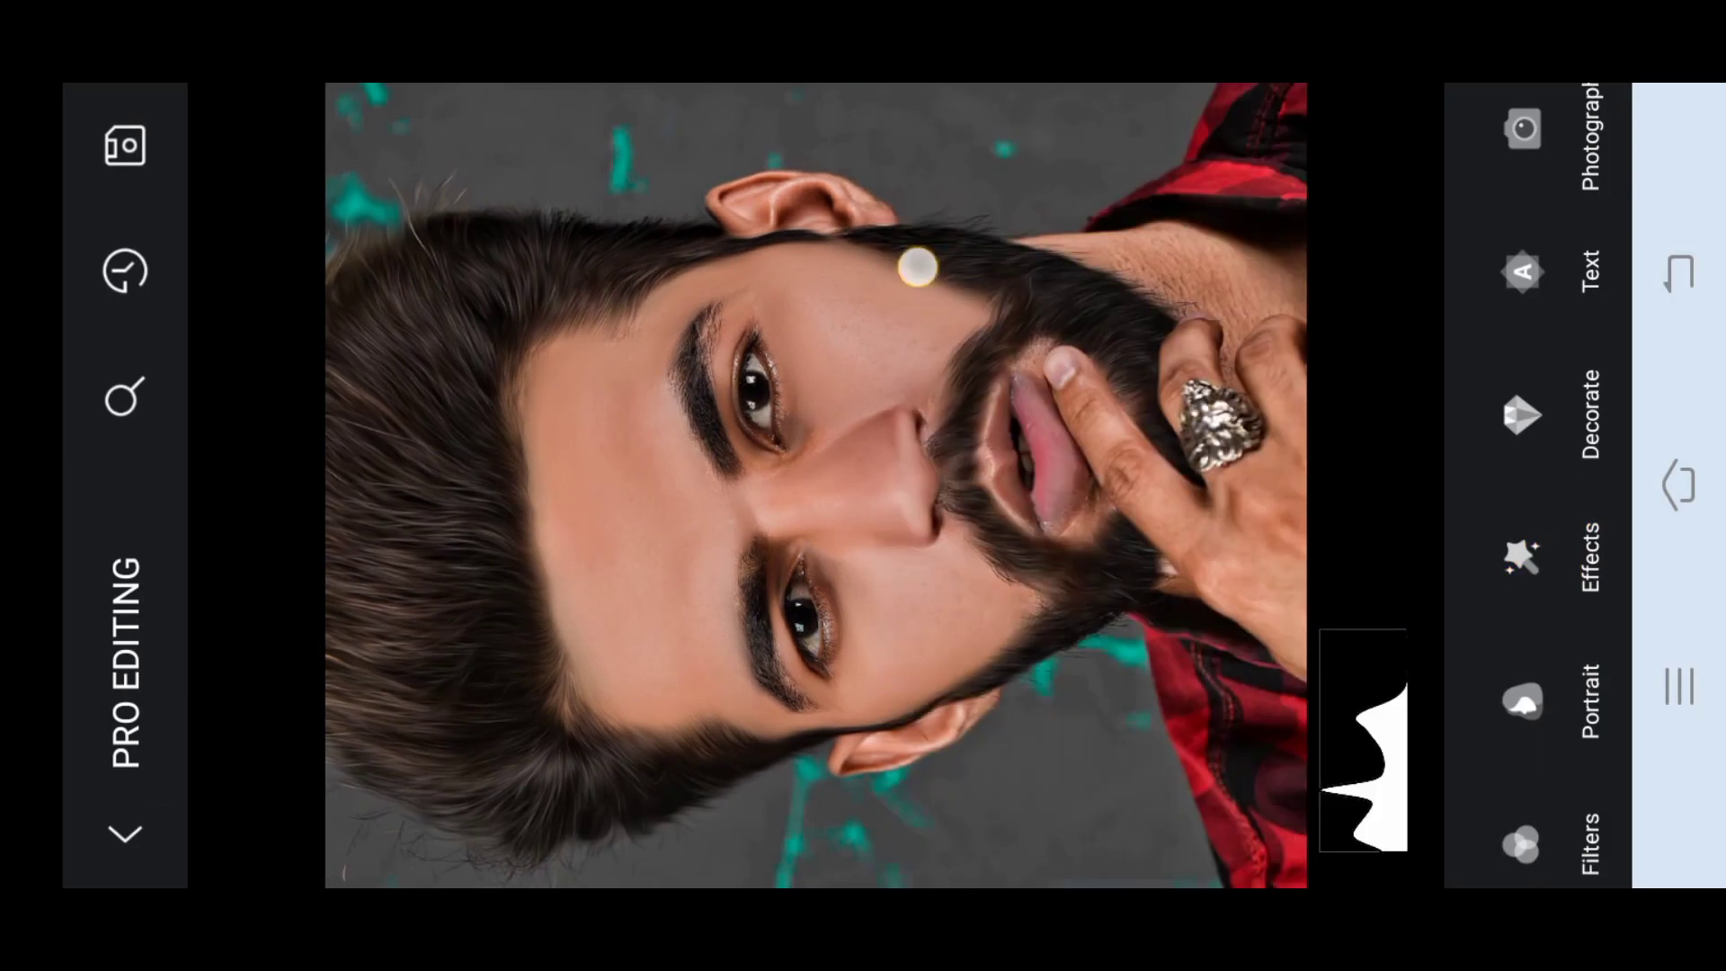
- Save the painterly portrait with Picture Quality set to PNG
click(125, 145)
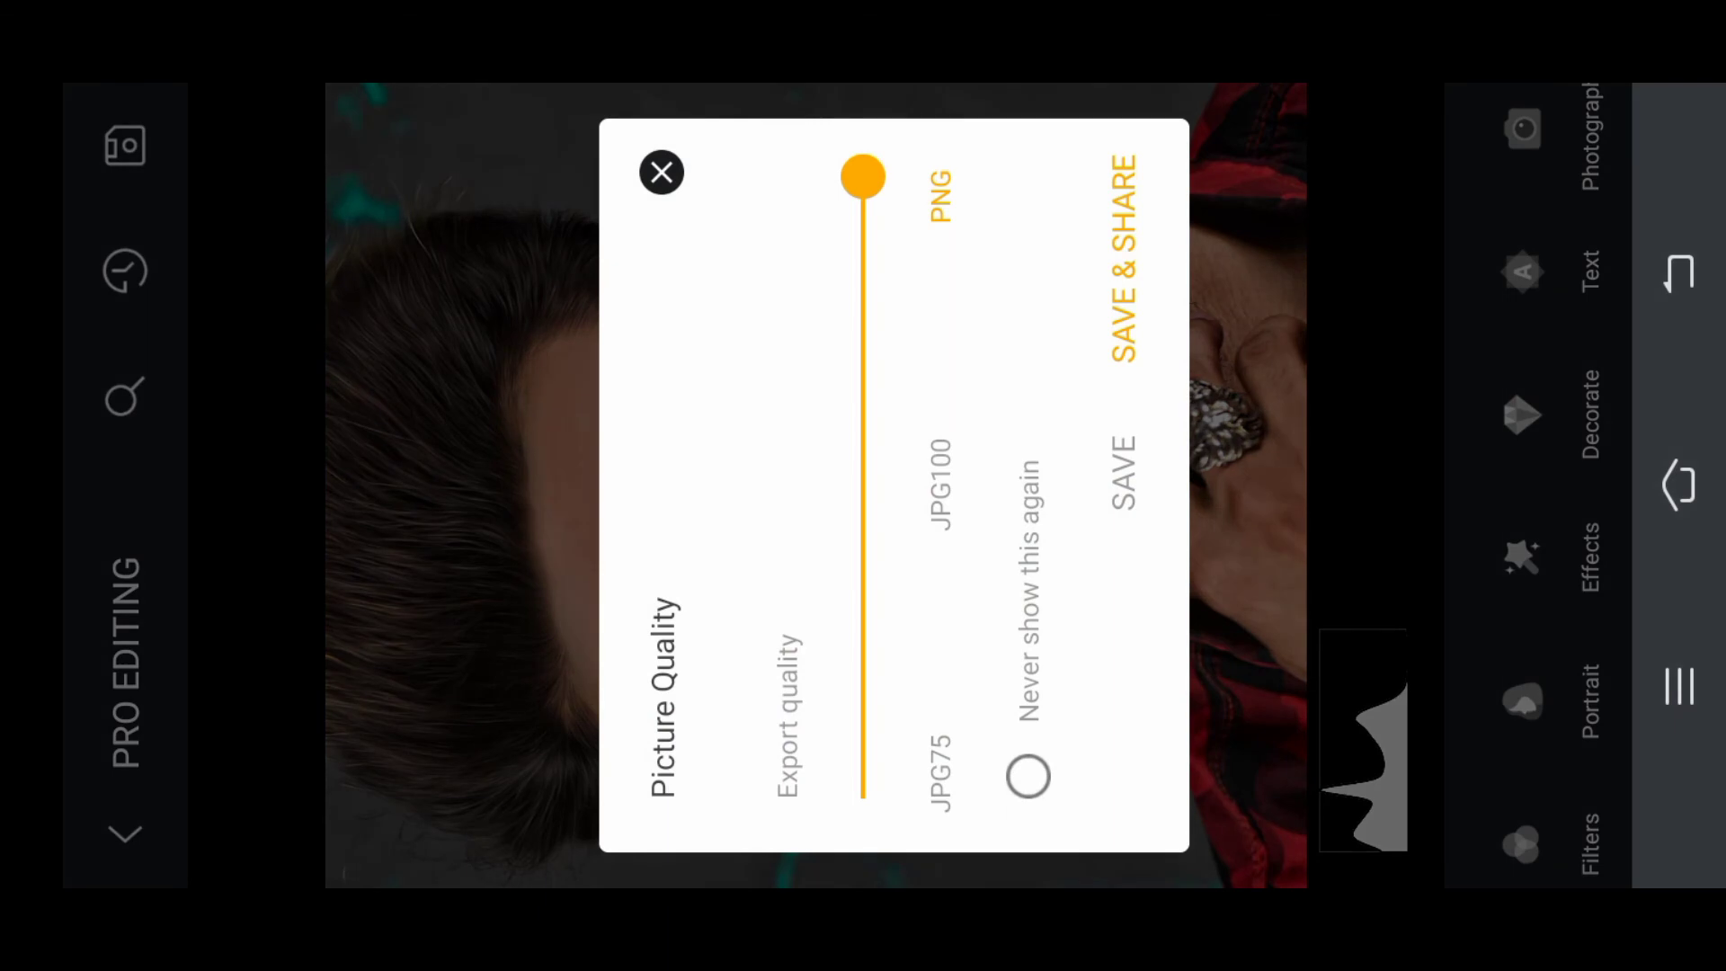
click(956, 486)
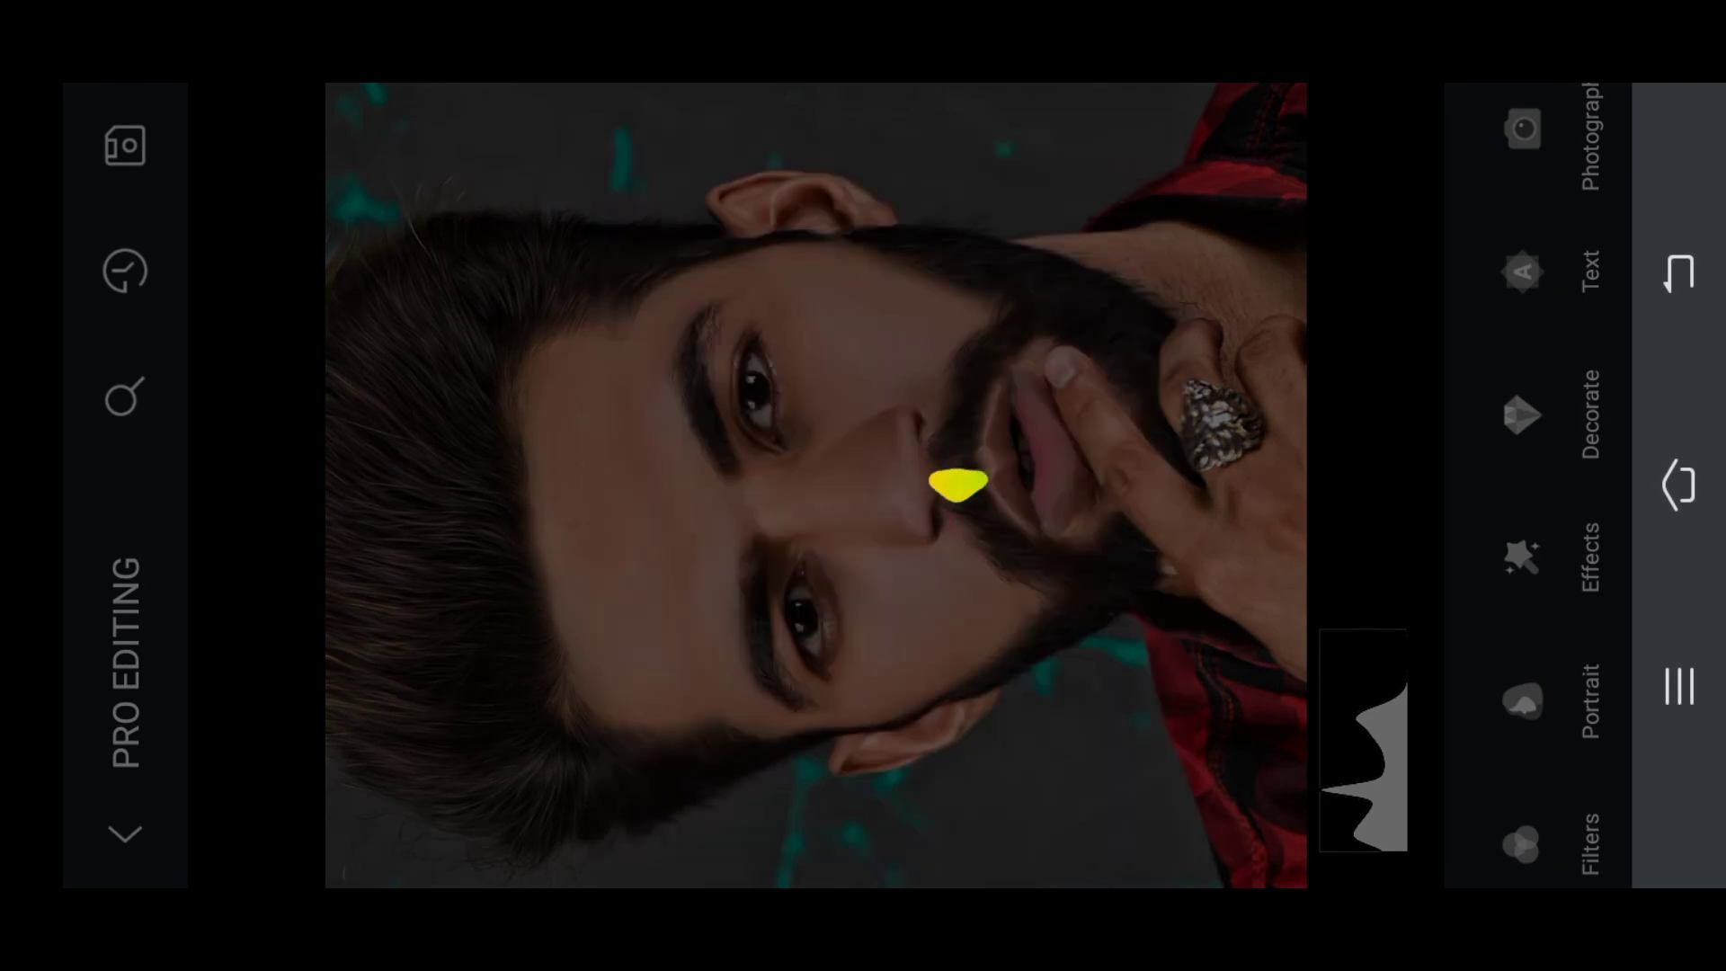